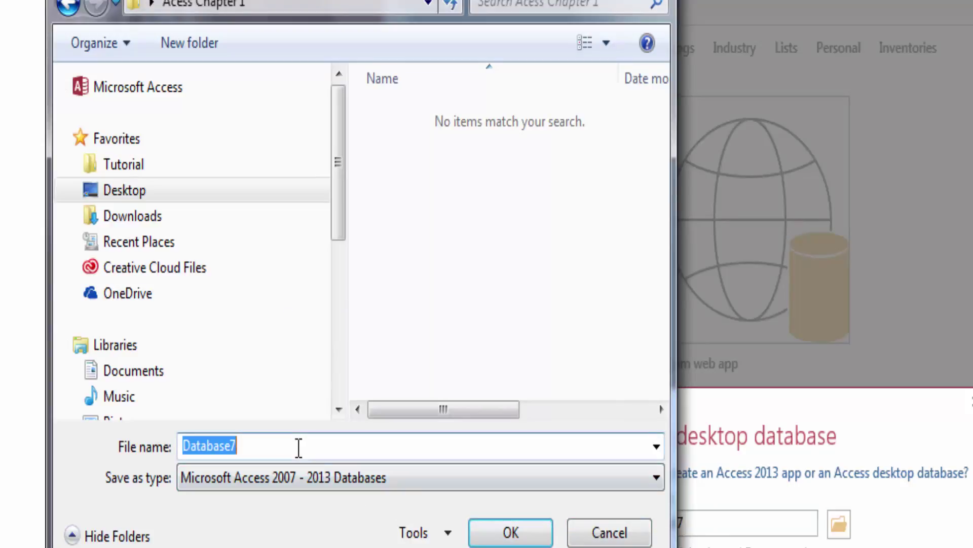
# Step: Create a blank desktop database named with the student's name plus 'Student Advising'
pyautogui.press('BackSpace')
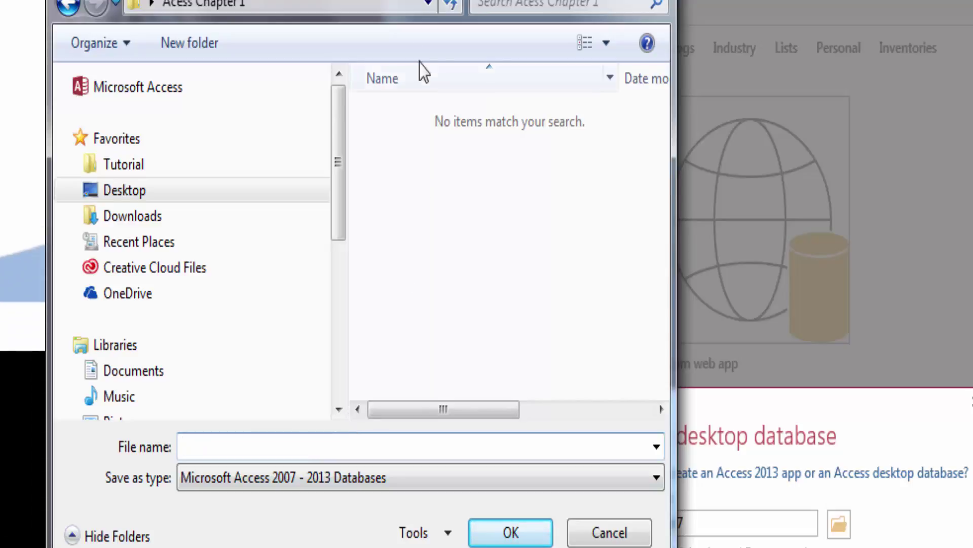
pyautogui.moveTo(426, 3); pyautogui.dragTo(641, 0)
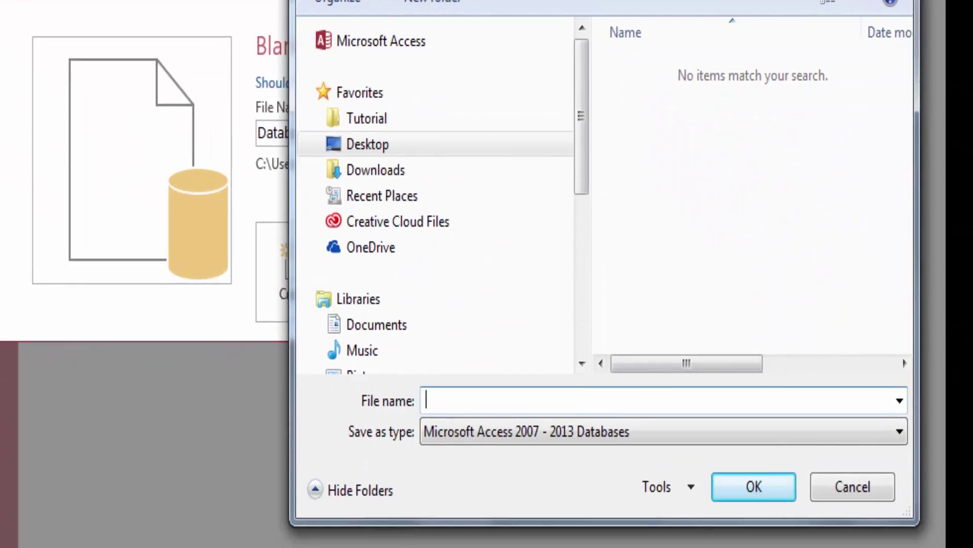
pyautogui.write('art')
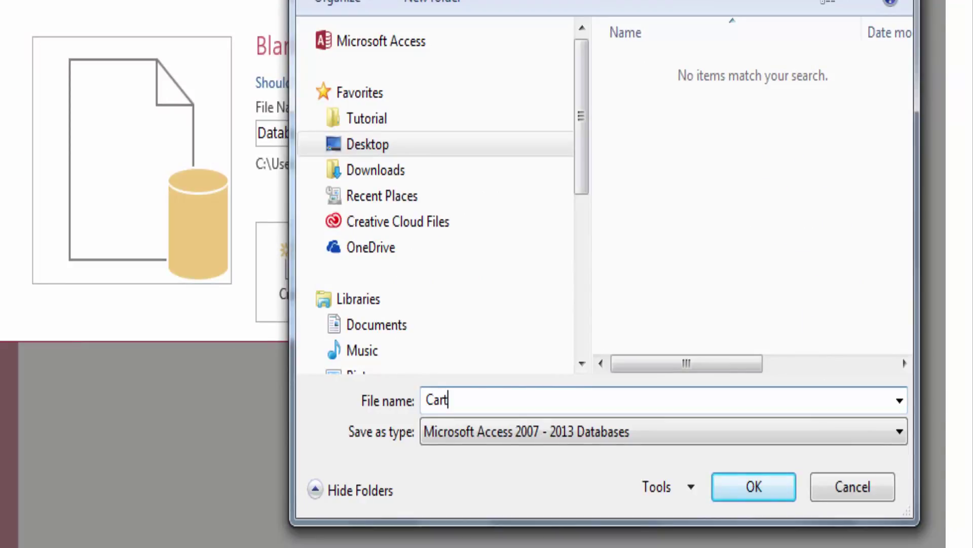
pyautogui.write('er_Michael')
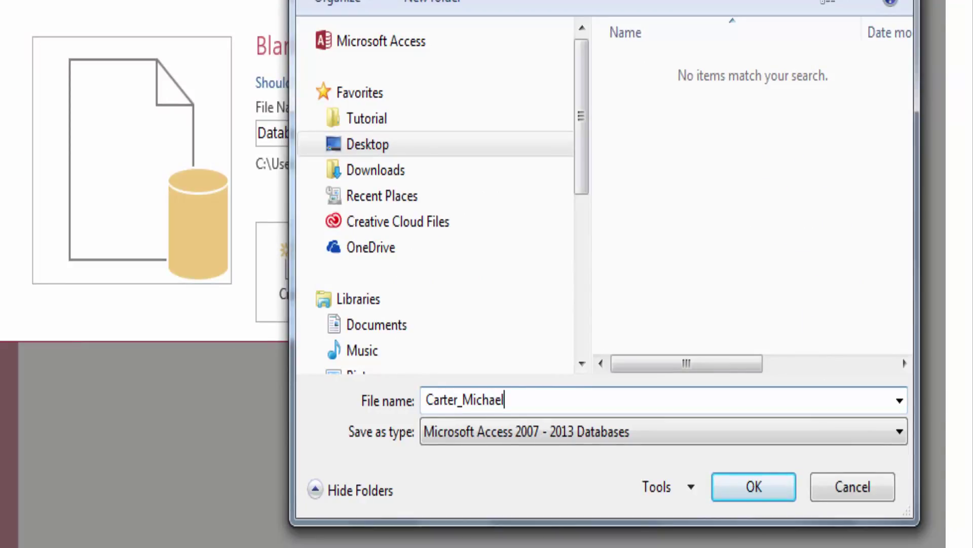
pyautogui.write('_Student Advising')
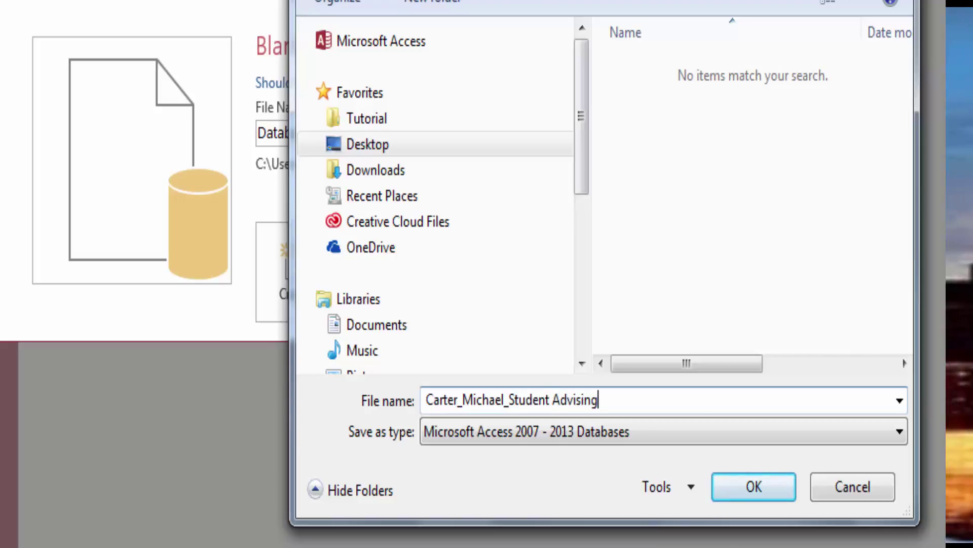
pyautogui.click(764, 496)
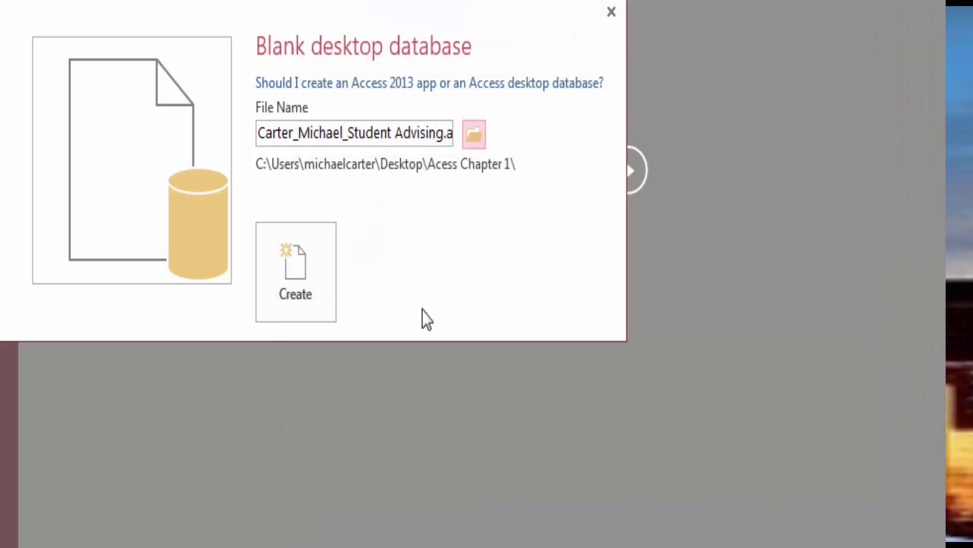
pyautogui.click(296, 283)
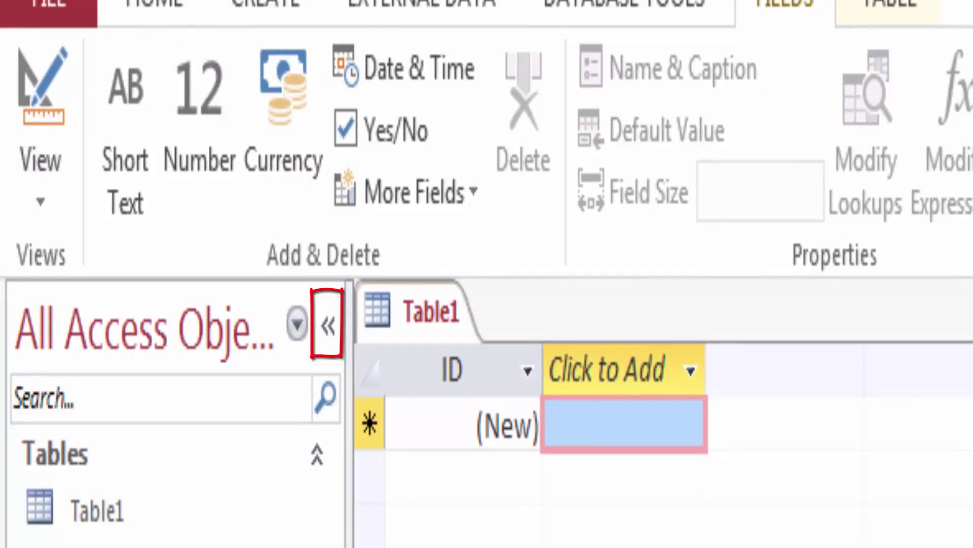
# Step: Add Short Text fields Last Name and First Name to Table1
pyautogui.click(691, 374)
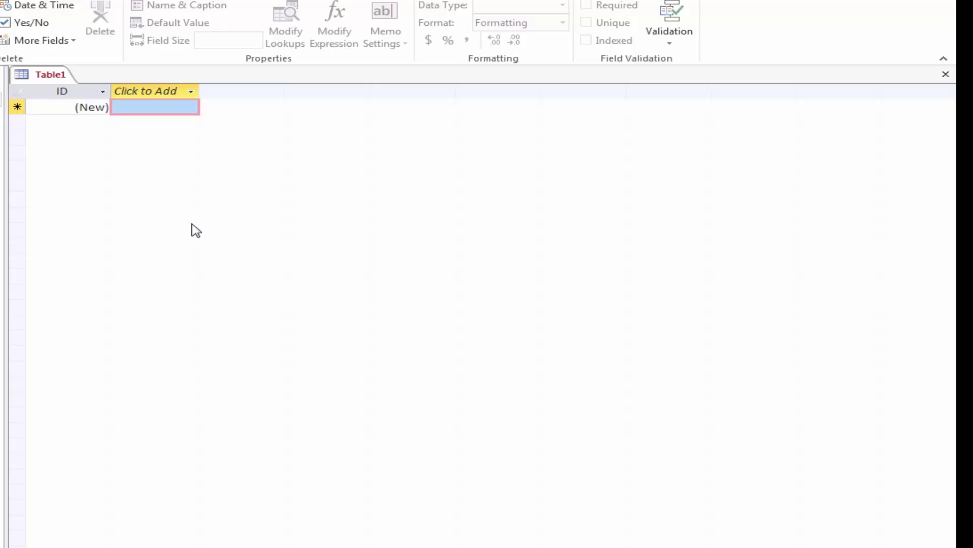
pyautogui.click(191, 92)
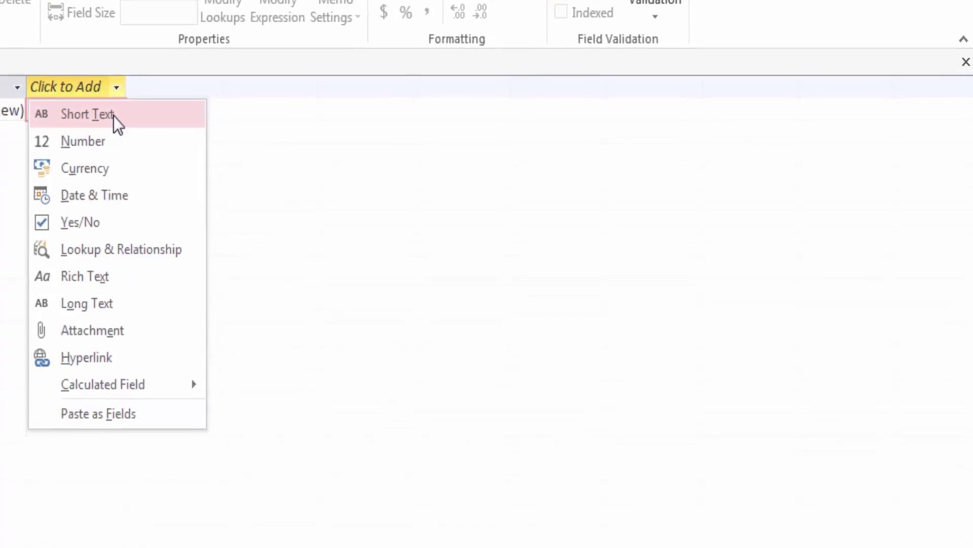
pyautogui.click(74, 120)
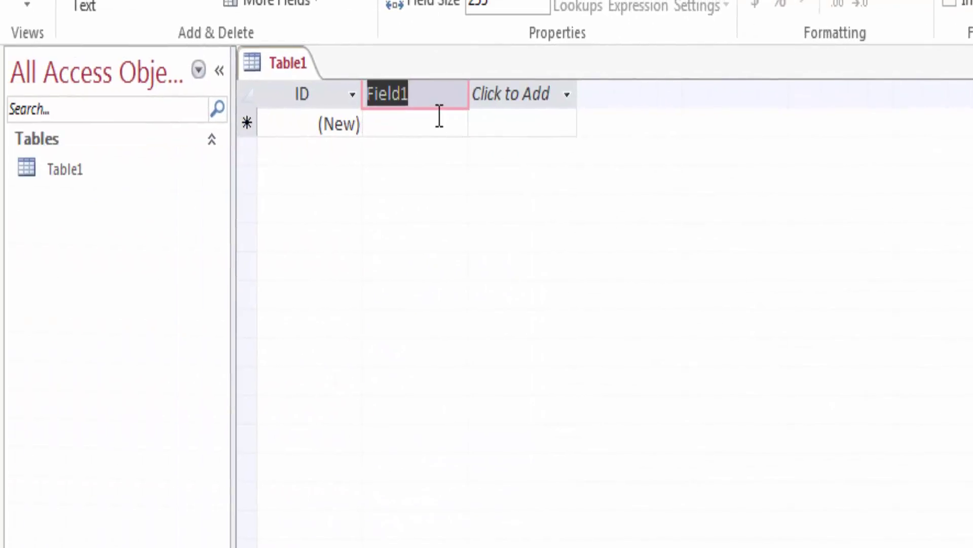
pyautogui.press('BackSpace')
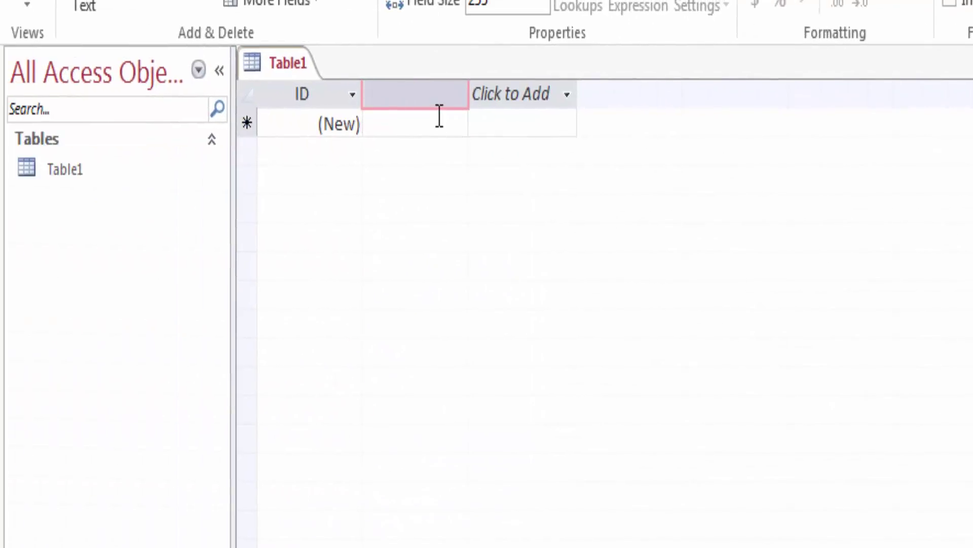
pyautogui.write('Last Name')
pyautogui.press('Return')
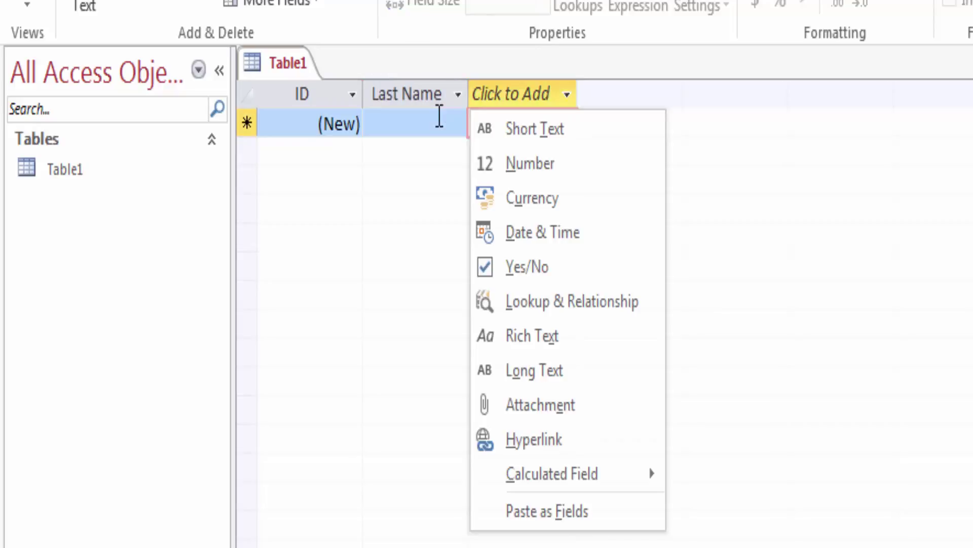
pyautogui.click(502, 127)
pyautogui.write('T')
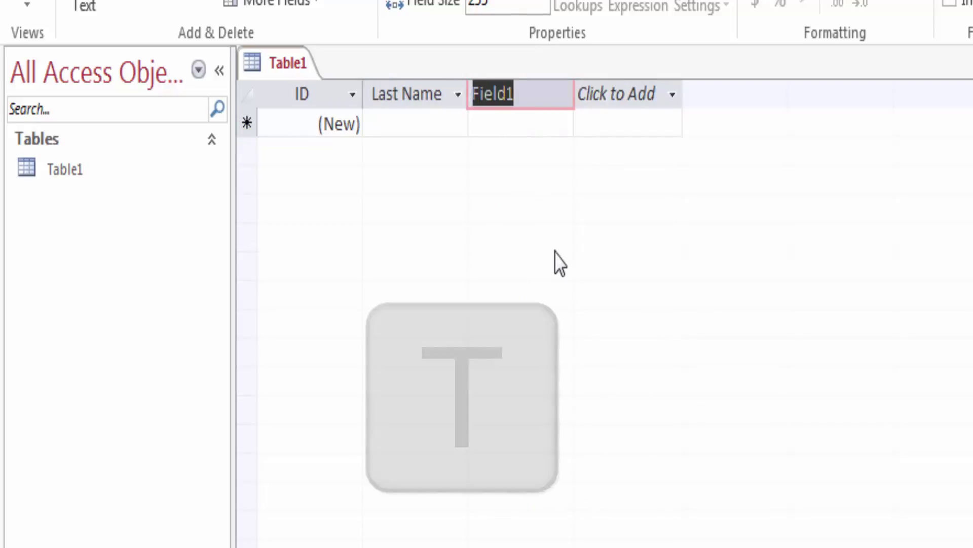
pyautogui.write('Fir')
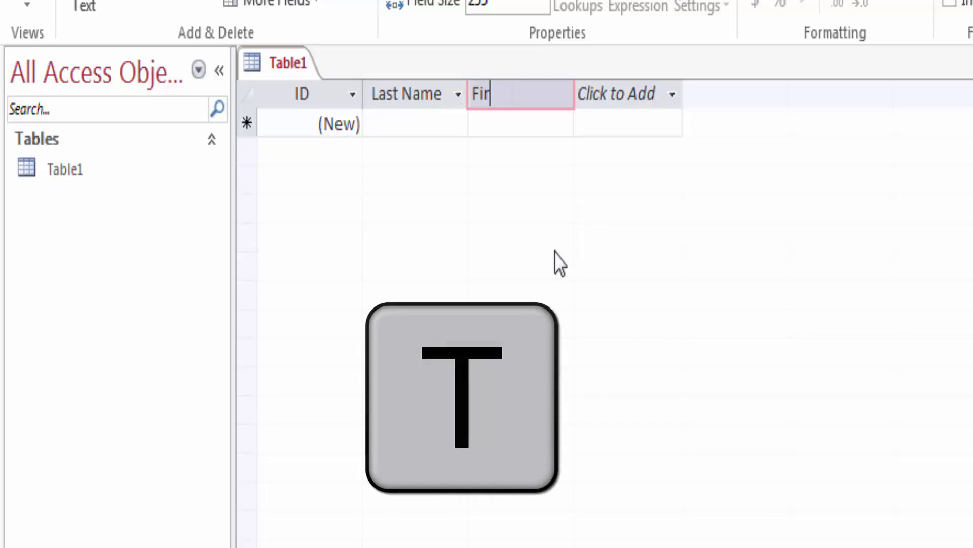
pyautogui.write('st Name')
pyautogui.press('Tab')
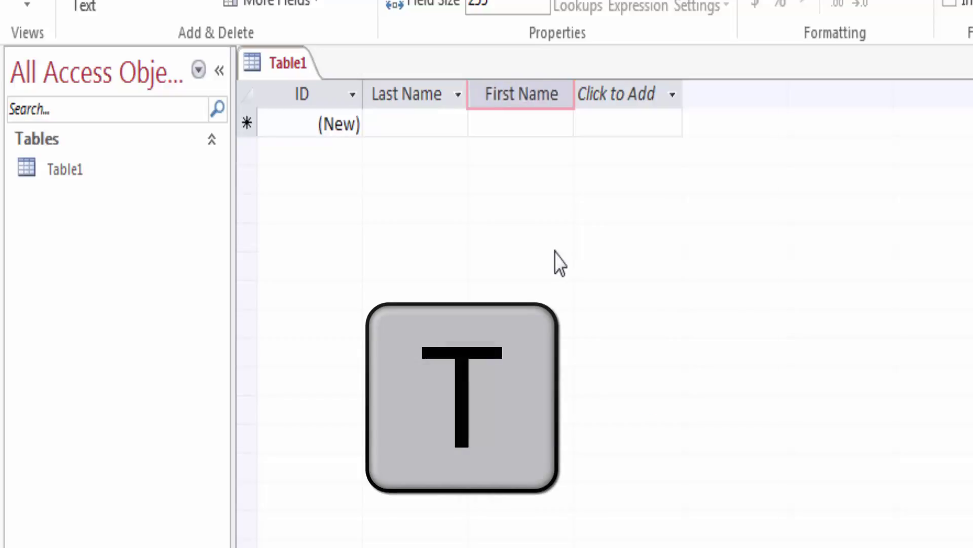
# Step: Add Short Text fields Middle Initial, Address and City
pyautogui.click(645, 137)
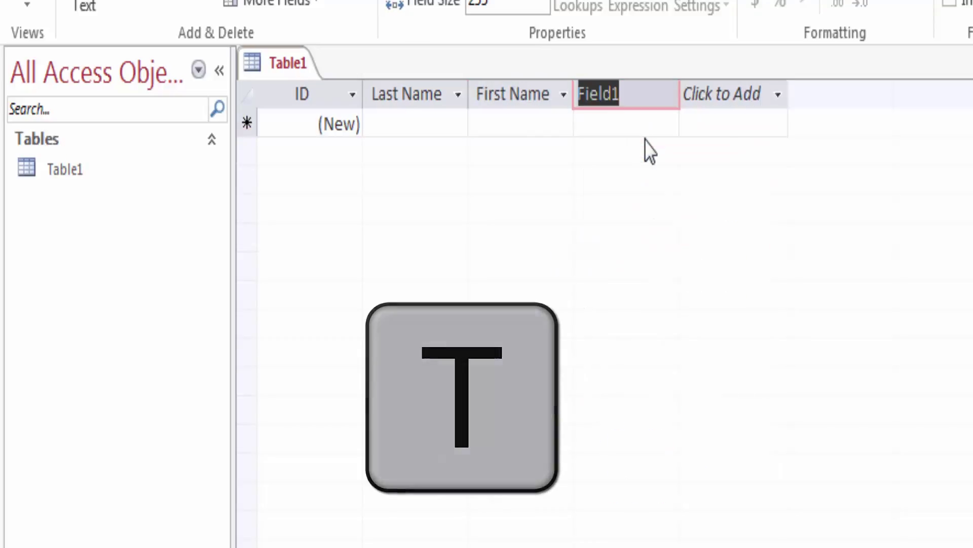
pyautogui.write('Middl')
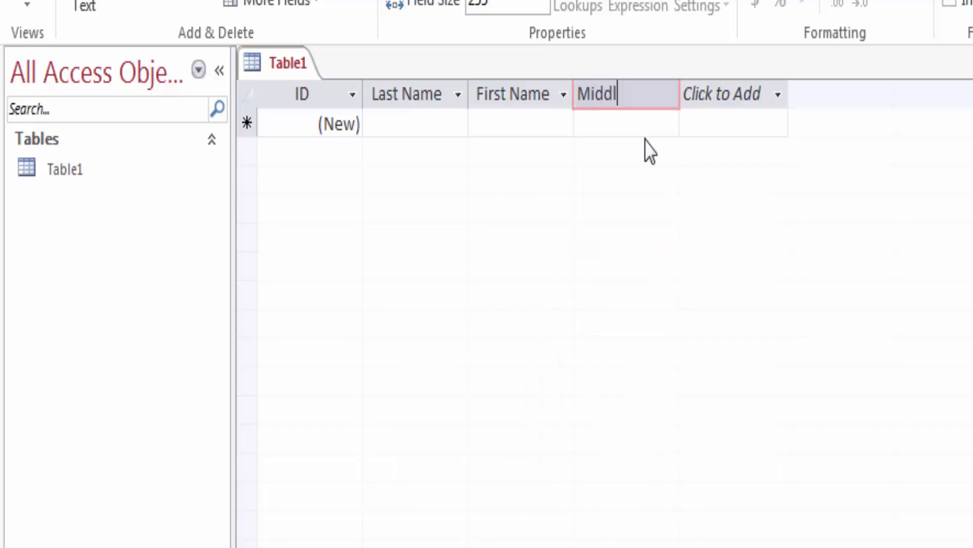
pyautogui.write('e Initial')
pyautogui.press('Tab')
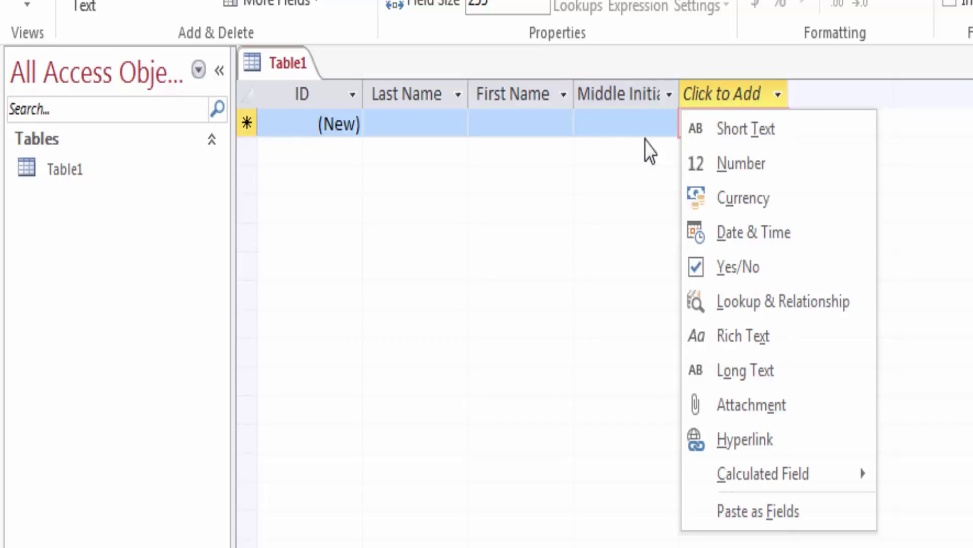
pyautogui.click(755, 127)
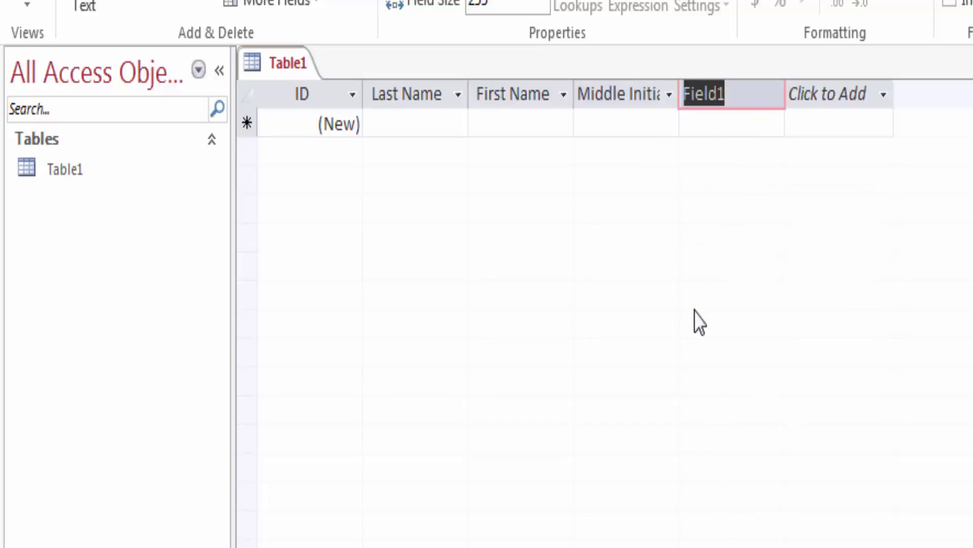
pyautogui.press('BackSpace')
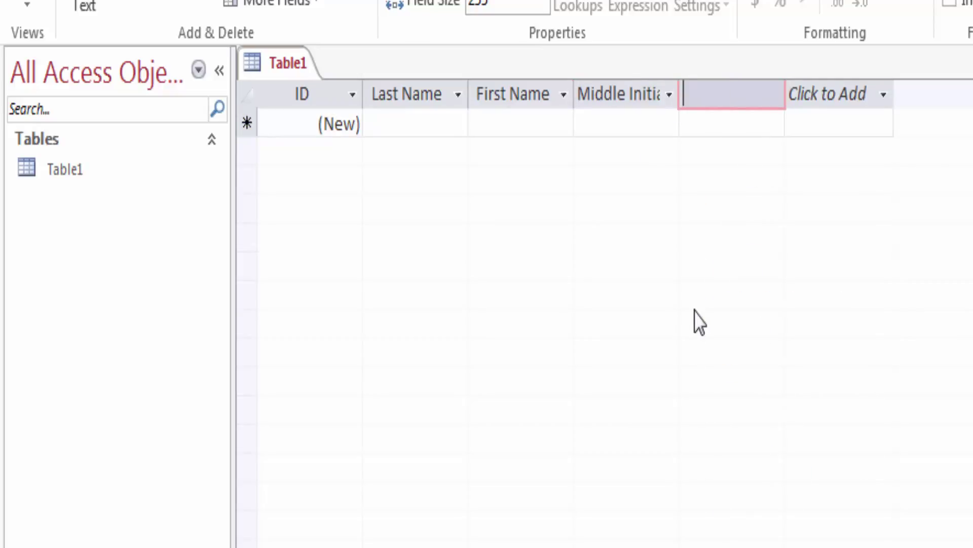
pyautogui.write('Address')
pyautogui.press('Return')
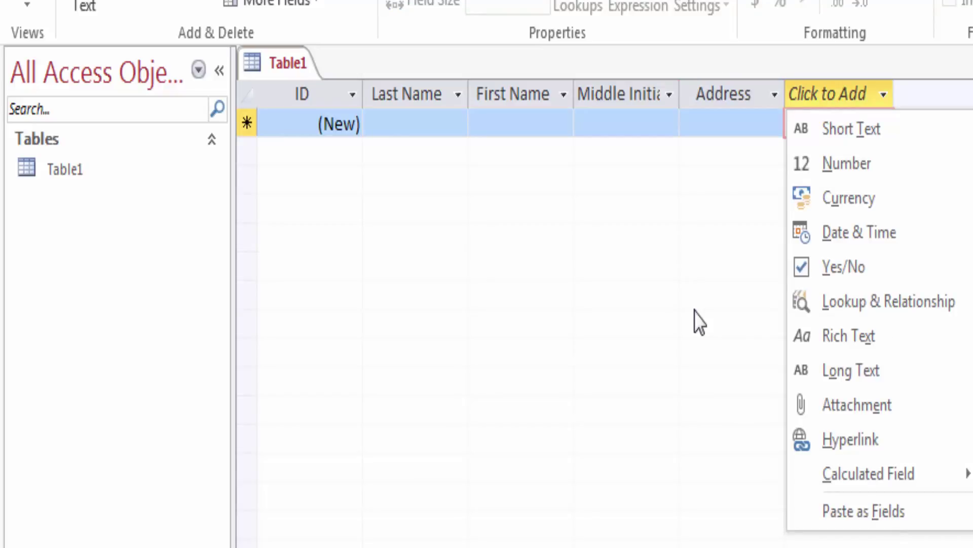
pyautogui.click(796, 131)
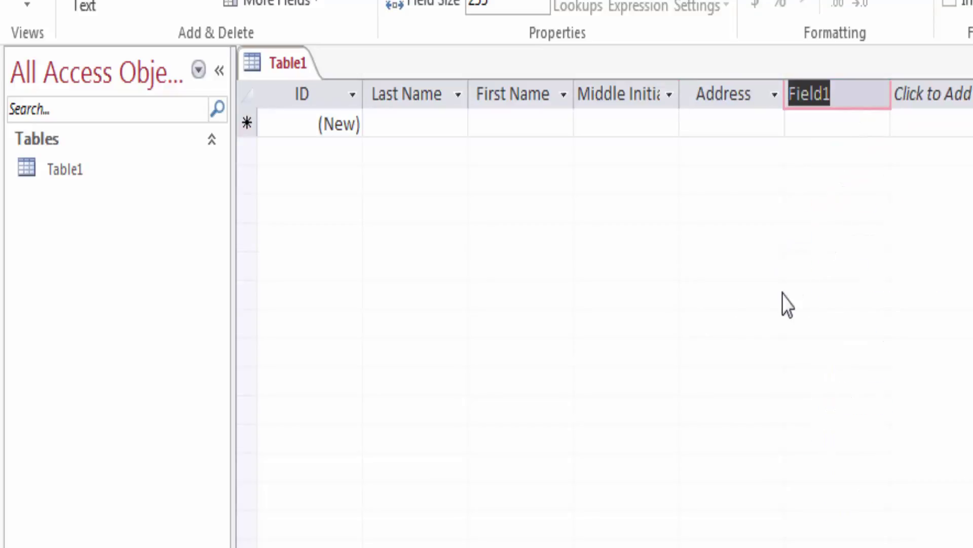
pyautogui.press('BackSpace')
pyautogui.write('City')
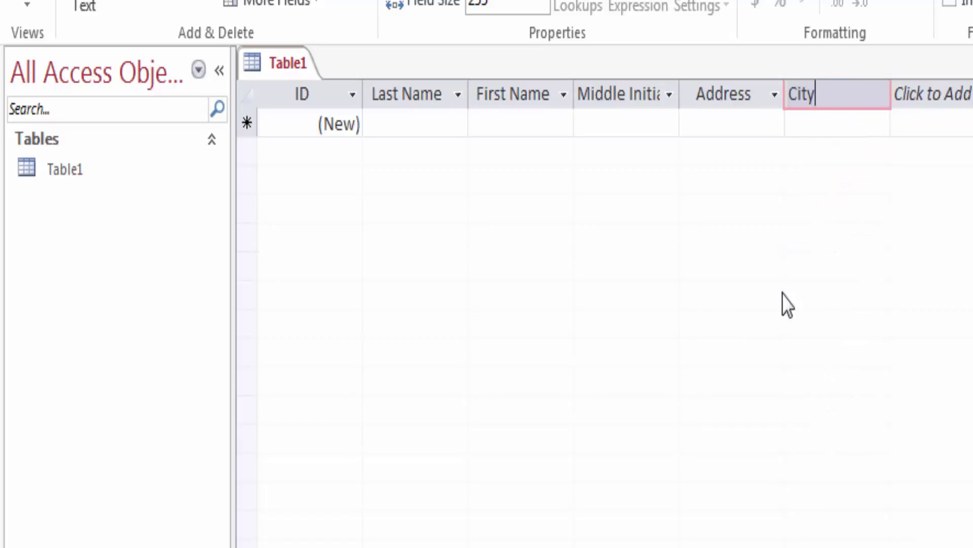
pyautogui.press('Return')
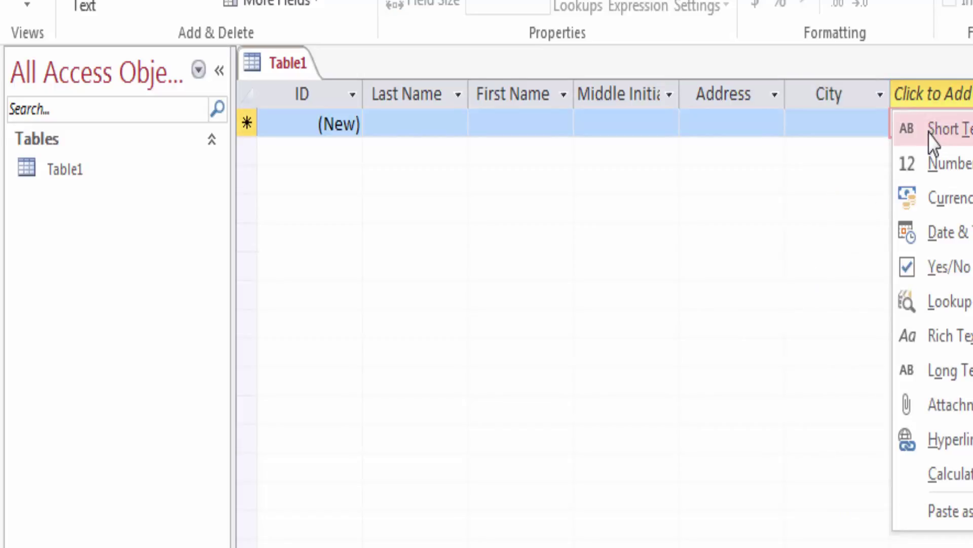
# Step: Add Short Text fields State, Postal Code and Phone
pyautogui.click(936, 131)
pyautogui.press('BackSpace')
pyautogui.write('State')
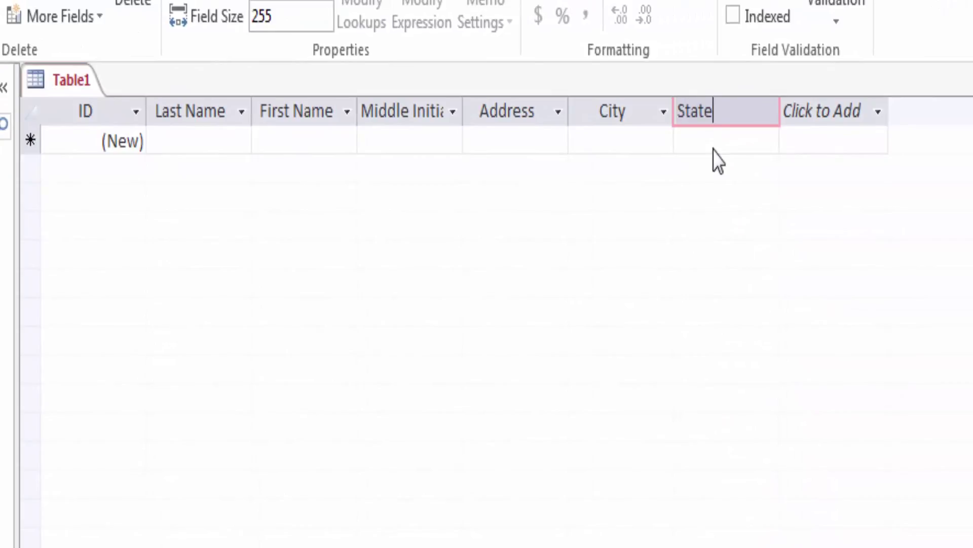
pyautogui.press('Return')
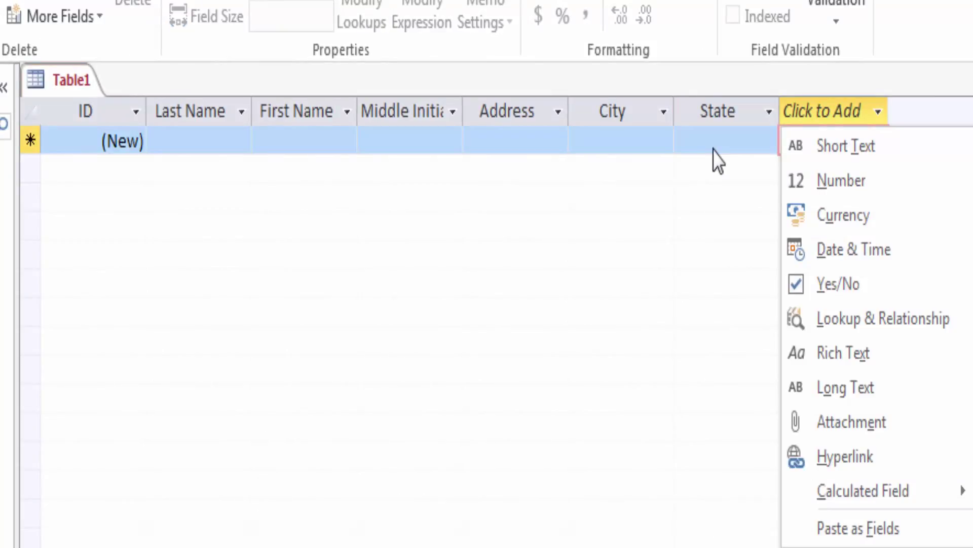
pyautogui.click(836, 149)
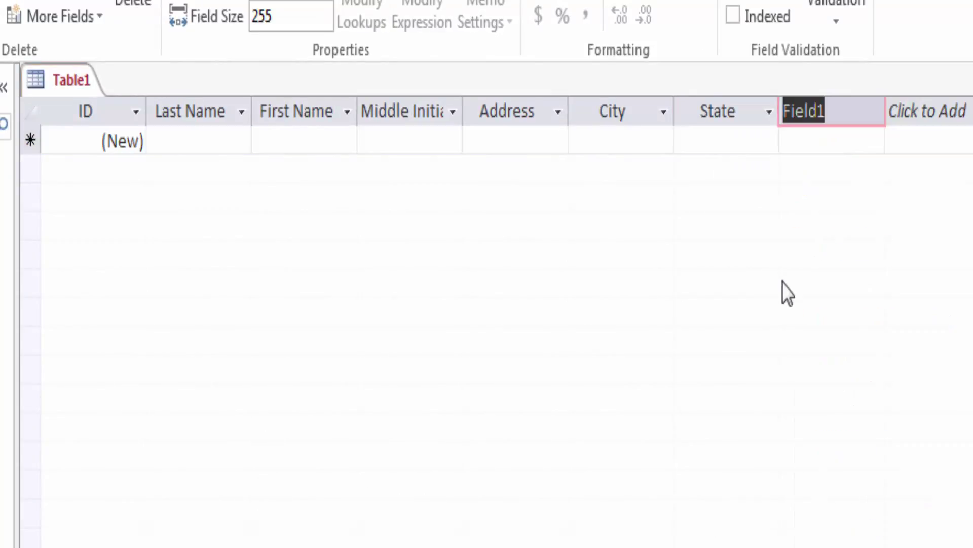
pyautogui.press('BackSpace')
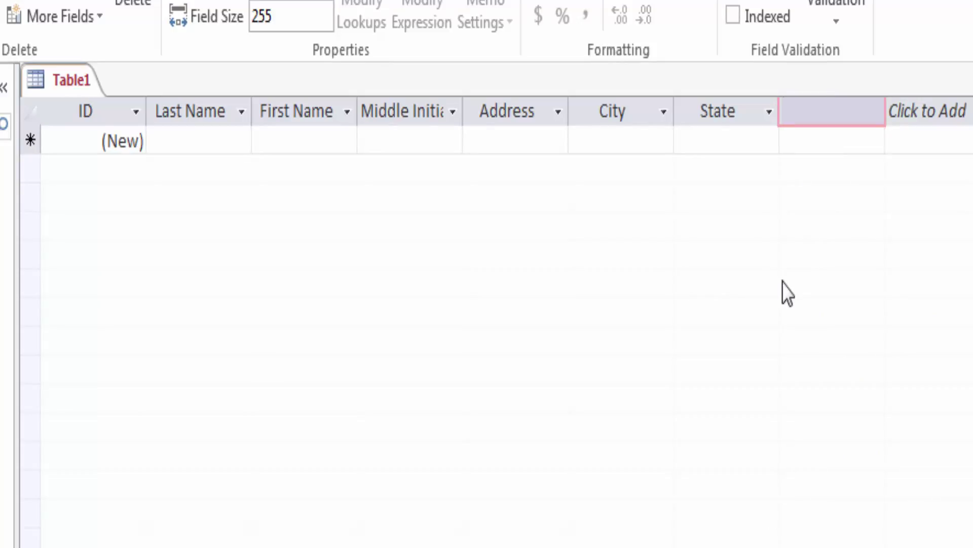
pyautogui.write('Postal Code')
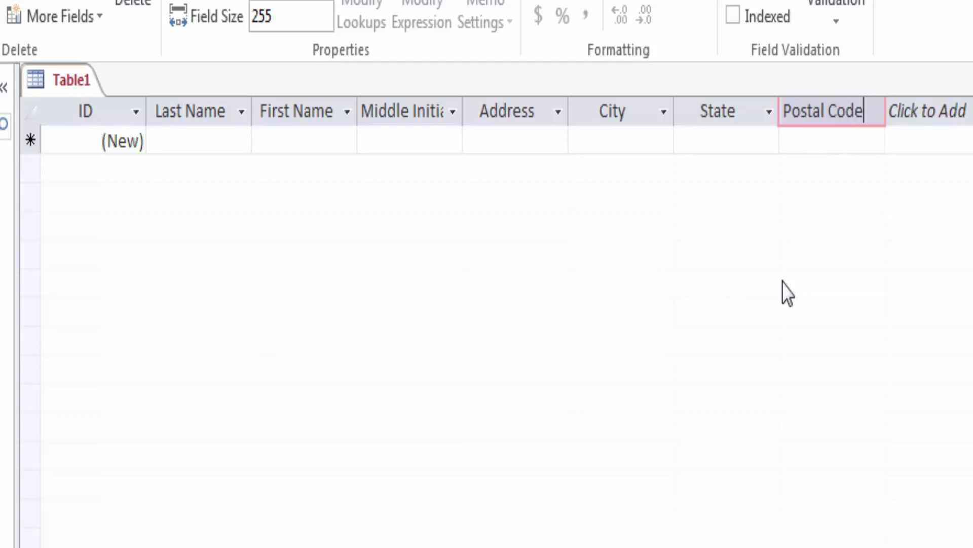
pyautogui.press('Return')
pyautogui.click(932, 146)
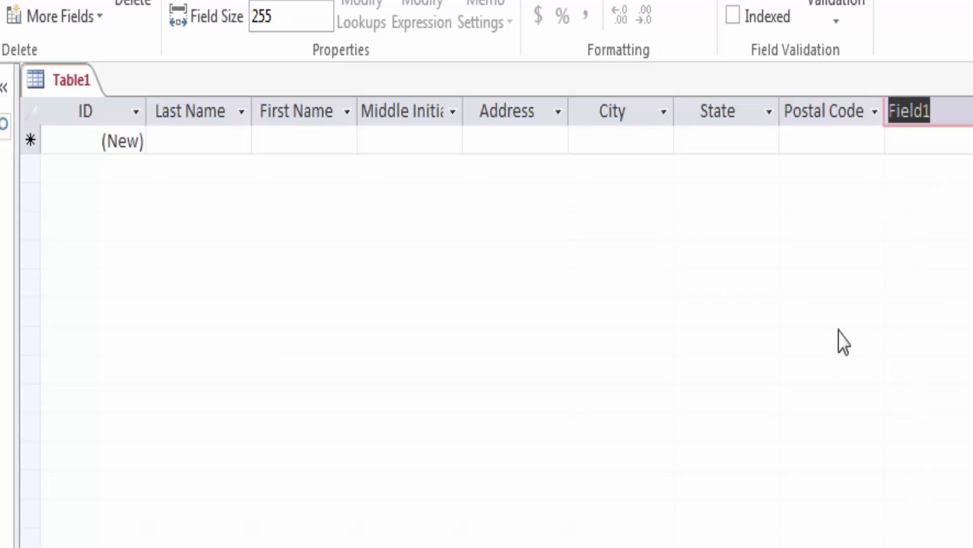
pyautogui.press('BackSpace')
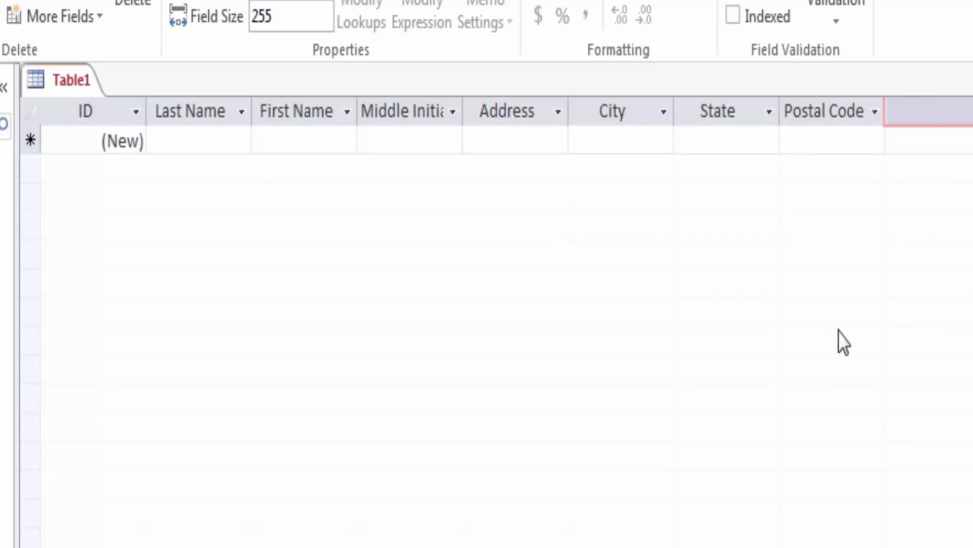
pyautogui.write('Phone')
pyautogui.press('Return')
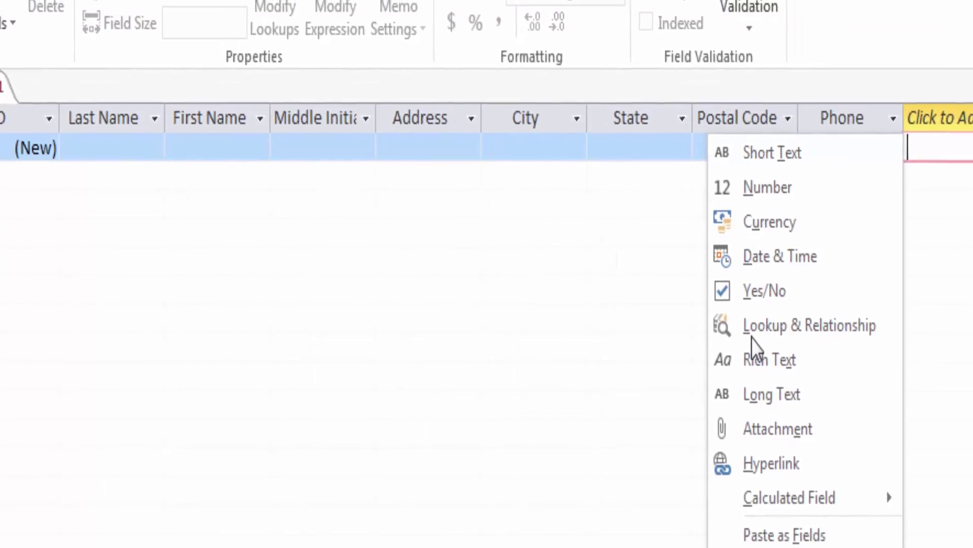
# Step: Add Short Text fields Email and Faculty Advisor ID, plus a Currency field Amount Owed
pyautogui.click(649, 162)
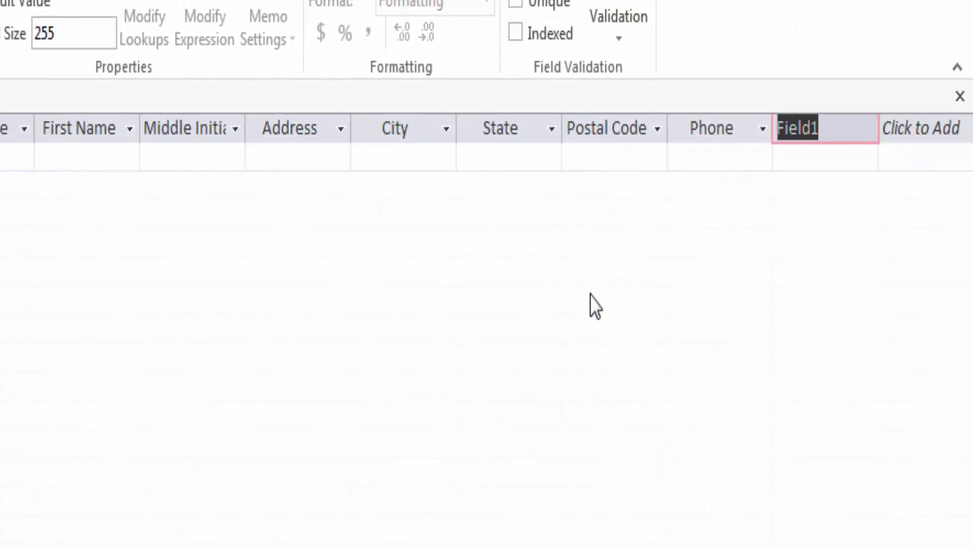
pyautogui.press('BackSpace')
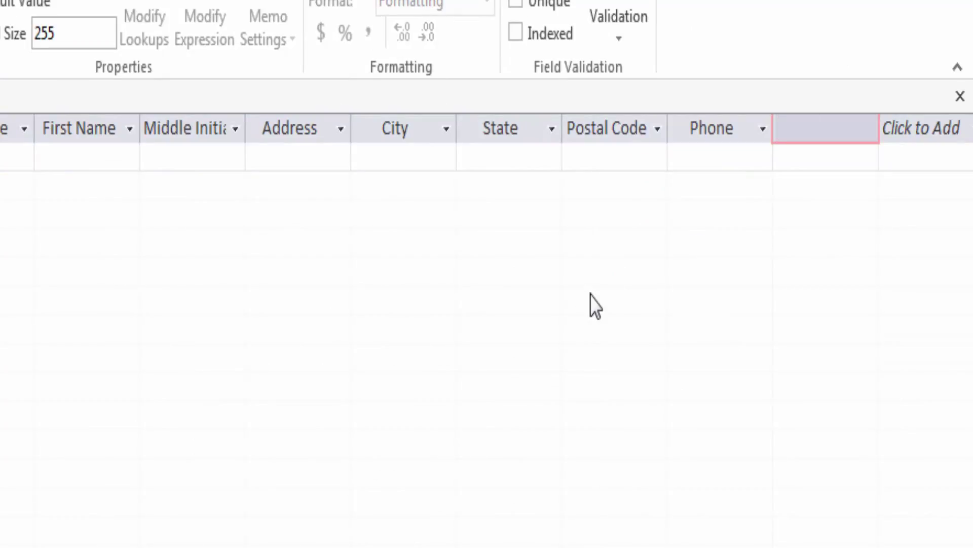
pyautogui.write('Email')
pyautogui.press('Tab')
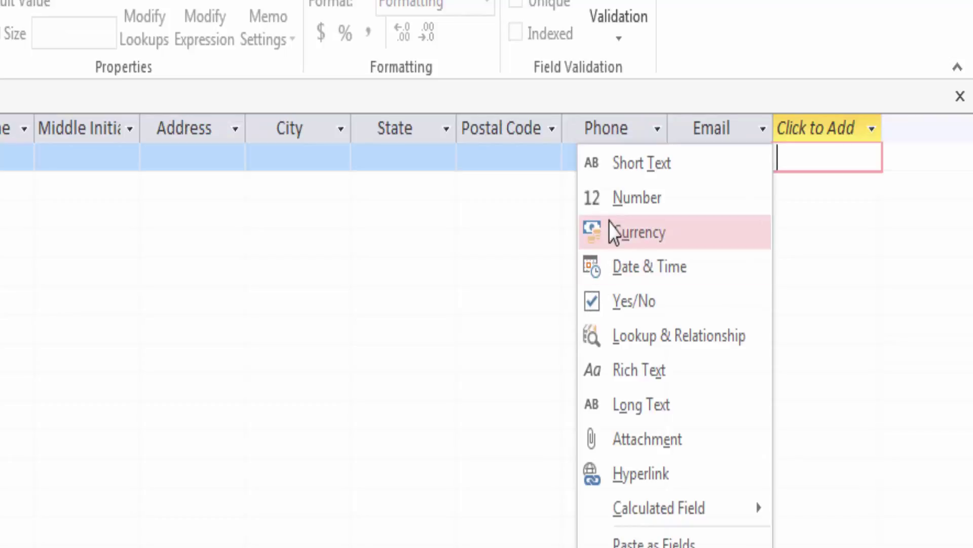
pyautogui.click(634, 167)
pyautogui.press('BackSpace')
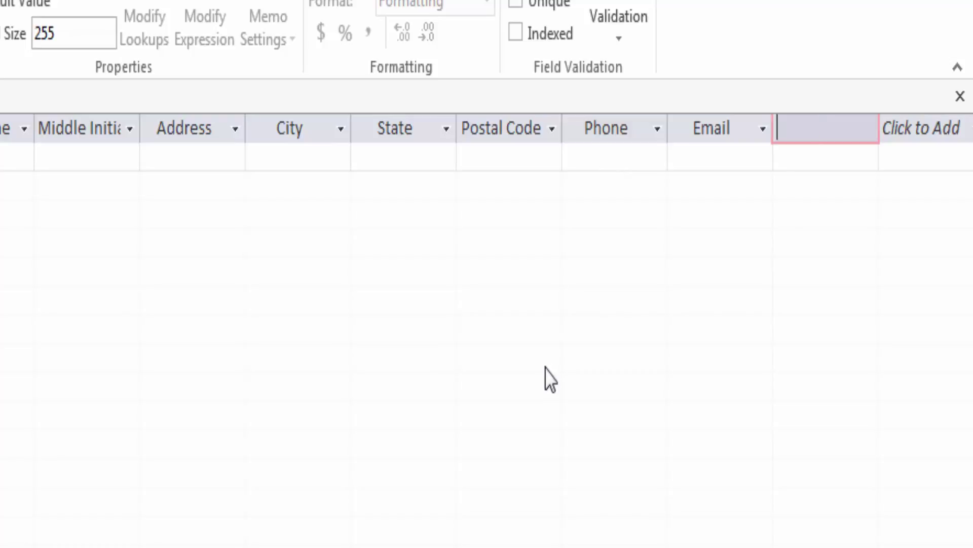
pyautogui.write('Faculty Adv')
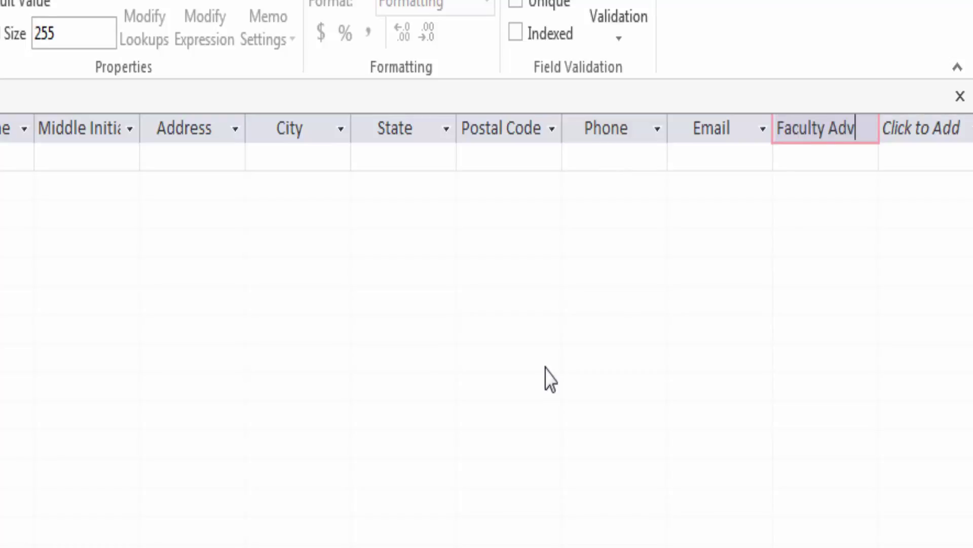
pyautogui.write('isor')
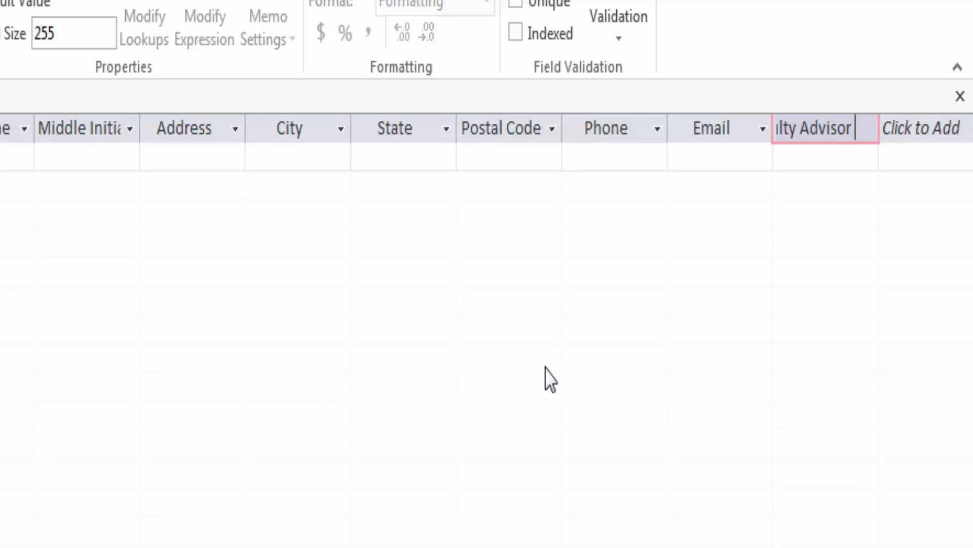
pyautogui.write(' ID')
pyautogui.press('Tab')
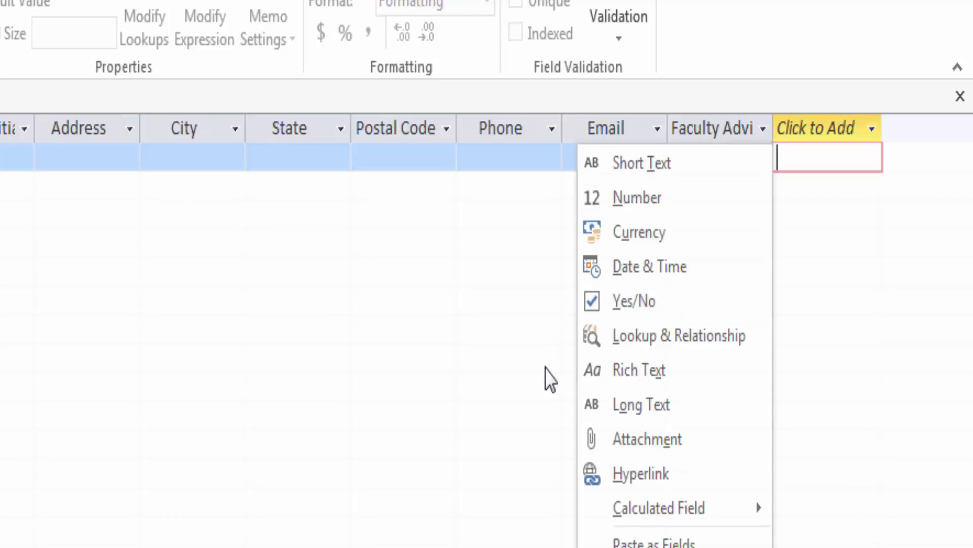
pyautogui.click(629, 240)
pyautogui.press('BackSpace')
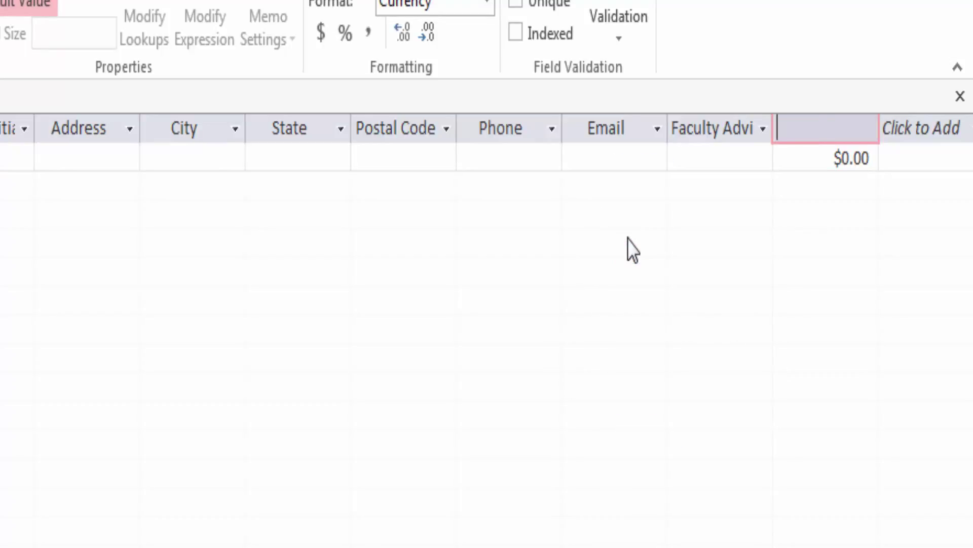
pyautogui.write('Amount')
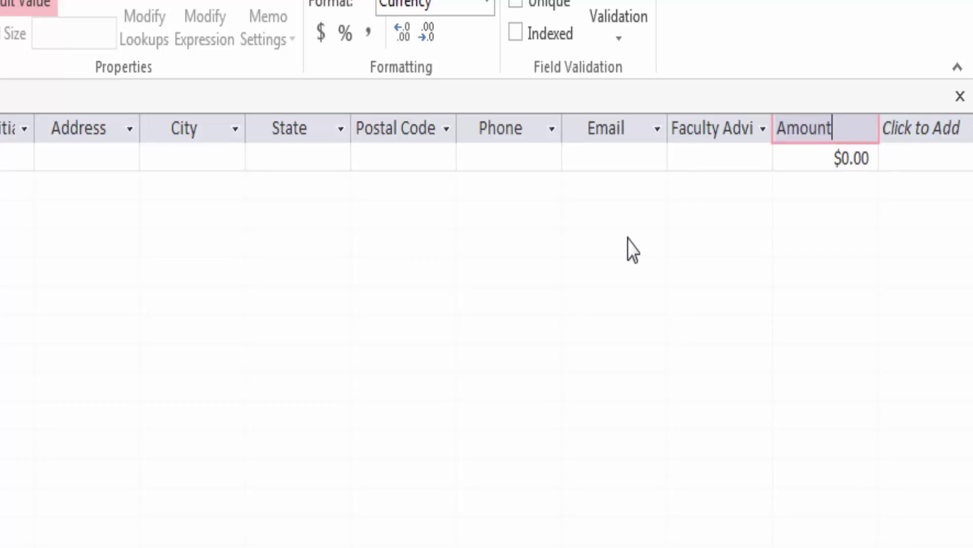
pyautogui.write(' Owed')
pyautogui.press('Return')
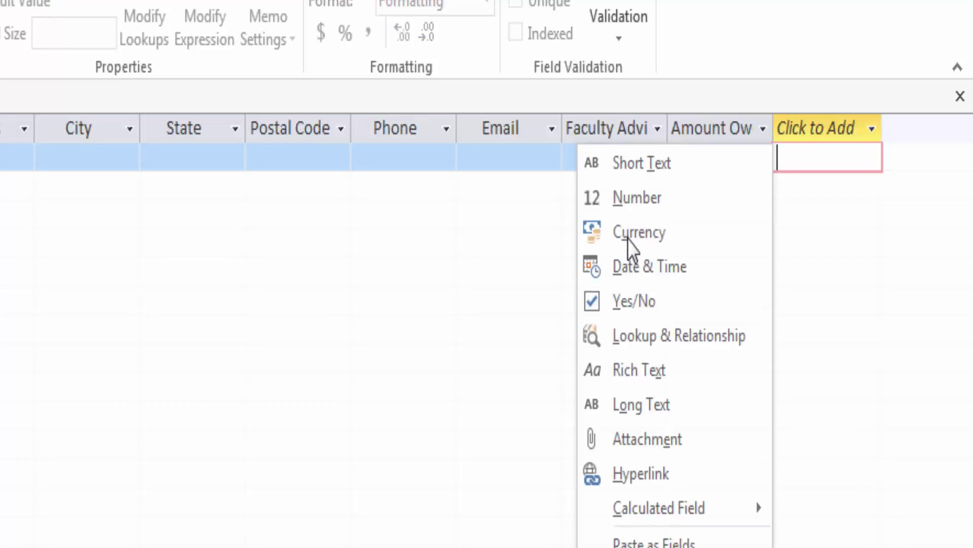
# Step: Best-fit the Faculty Advisor ID and Middle Initial columns to show their full names
pyautogui.press('u')
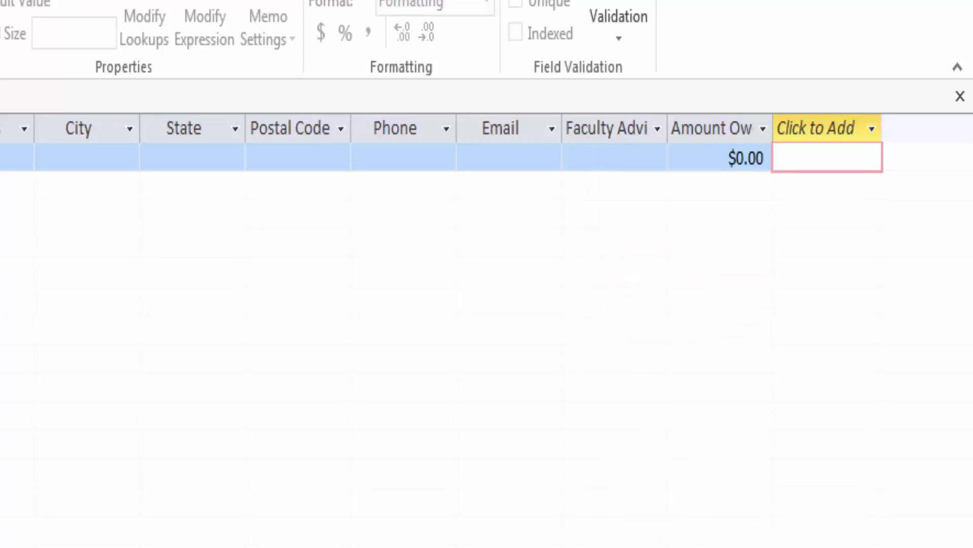
pyautogui.doubleClick(668, 128)
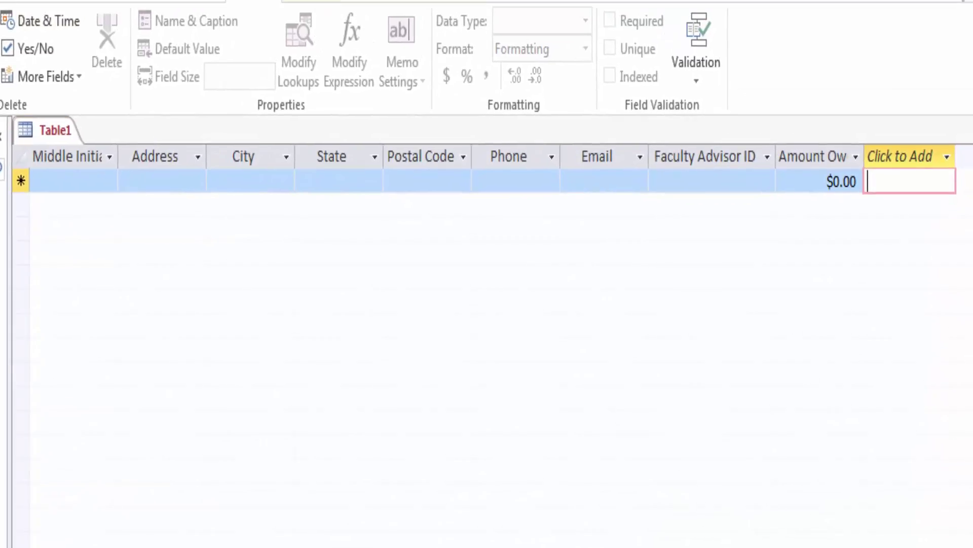
pyautogui.doubleClick(118, 158)
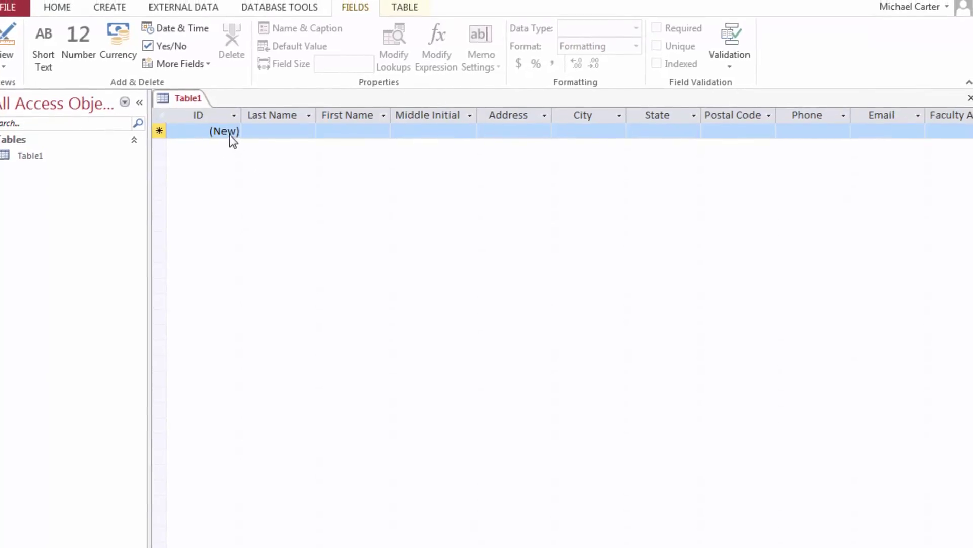
# Step: Rename the ID field to Student ID and change its data type from AutoNumber to Short Text
pyautogui.click(236, 122)
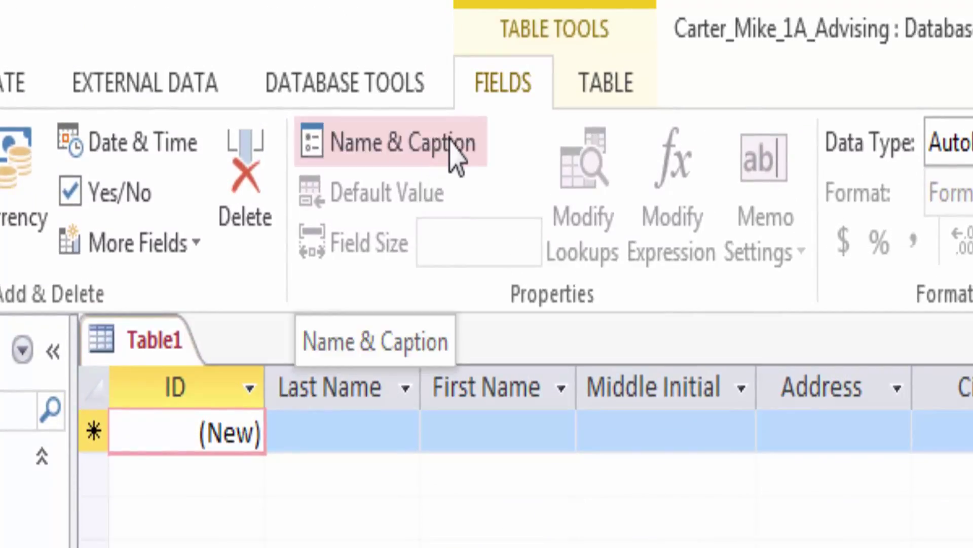
pyautogui.click(457, 154)
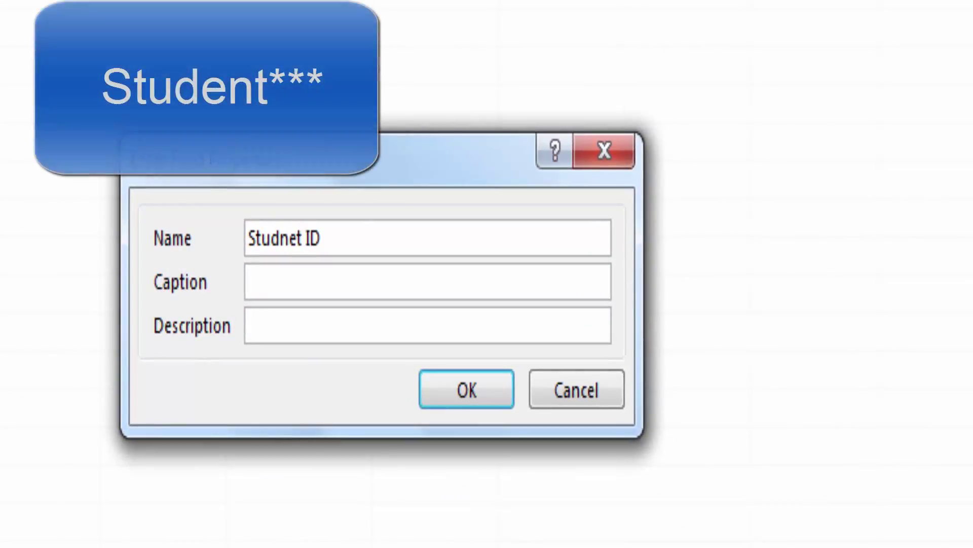
pyautogui.press('Return')
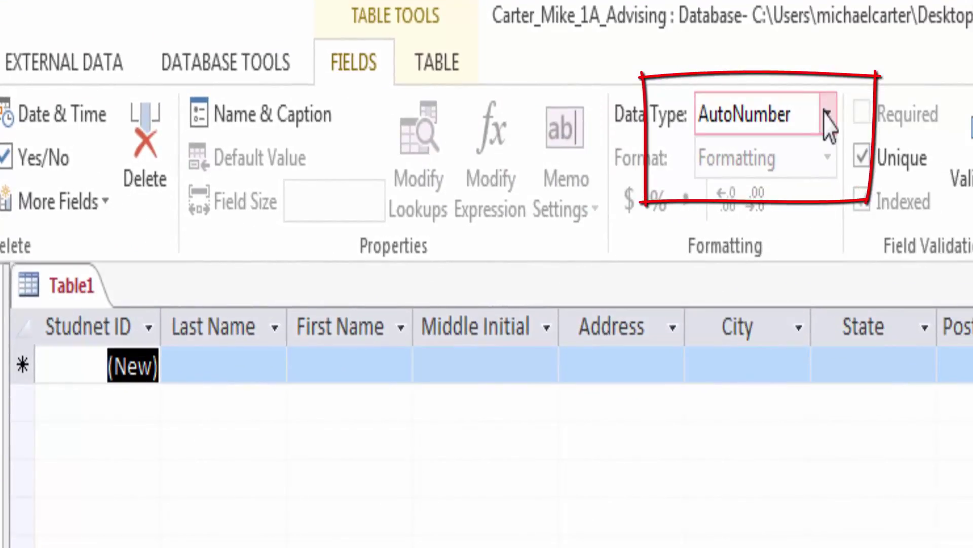
pyautogui.click(827, 113)
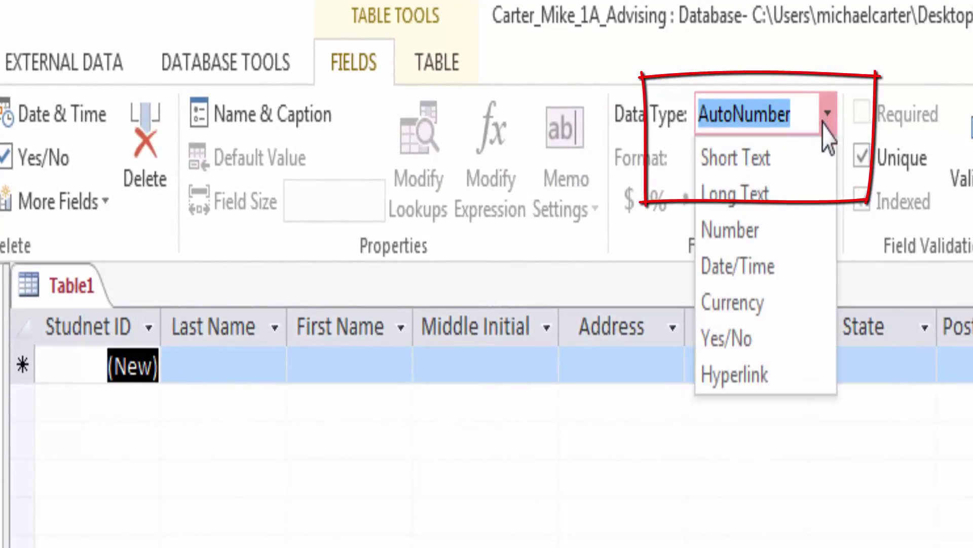
pyautogui.click(810, 158)
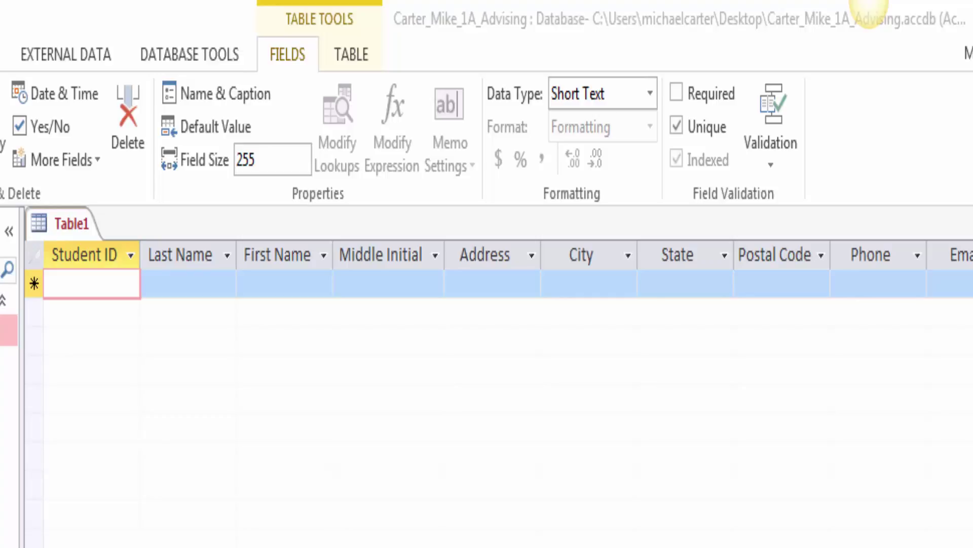
# Step: Start the first student record with the student ID, last name, first name and middle initial
pyautogui.click(73, 292)
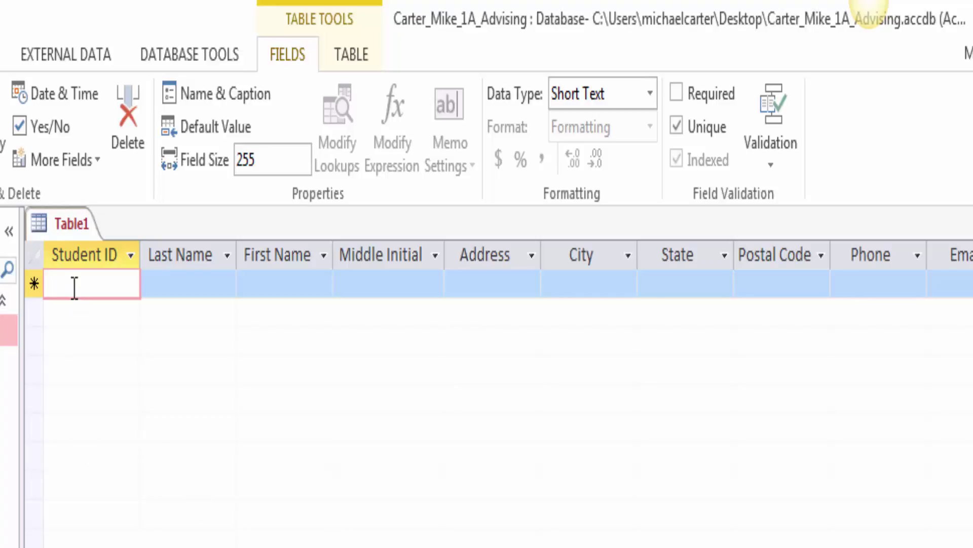
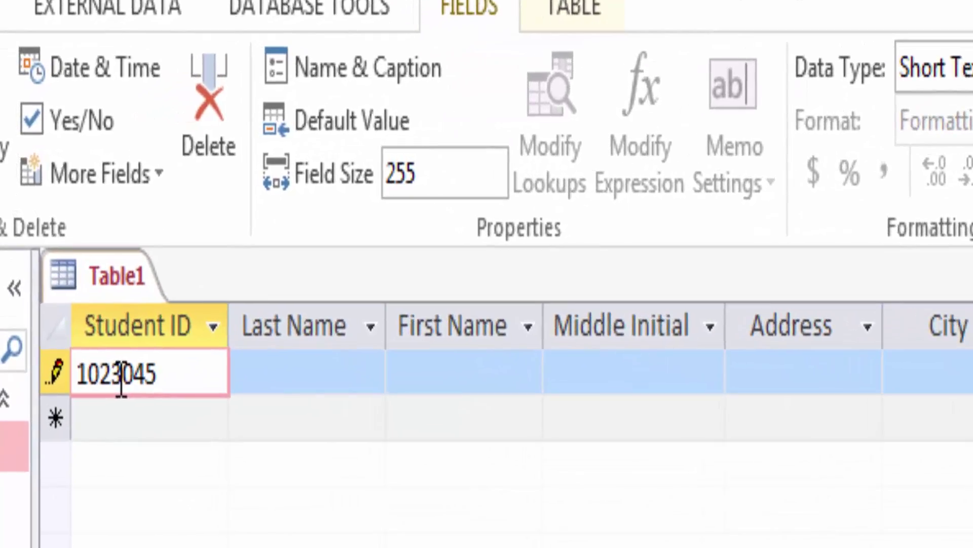
pyautogui.press('Tab')
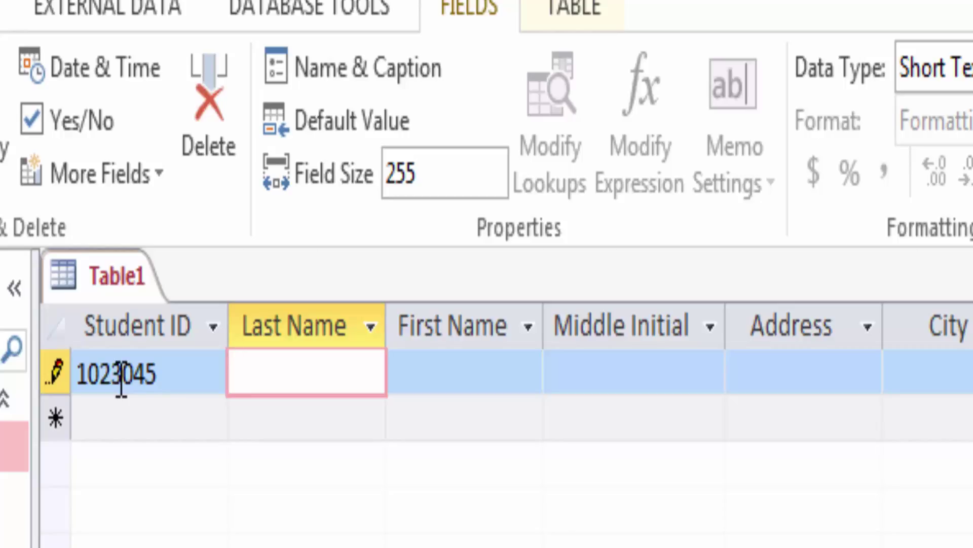
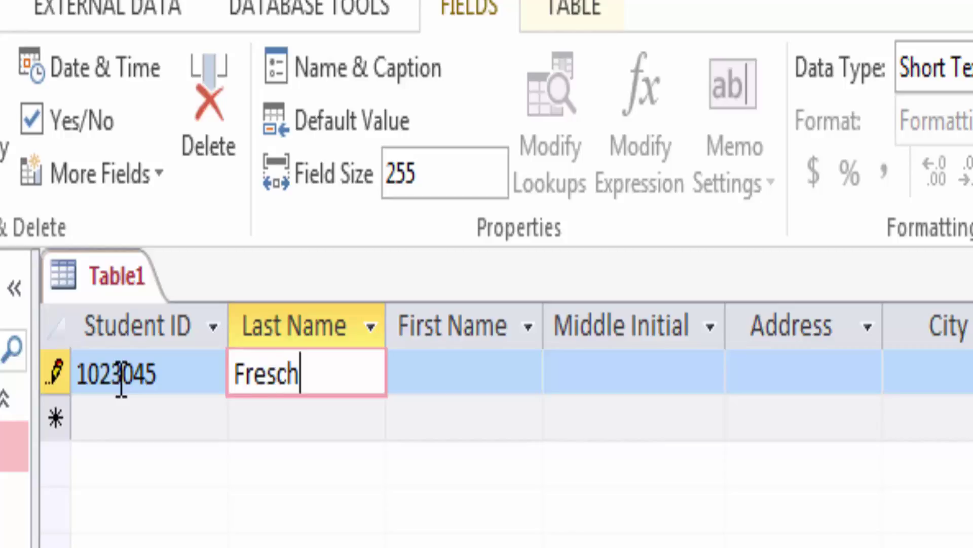
pyautogui.press('Tab')
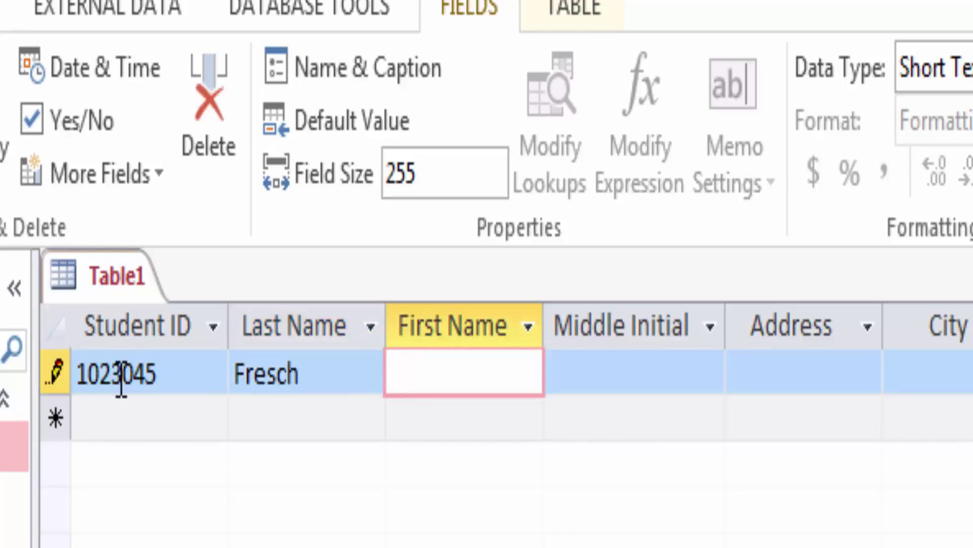
pyautogui.press('Tab')
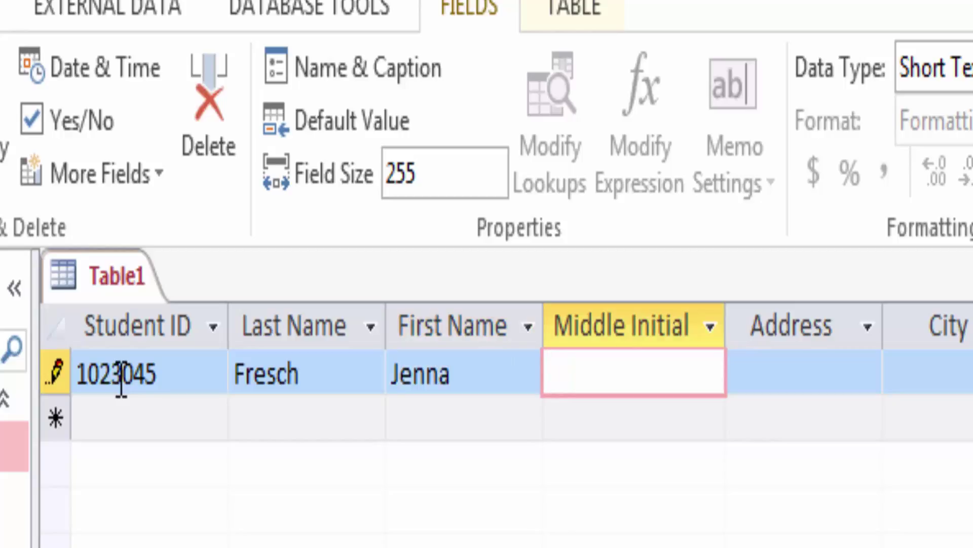
pyautogui.write('A')
pyautogui.press('Tab')
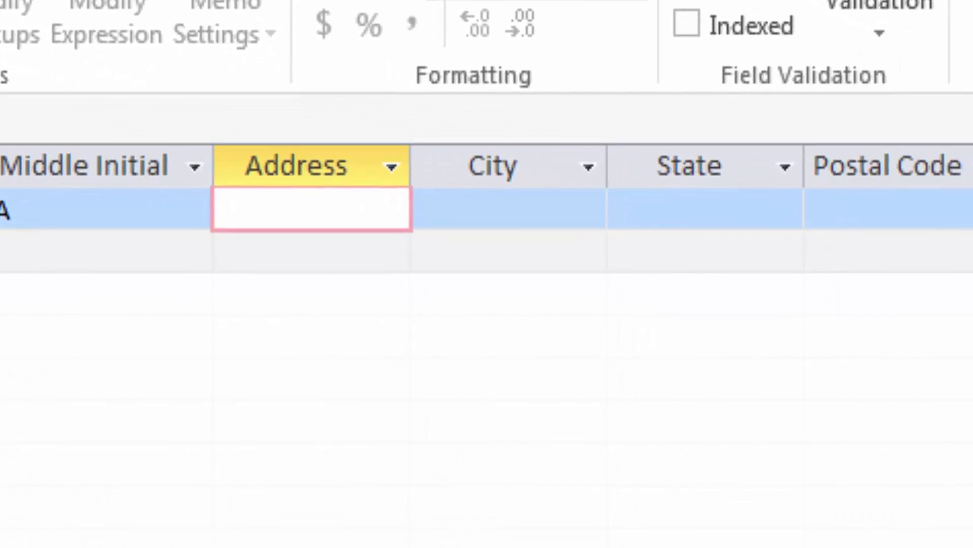
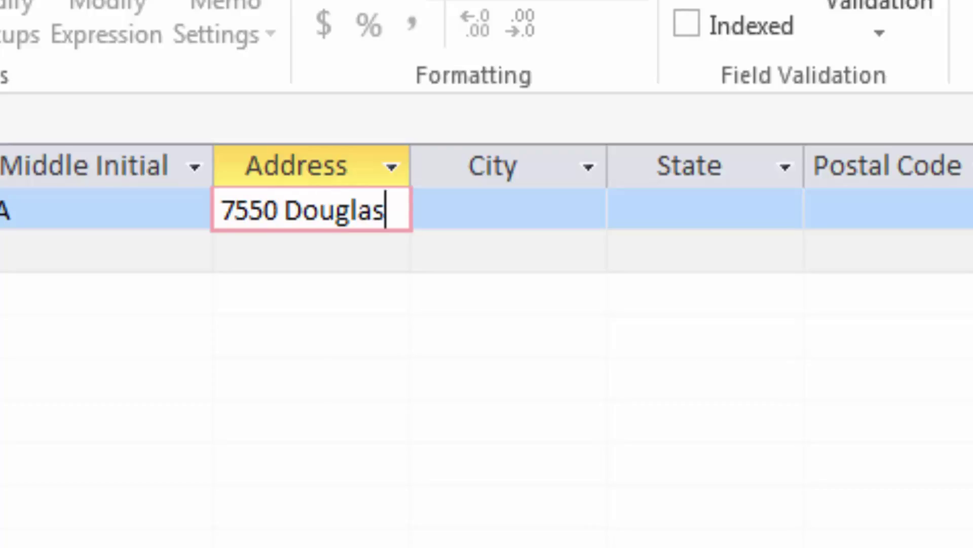
# Step: Enter the first student's street address, city, state and postal code
pyautogui.press('Tab')
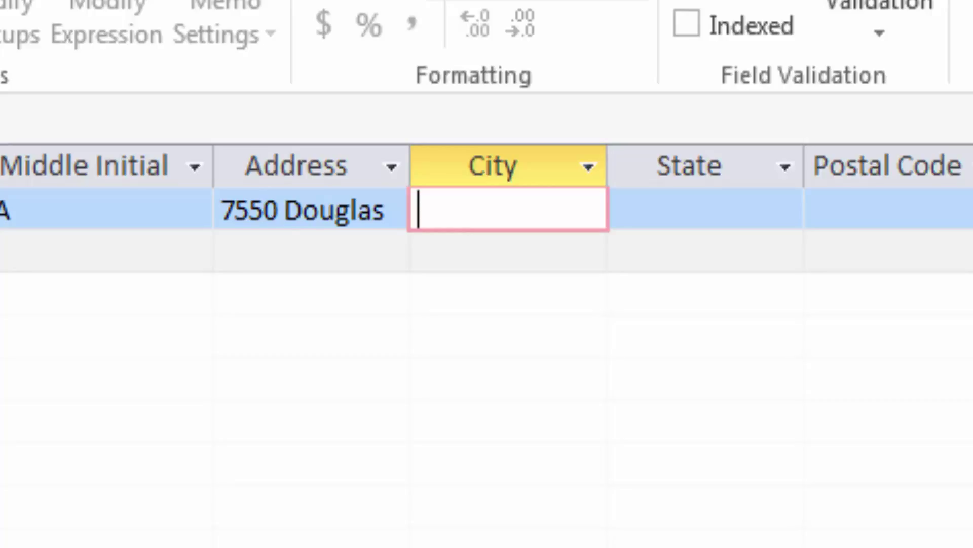
pyautogui.write('Austin')
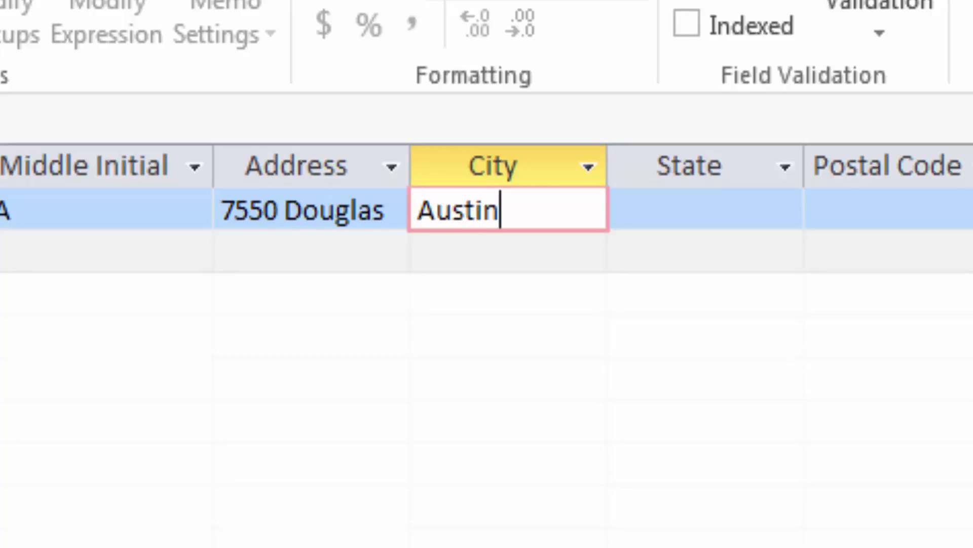
pyautogui.press('Tab')
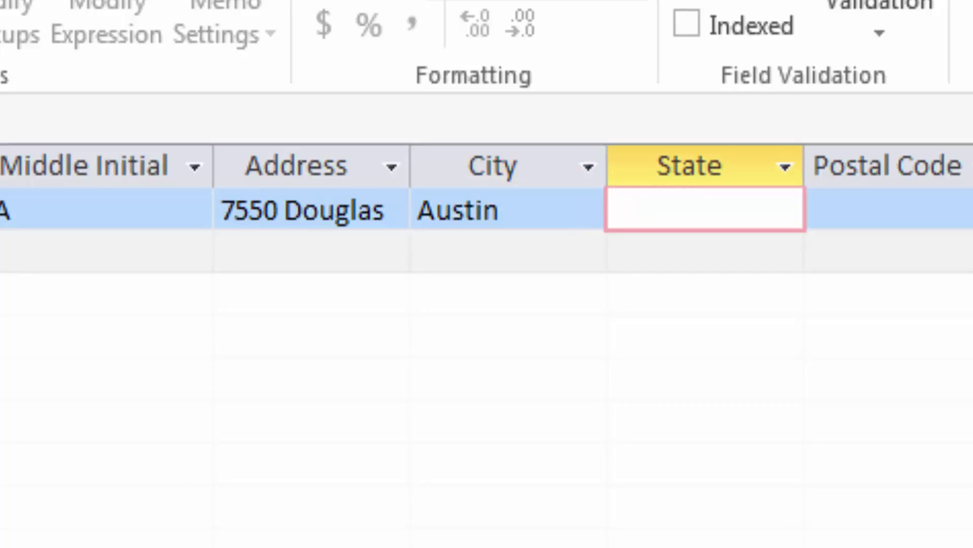
pyautogui.write('TX')
pyautogui.press('Tab')
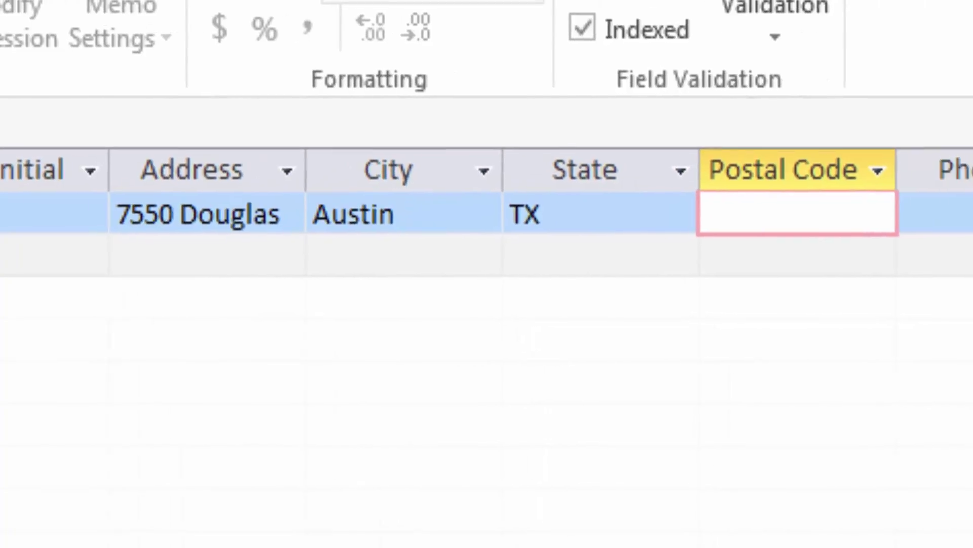
pyautogui.write('78')
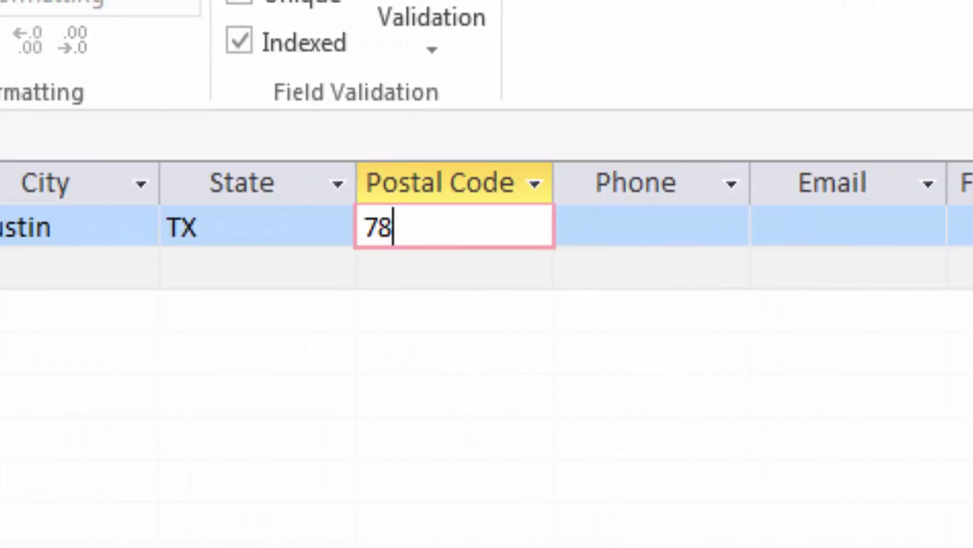
pyautogui.write('749')
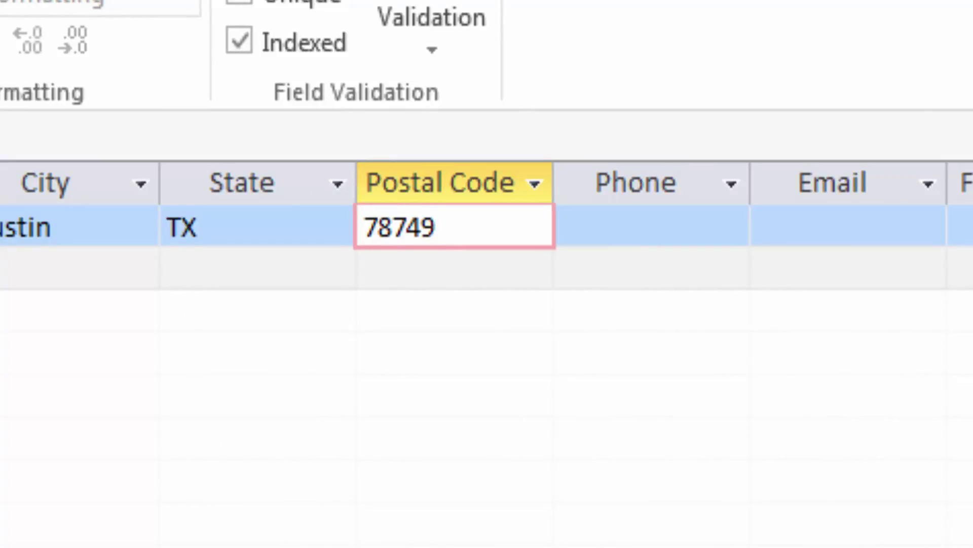
pyautogui.press('Tab')
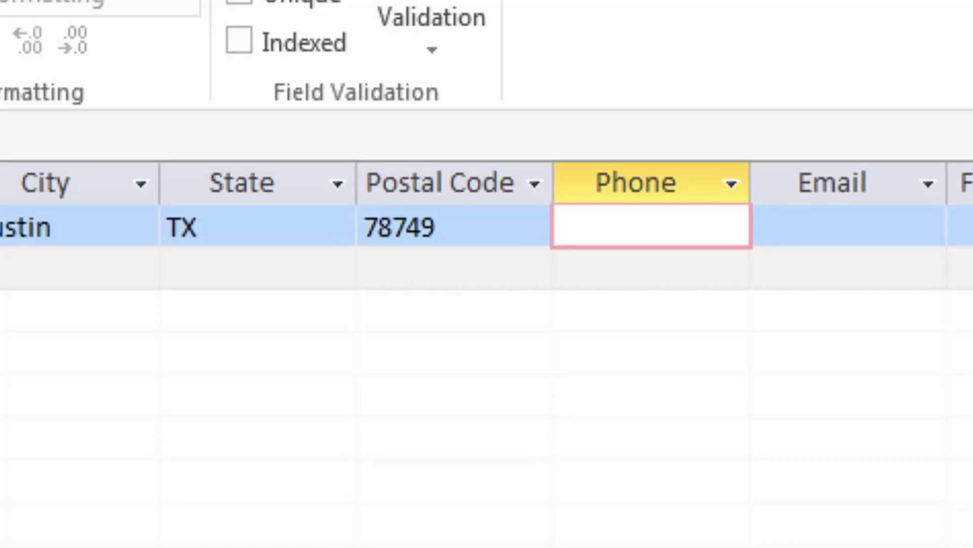
# Step: Enter the first student's phone number and e-mail address, correcting it to lowercase
pyautogui.write('(512)')
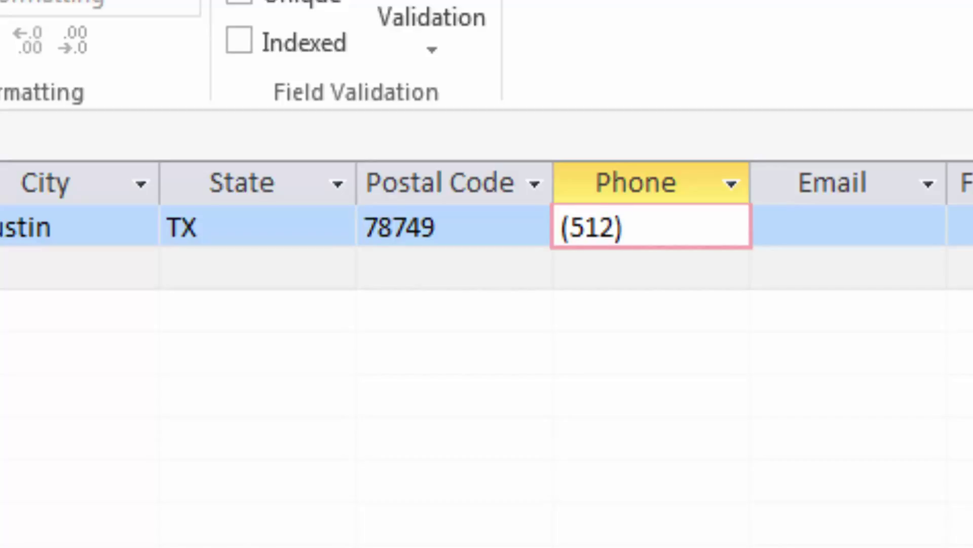
pyautogui.write(' 555-')
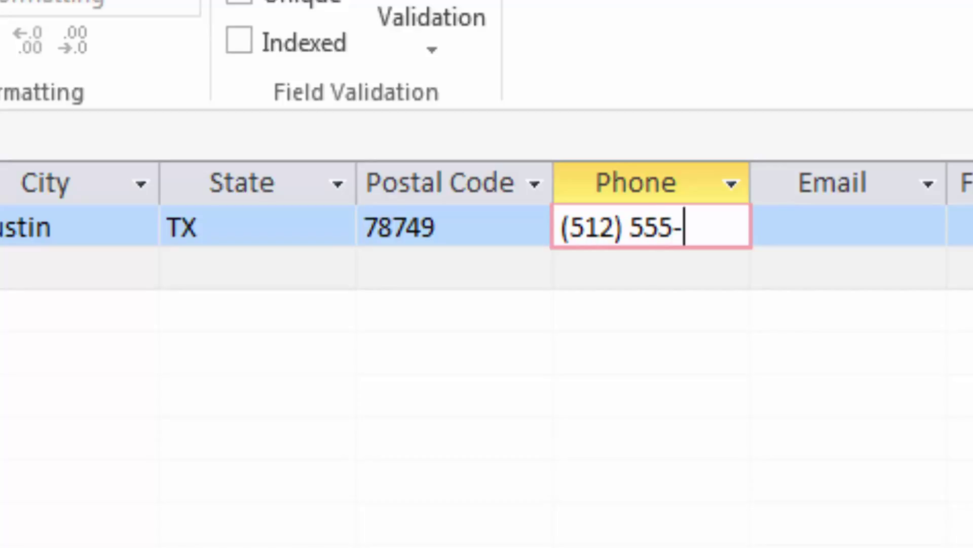
pyautogui.write('08')
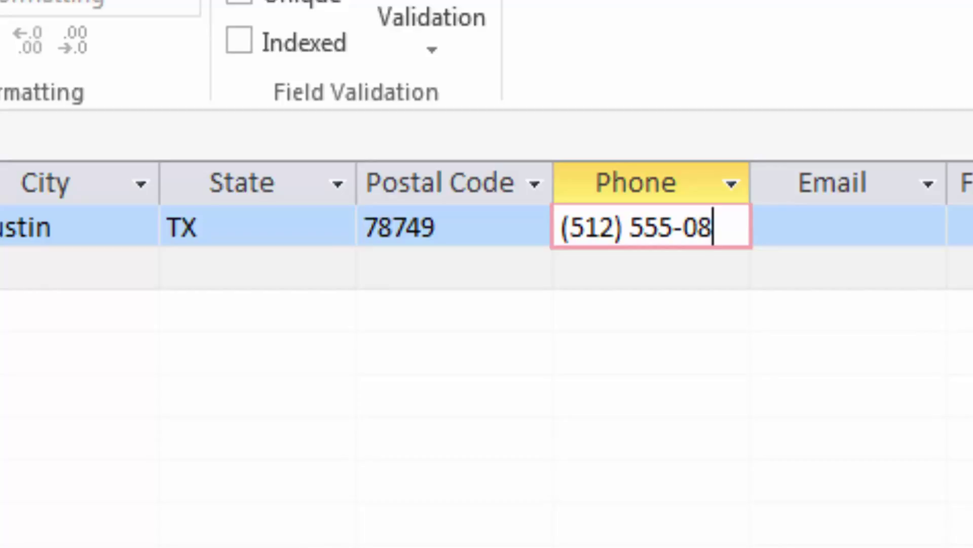
pyautogui.write('57')
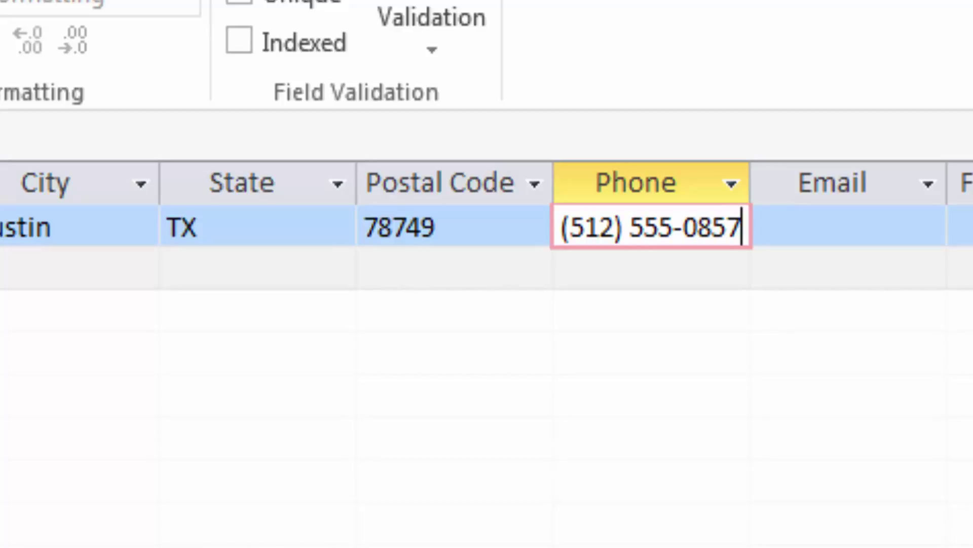
pyautogui.click(758, 226)
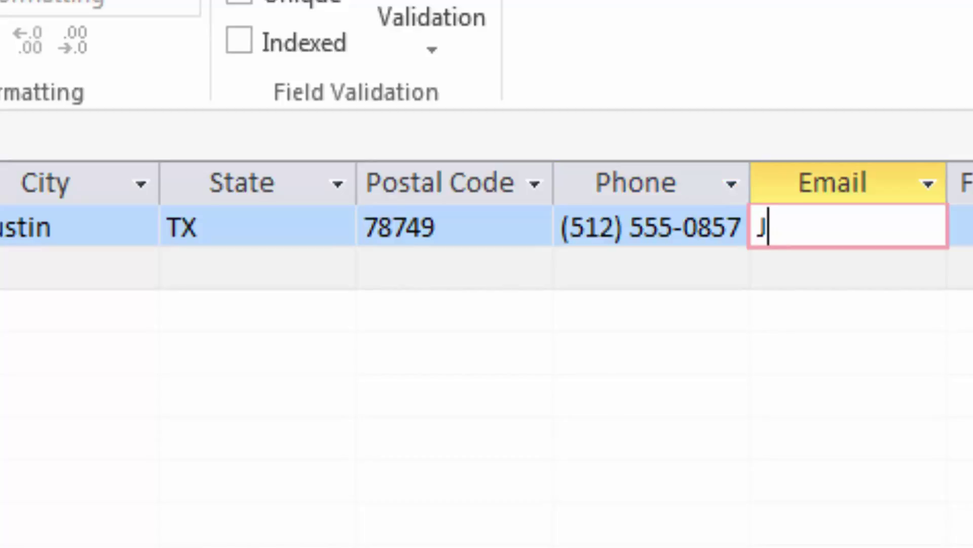
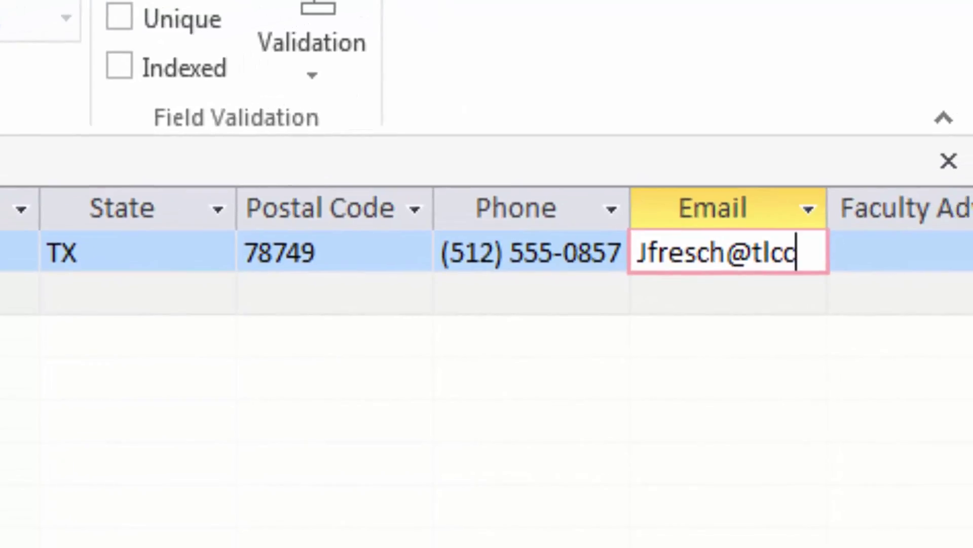
pyautogui.press('Left')
pyautogui.press('Left')
pyautogui.press('Left')
pyautogui.press('Left')
pyautogui.press('Left')
pyautogui.press('Left')
pyautogui.press('Left')
pyautogui.press('Left')
pyautogui.press('Left')
pyautogui.press('Left')
pyautogui.press('Left')
pyautogui.press('Left')
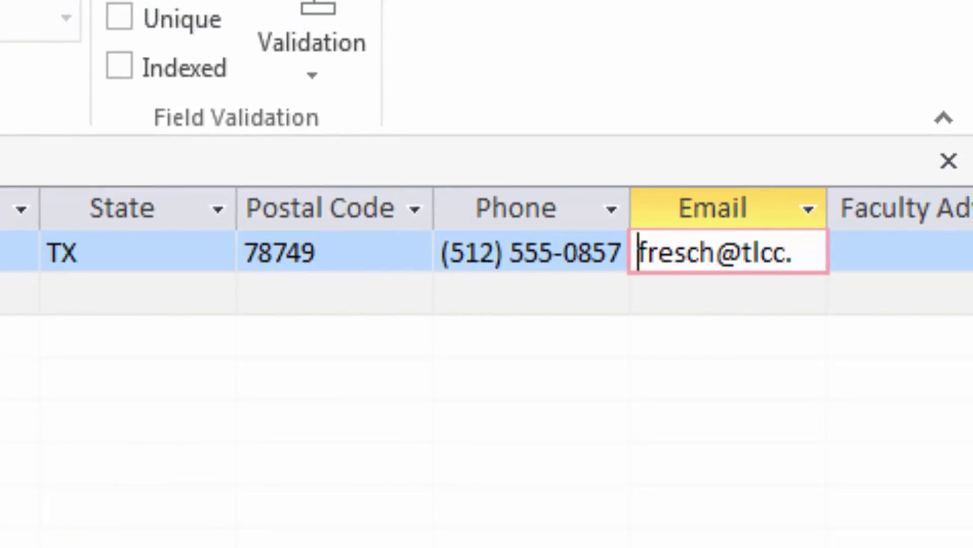
pyautogui.press('Right')
pyautogui.press('Right')
pyautogui.press('Right')
pyautogui.press('Right')
pyautogui.press('Right')
pyautogui.press('Right')
pyautogui.press('Right')
pyautogui.press('Right')
pyautogui.press('Right')
pyautogui.press('Right')
pyautogui.press('Right')
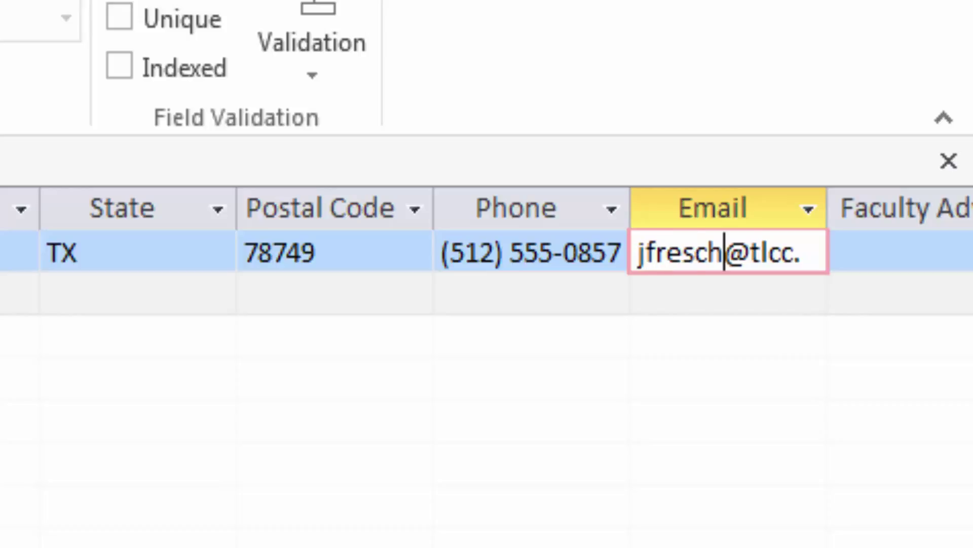
pyautogui.press('Right')
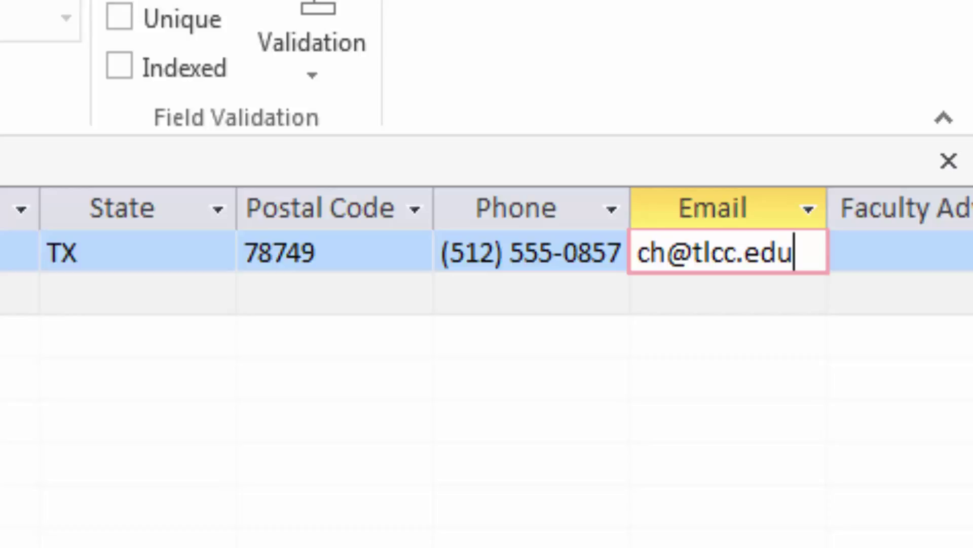
# Step: Best-fit the Email column, then enter the faculty advisor ID and Amount Owed 250
pyautogui.press('Tab')
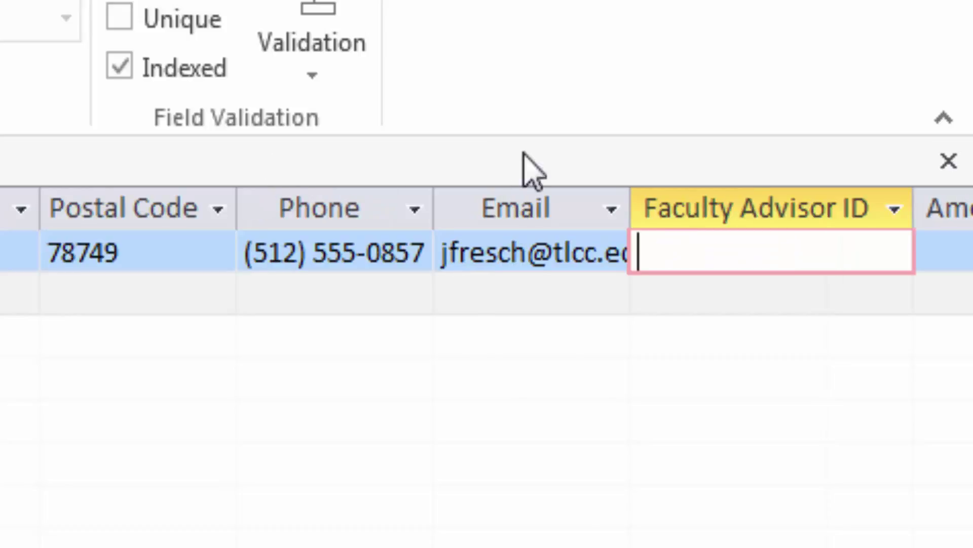
pyautogui.doubleClick(633, 209)
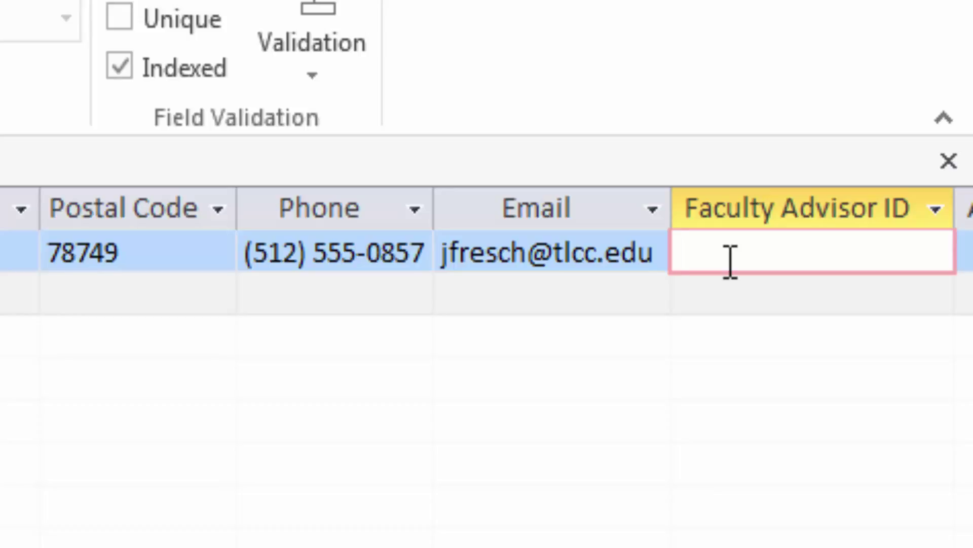
pyautogui.write('FACF')
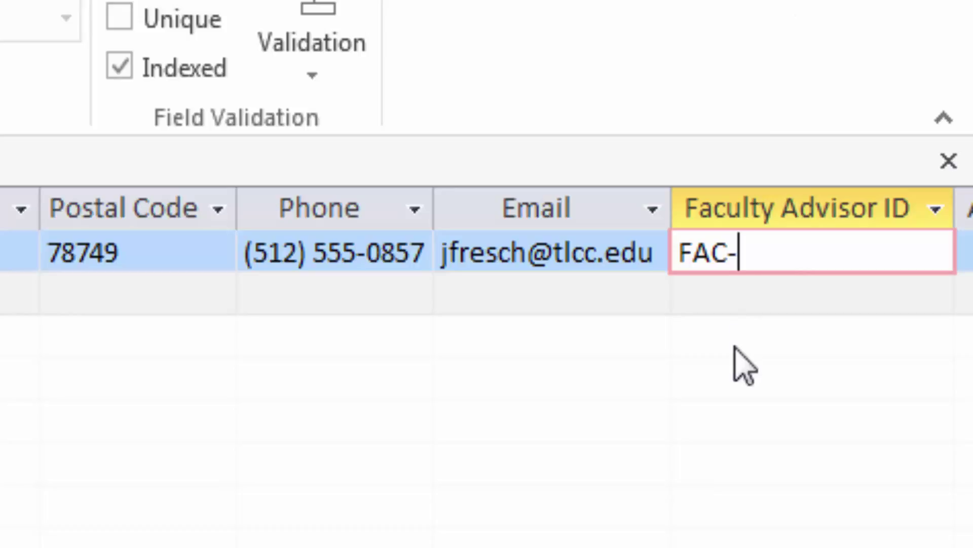
pyautogui.write('2289')
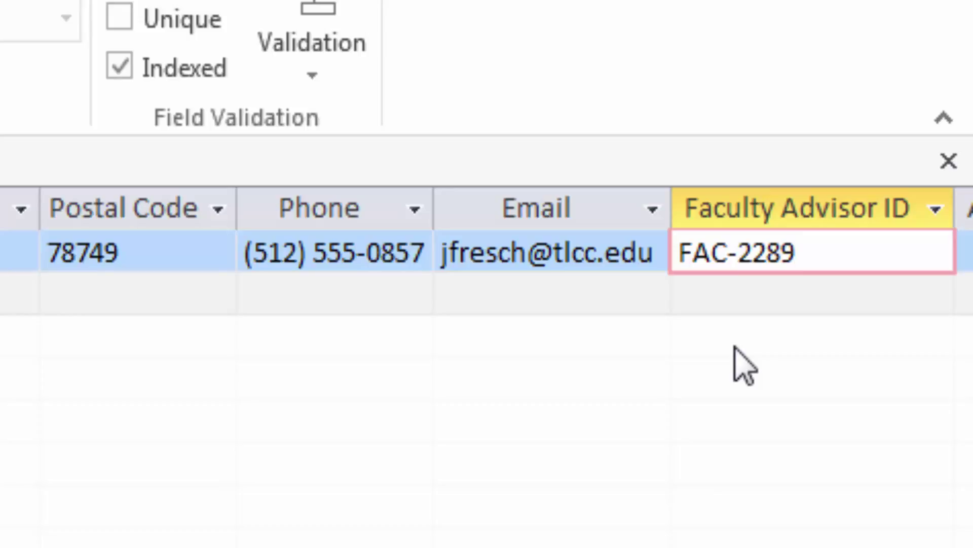
pyautogui.press('Tab')
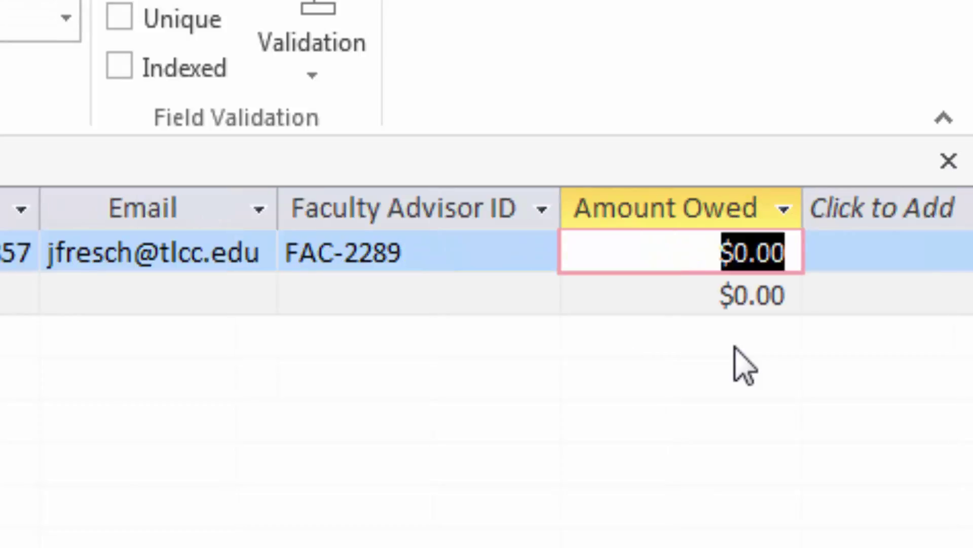
pyautogui.write('250')
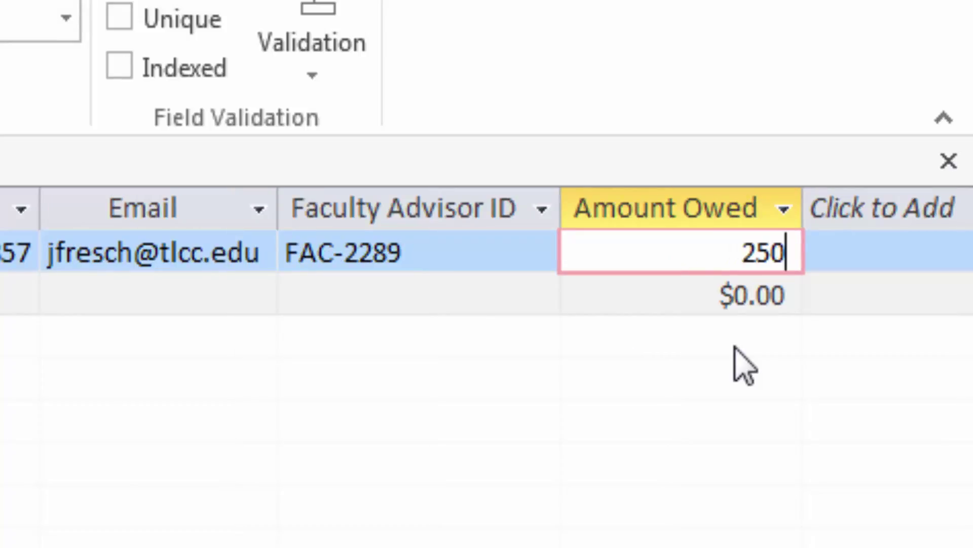
pyautogui.press('Tab')
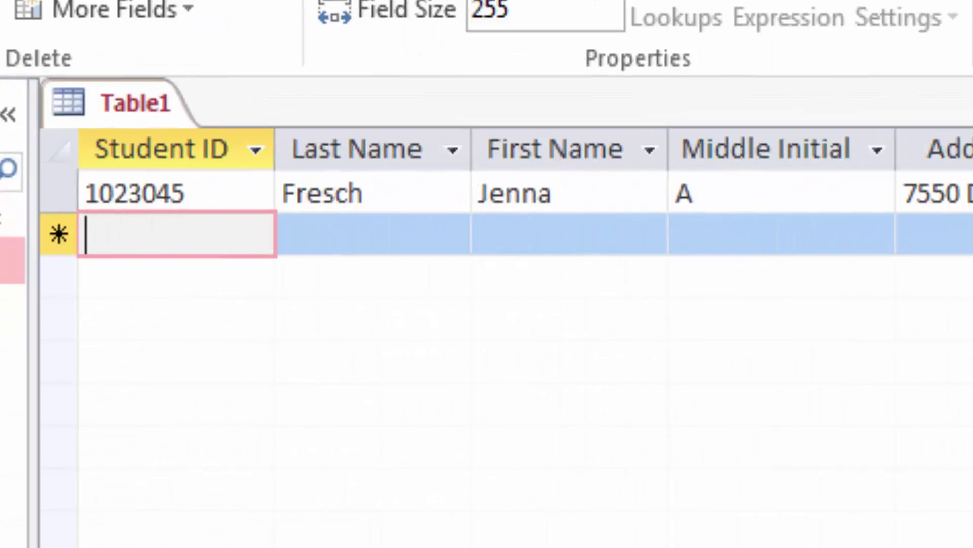
# Step: Save Table1 under the student's name followed by '1A Students'
pyautogui.click(136, 103)
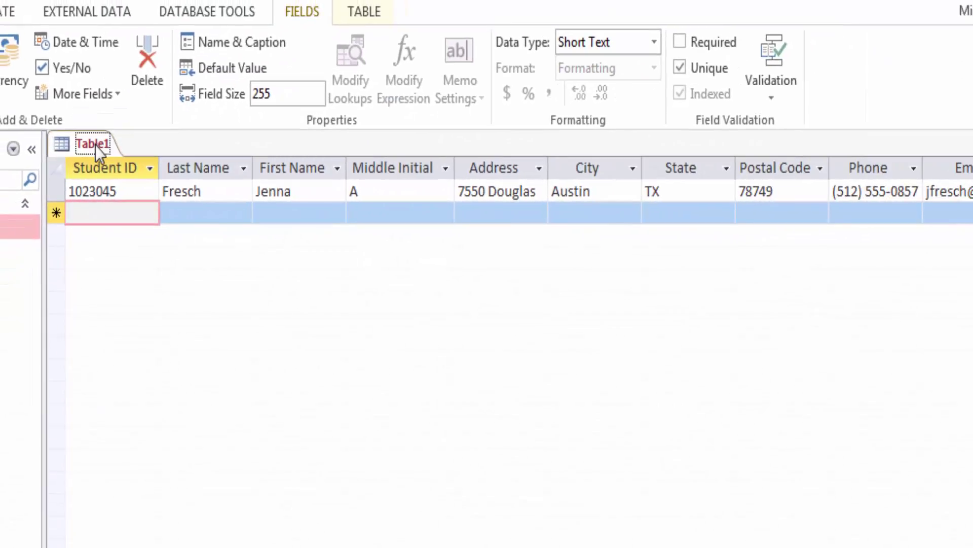
pyautogui.click(39, 44)
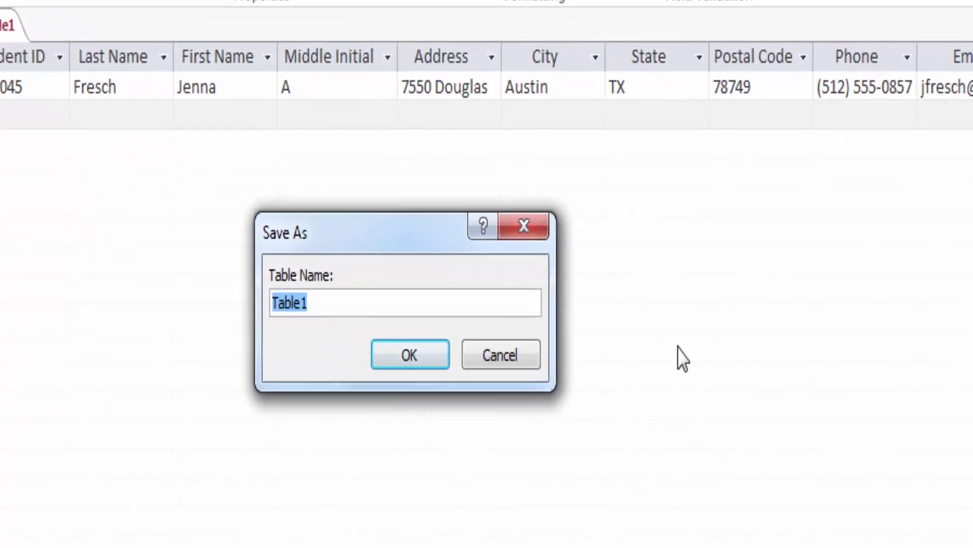
pyautogui.press('BackSpace')
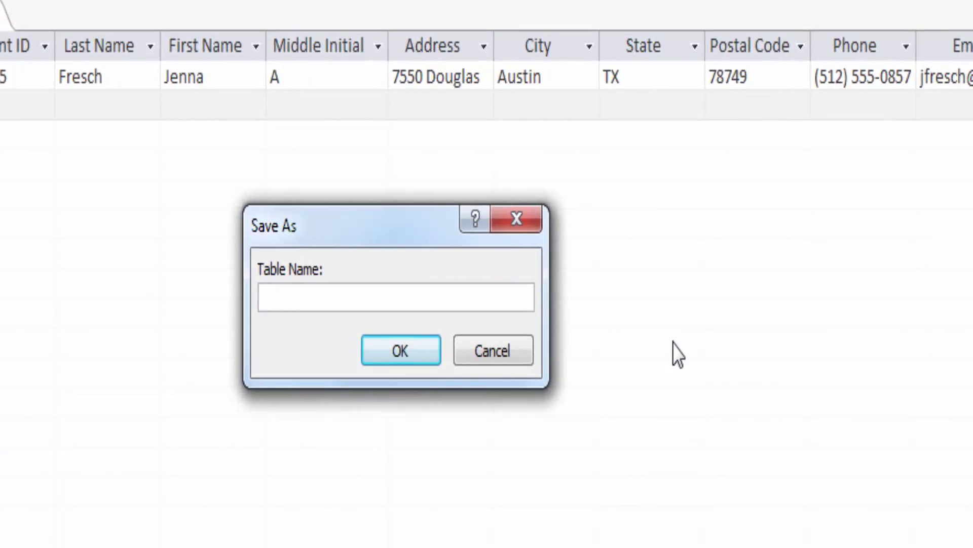
pyautogui.write('Carter Mike ')
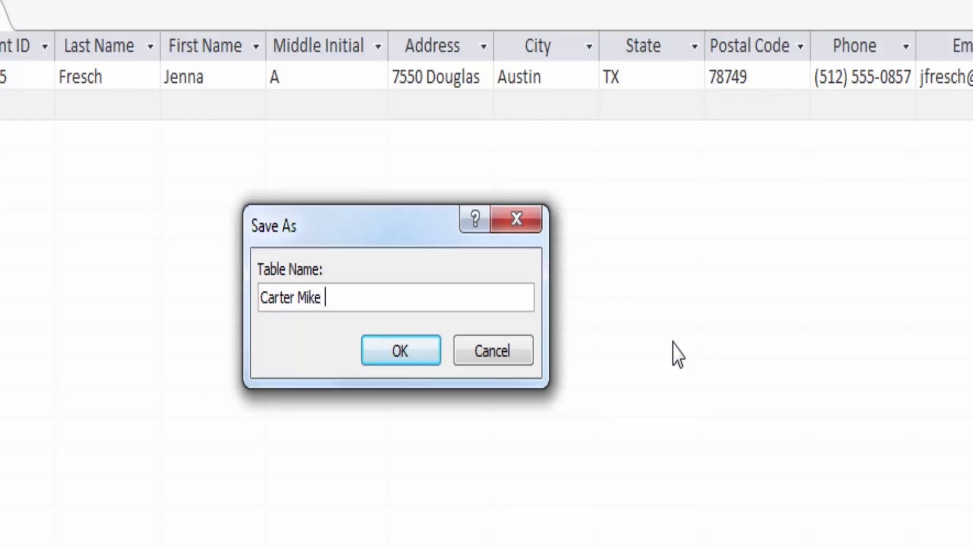
pyautogui.write('1A Students')
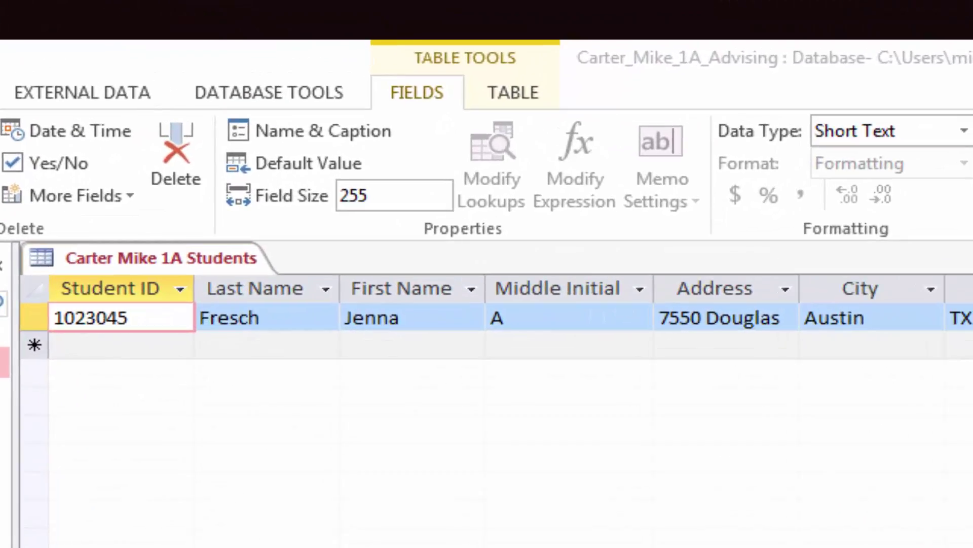
# Step: Enter the second student's ID, last name, first name and middle initial, then best-fit the Address column
pyautogui.click(102, 347)
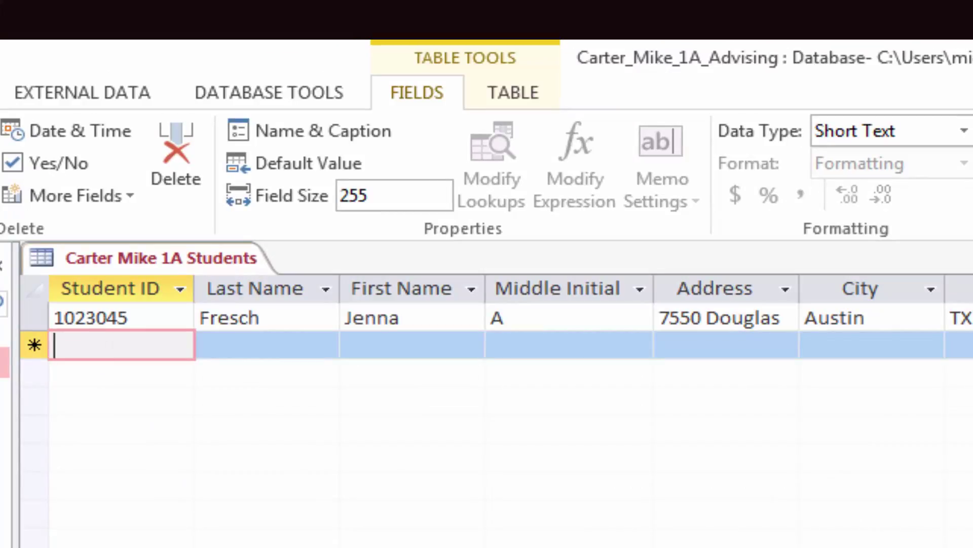
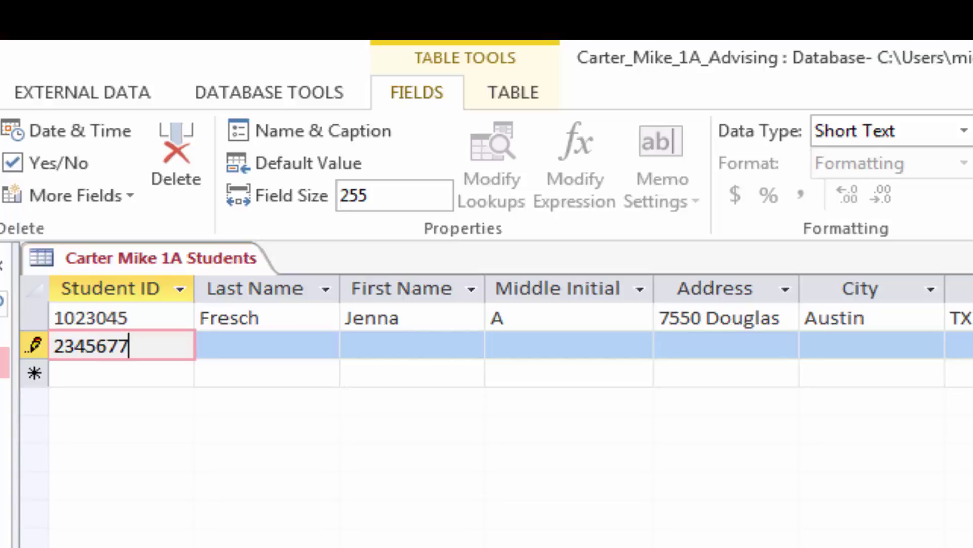
pyautogui.press('Tab')
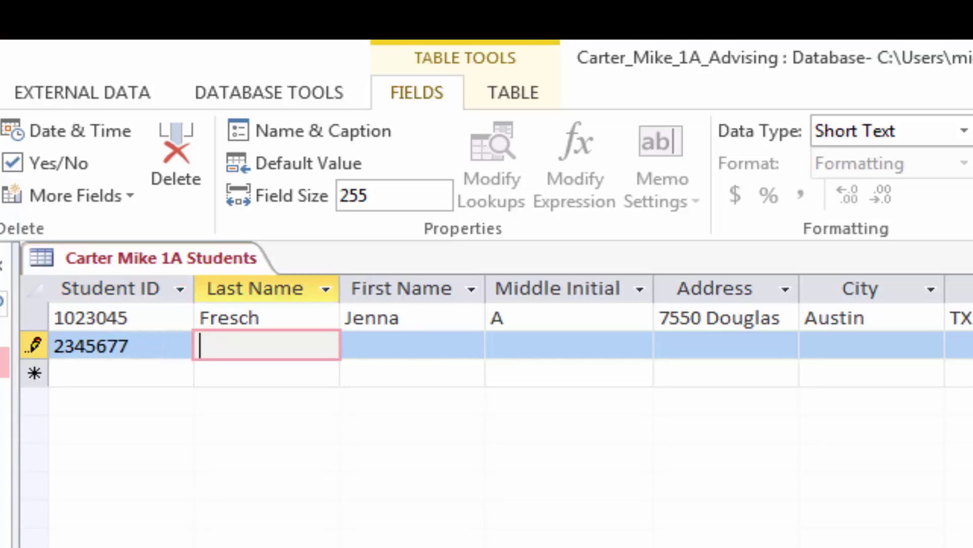
pyautogui.press('Tab')
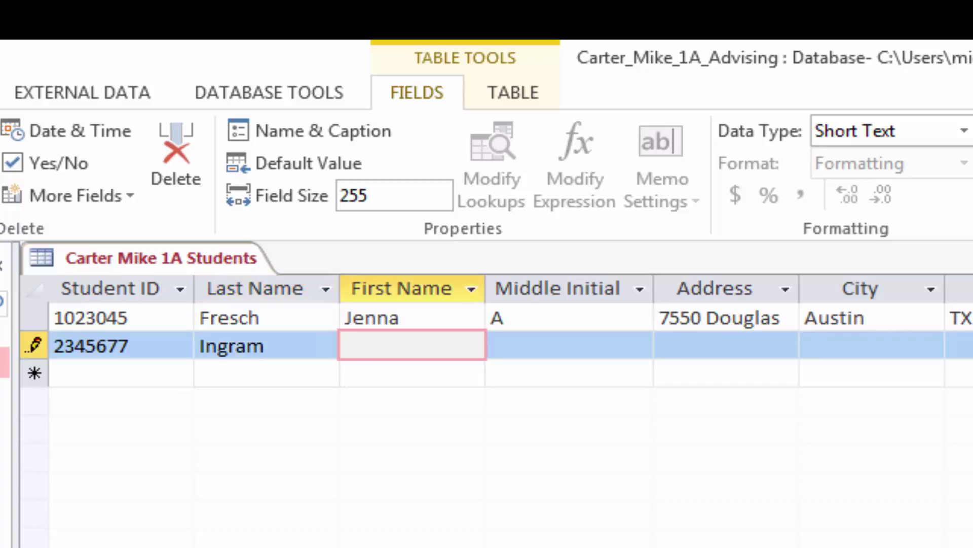
pyautogui.press('Tab')
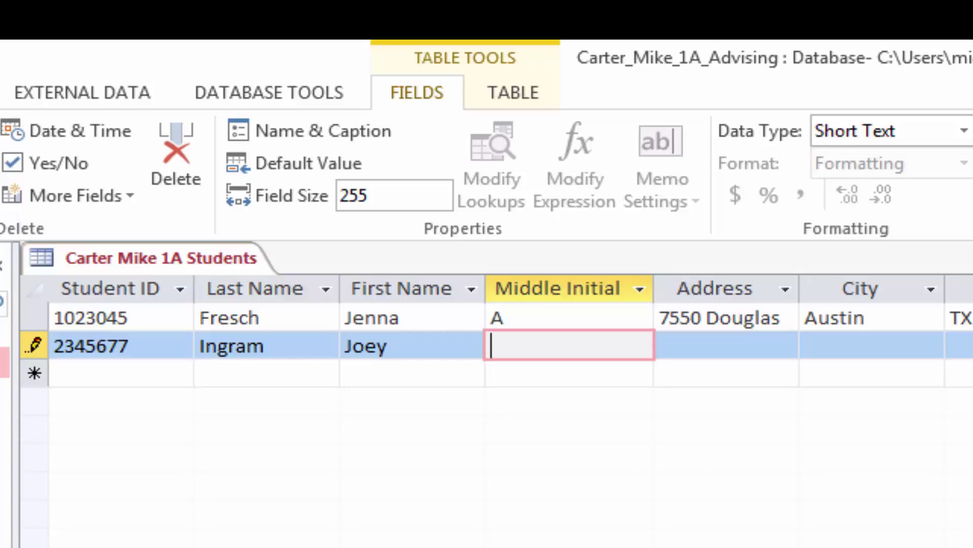
pyautogui.write('S')
pyautogui.press('Tab')
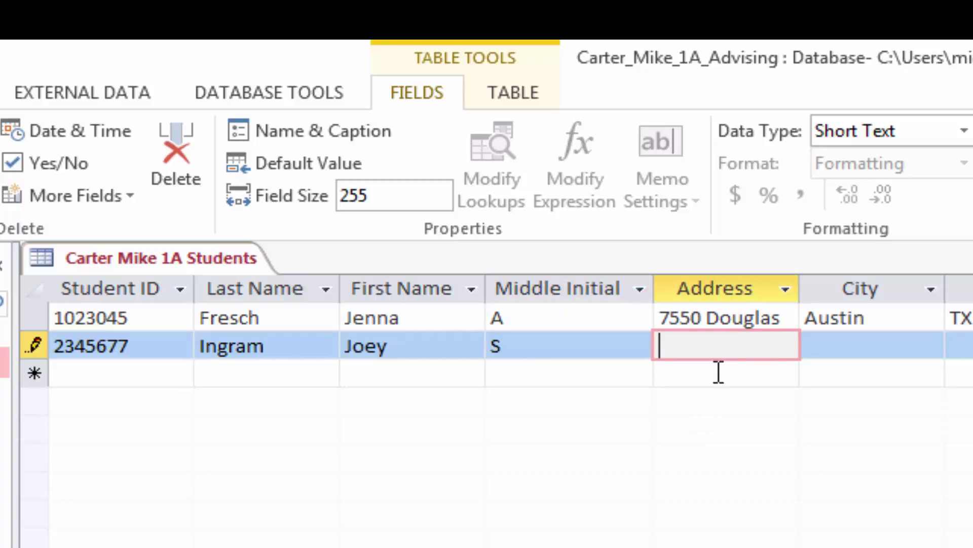
pyautogui.doubleClick(800, 297)
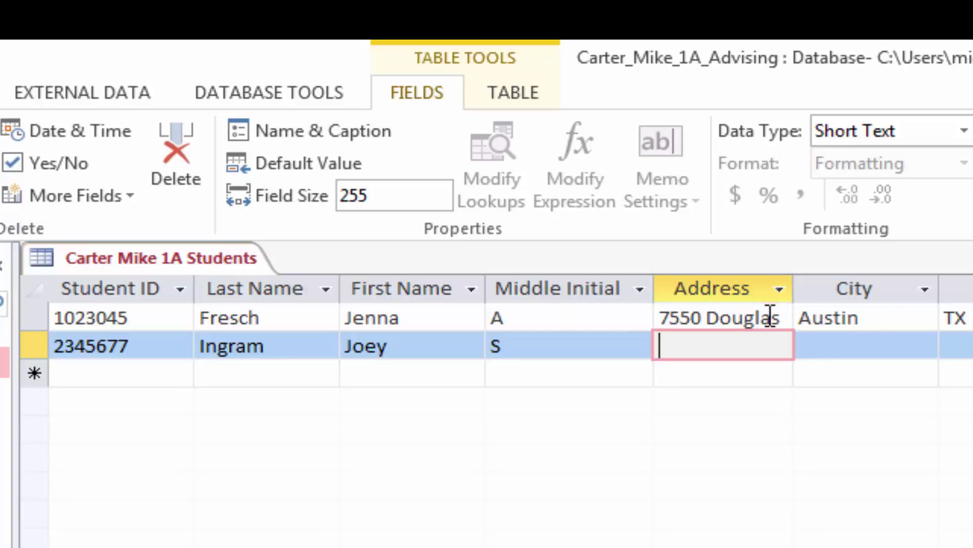
# Step: Append 'Ln' to the first student's address, refit the Address column, and begin the second student's address
pyautogui.click(783, 314)
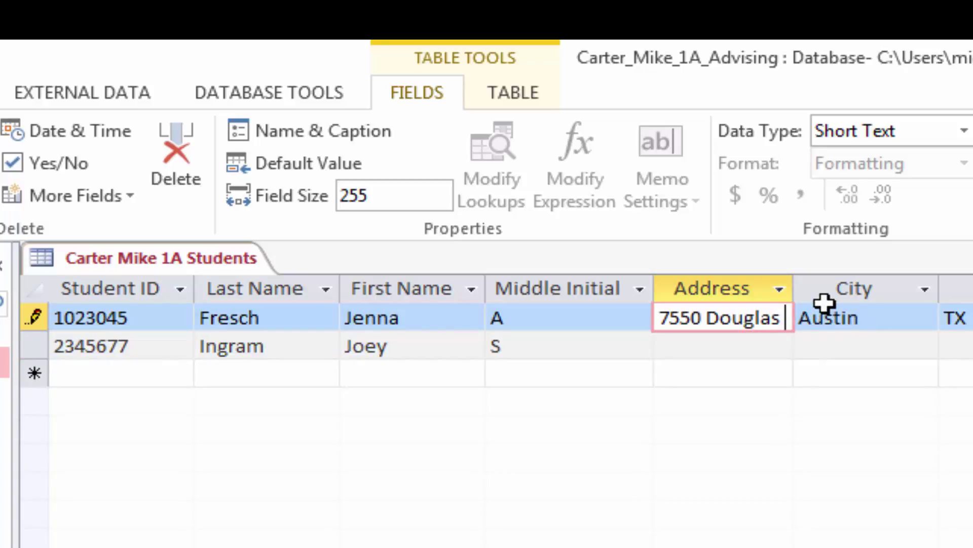
pyautogui.write('Ln')
pyautogui.press('Tab')
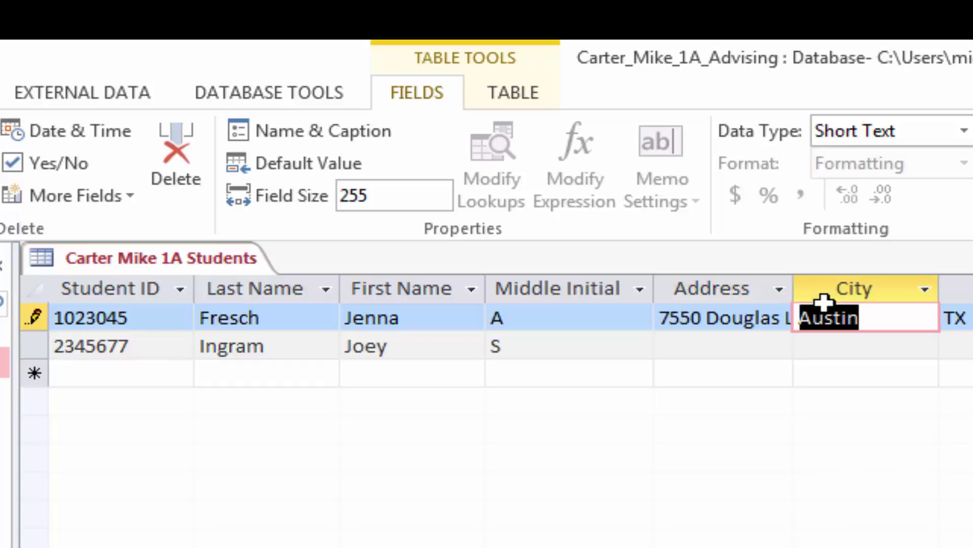
pyautogui.doubleClick(795, 295)
pyautogui.click(780, 348)
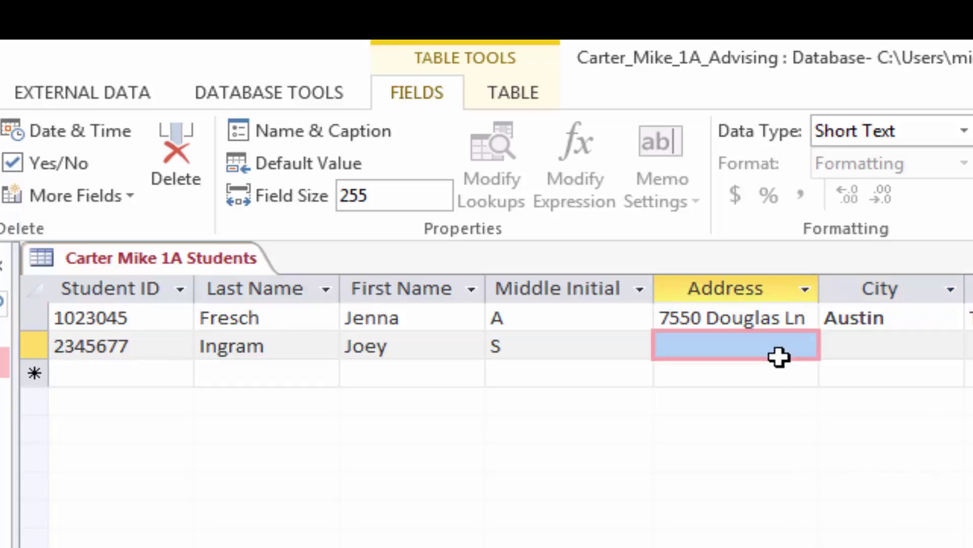
pyautogui.click(782, 346)
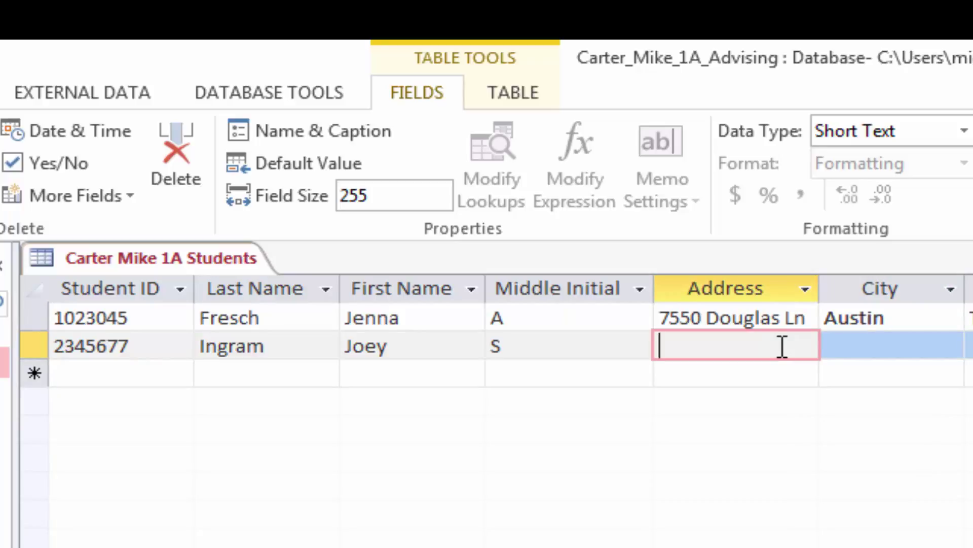
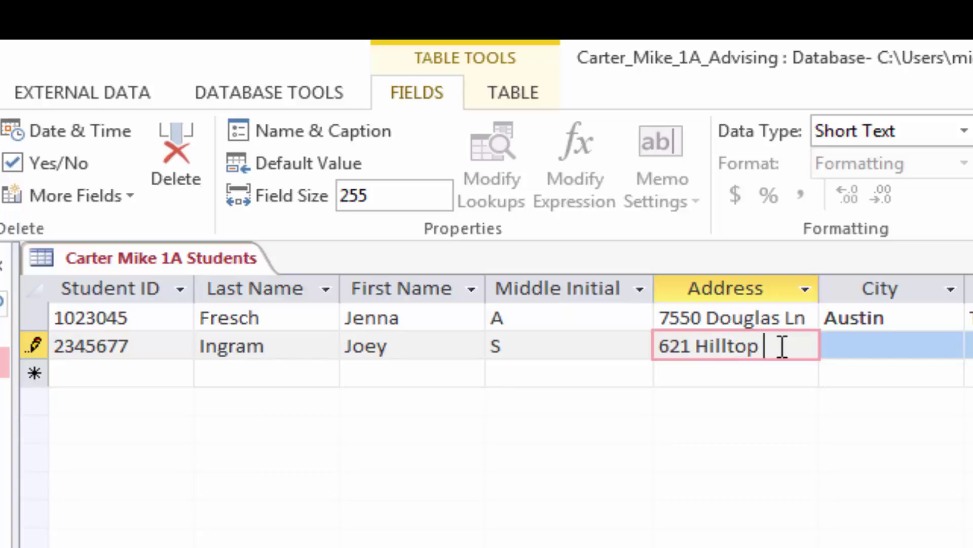
# Step: Fill the second student's City, State, Postal Code and Phone cells in turn
pyautogui.press('Tab')
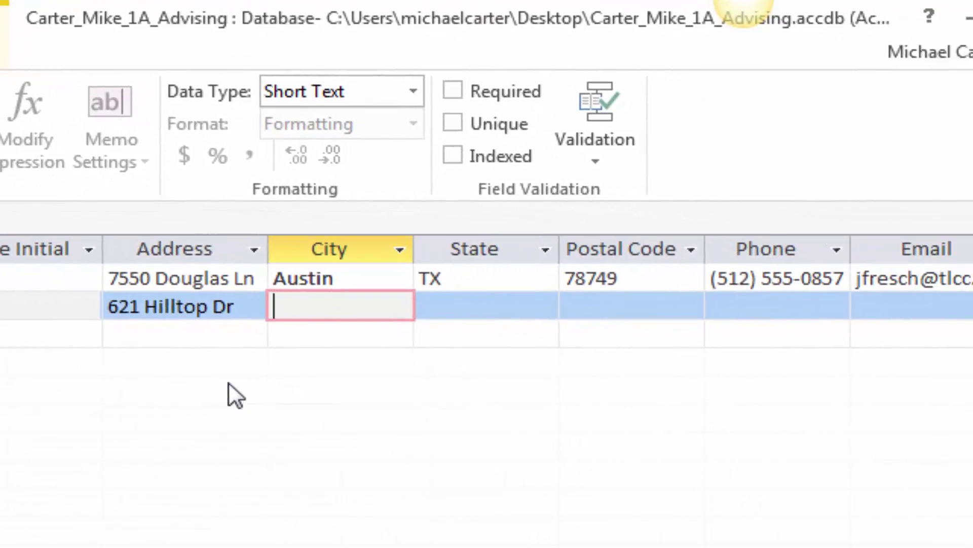
pyautogui.write('Leander')
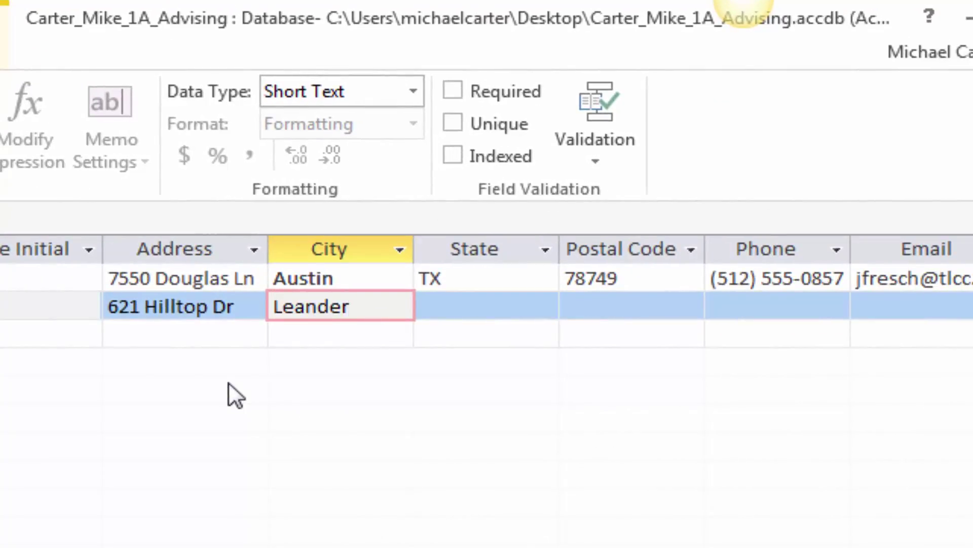
pyautogui.press('Tab')
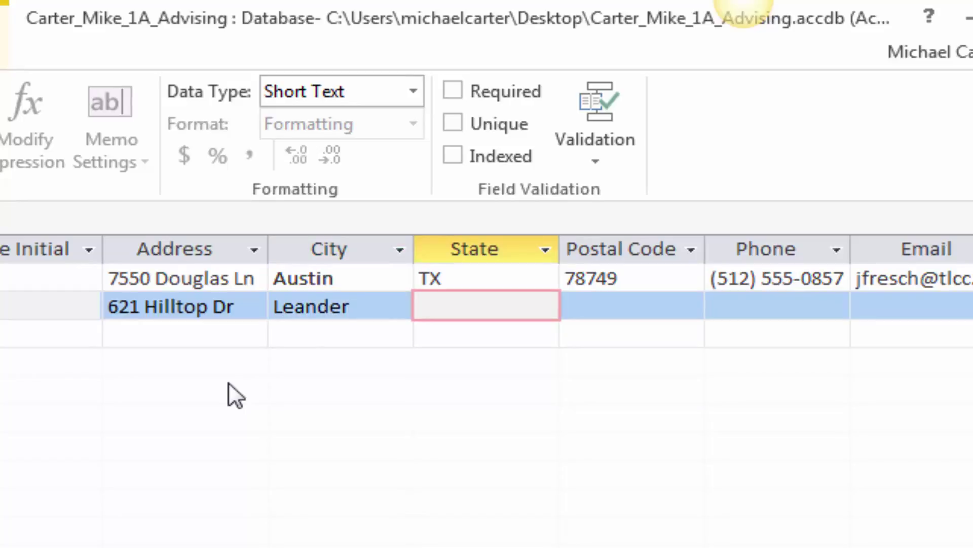
pyautogui.write('TX')
pyautogui.press('Tab')
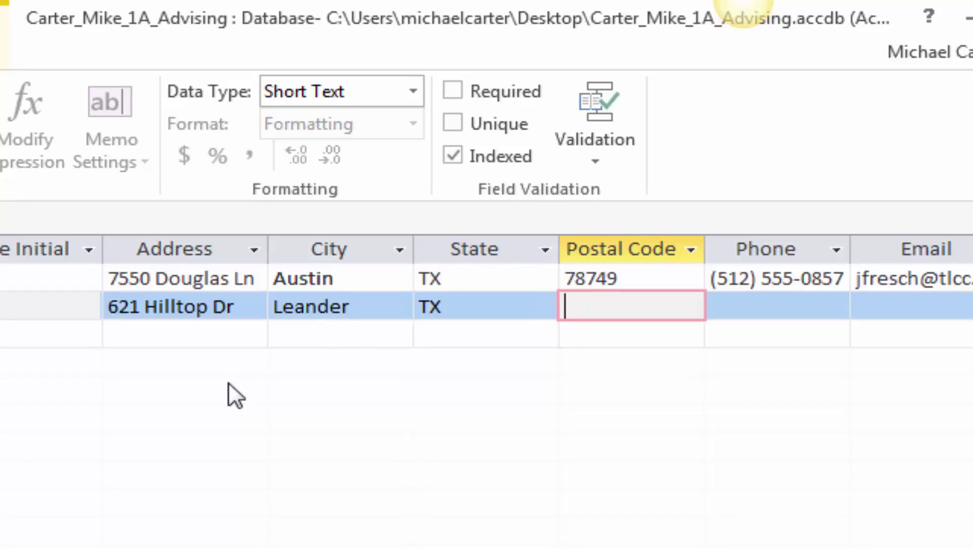
pyautogui.write('78610')
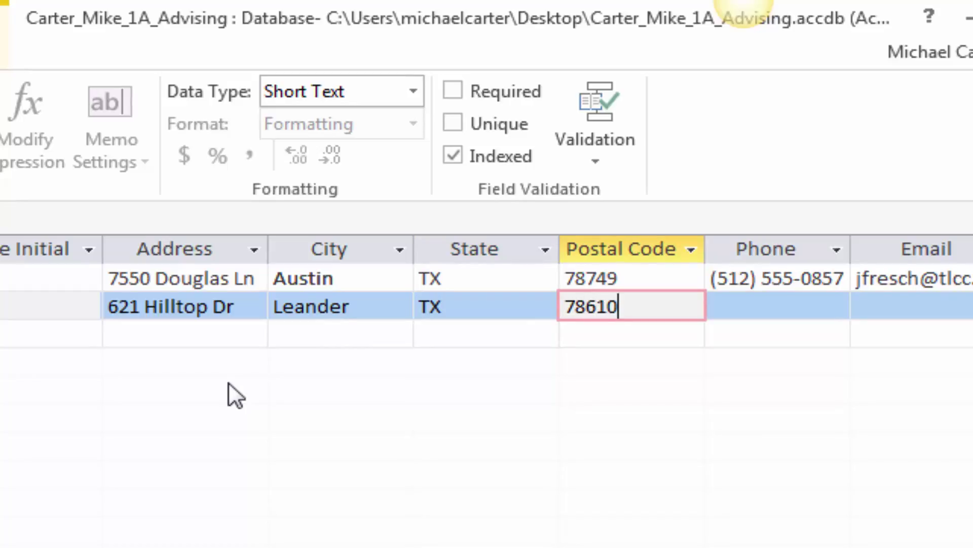
pyautogui.press('Tab')
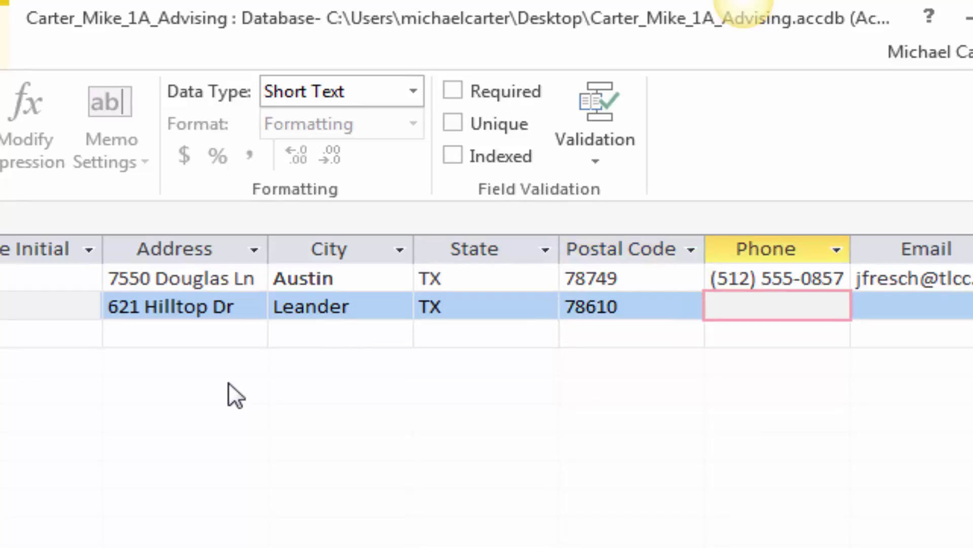
pyautogui.write('(512')
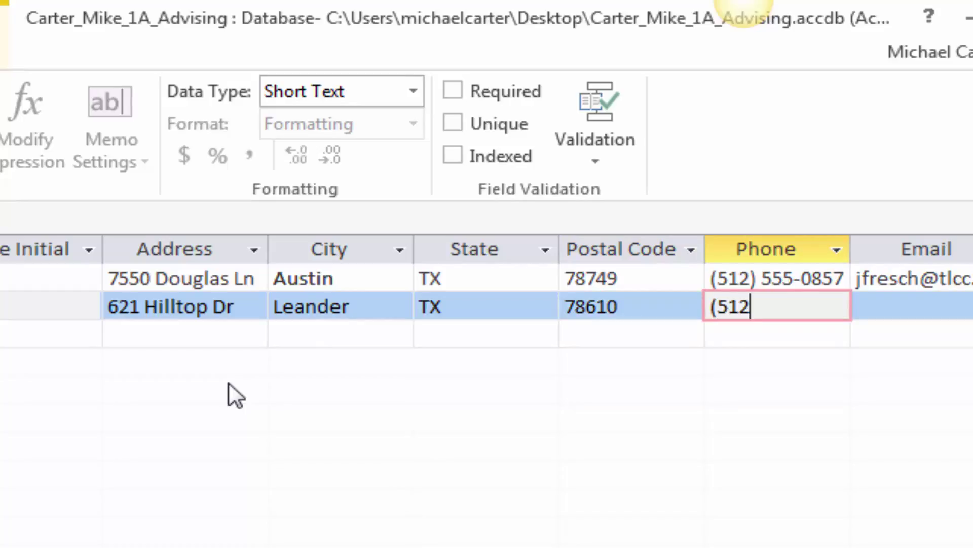
pyautogui.write(') 555')
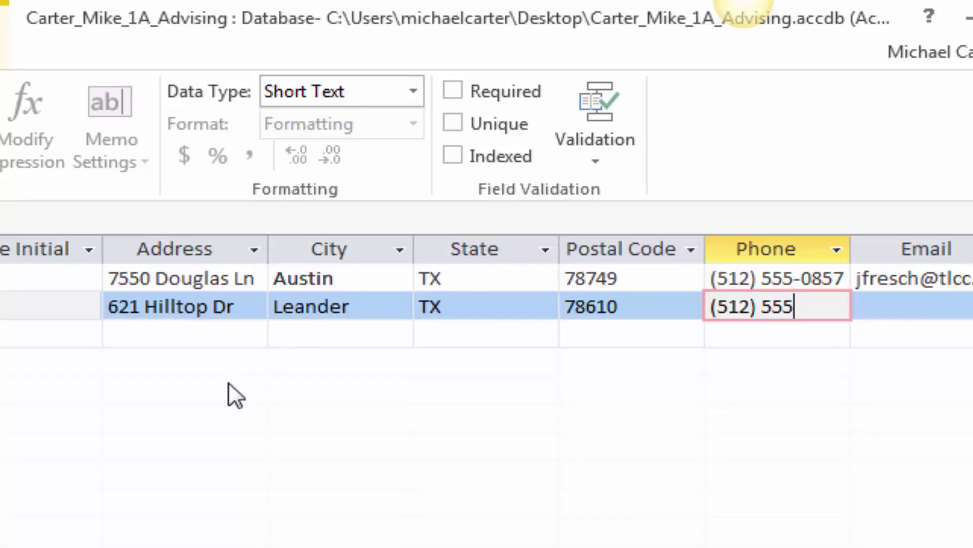
pyautogui.write('-0717')
pyautogui.press('Tab')
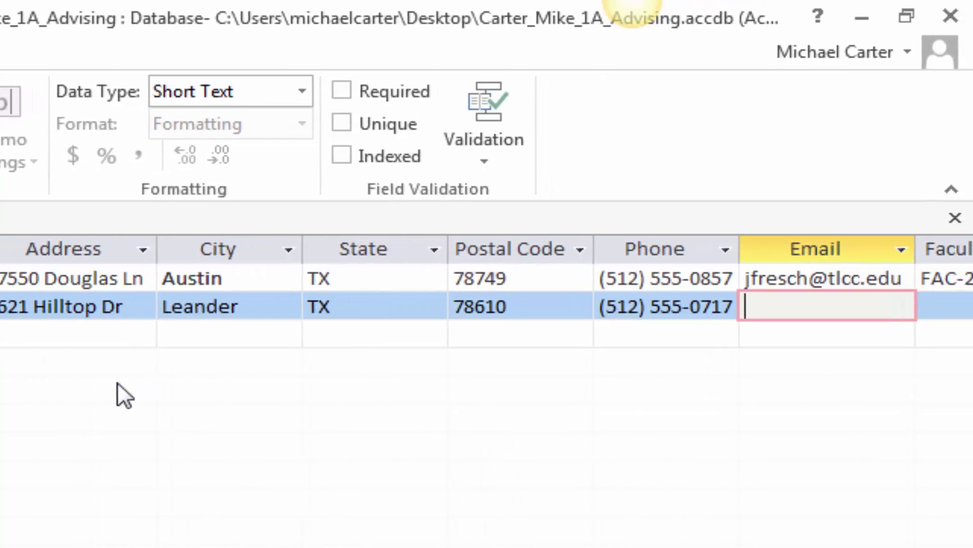
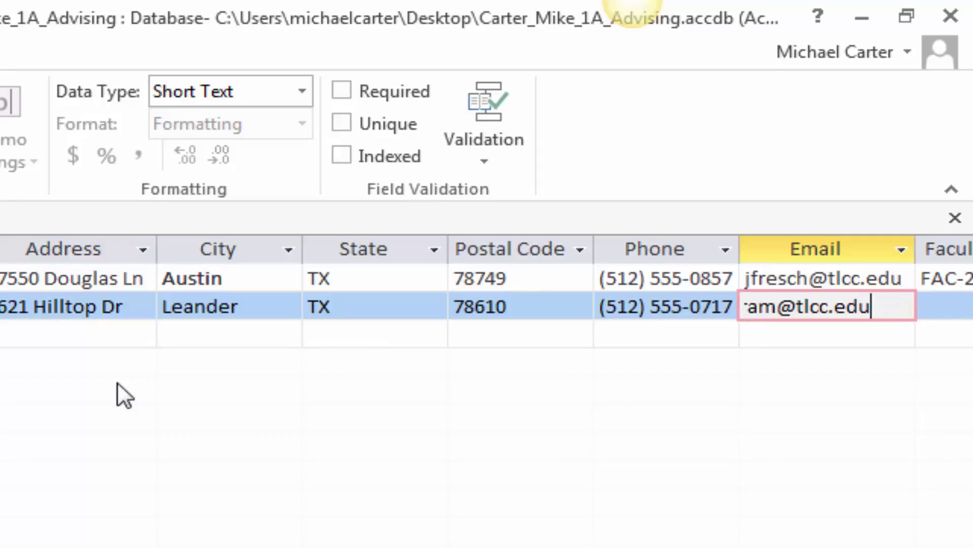
# Step: Enter the second student's e-mail address and best-fit the Email column to it
pyautogui.doubleClick(918, 244)
pyautogui.click(927, 308)
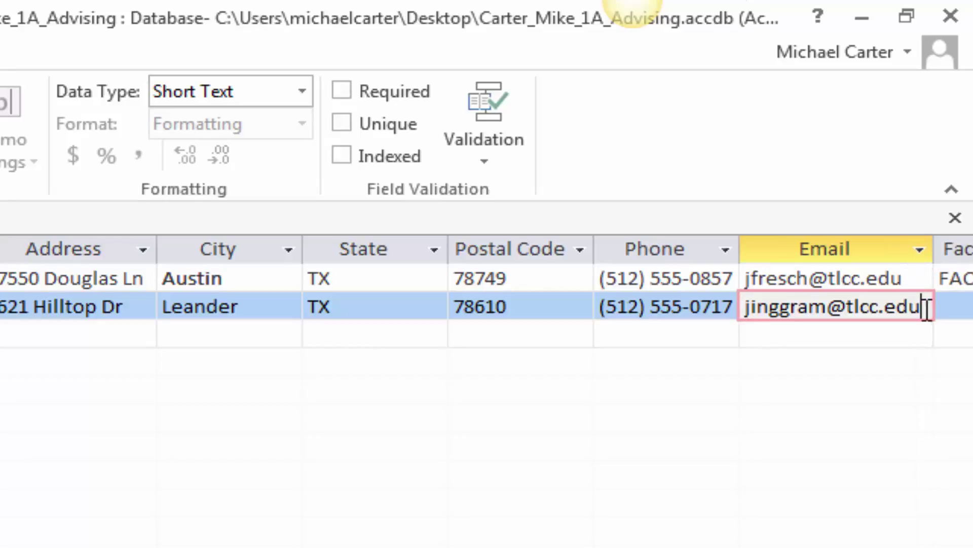
# Step: Enter faculty advisor ID FAC-2377 and amount owed 378.5 to save the record
pyautogui.press('Tab')
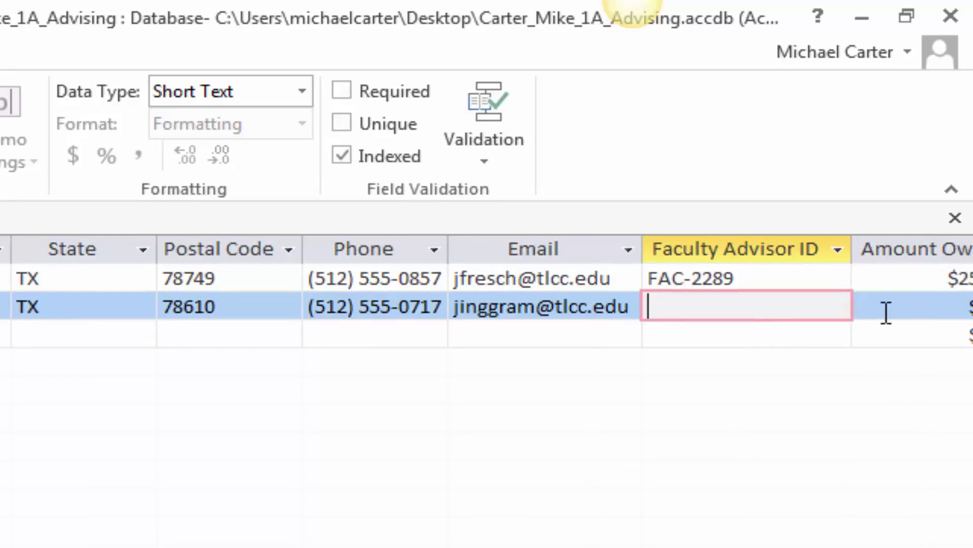
pyautogui.write('FAC-2377')
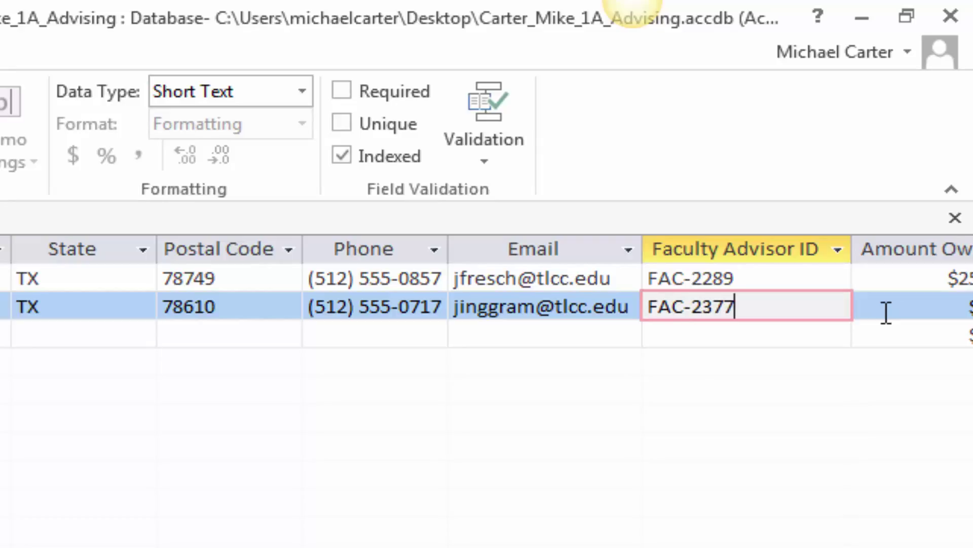
pyautogui.press('Tab')
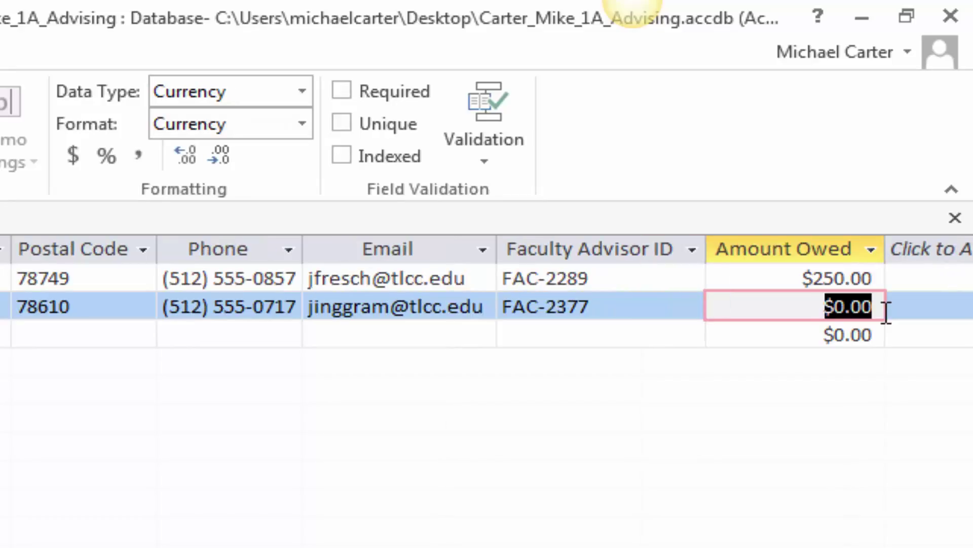
pyautogui.write('3')
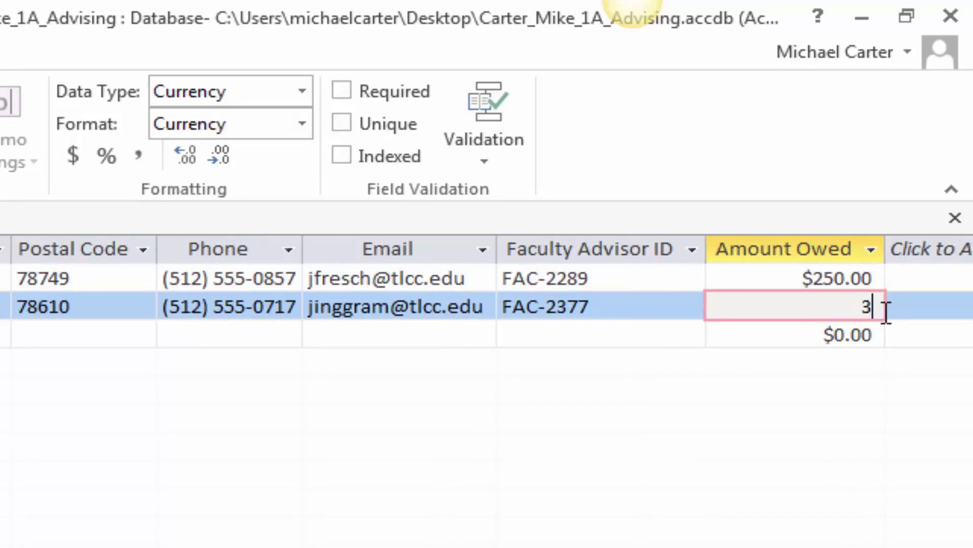
pyautogui.write('78.5')
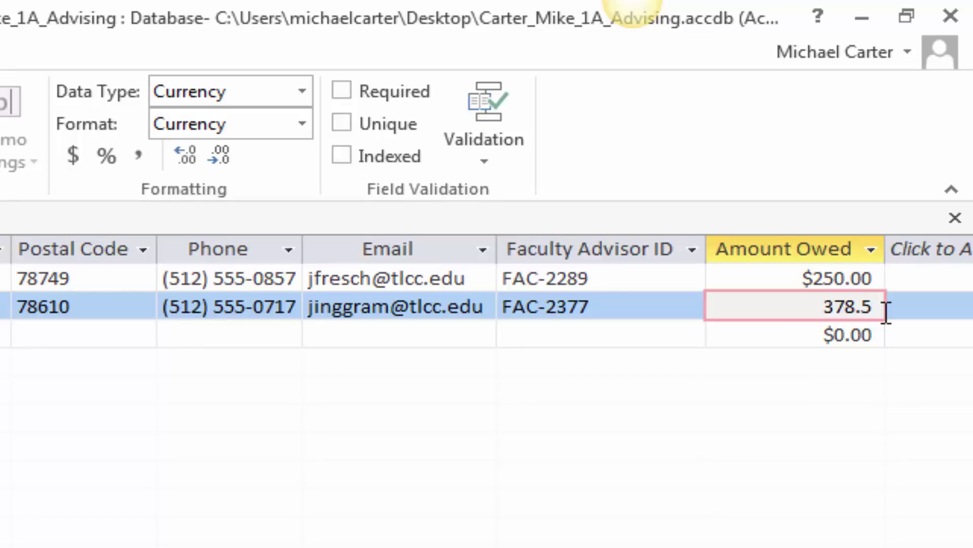
pyautogui.press('Tab')
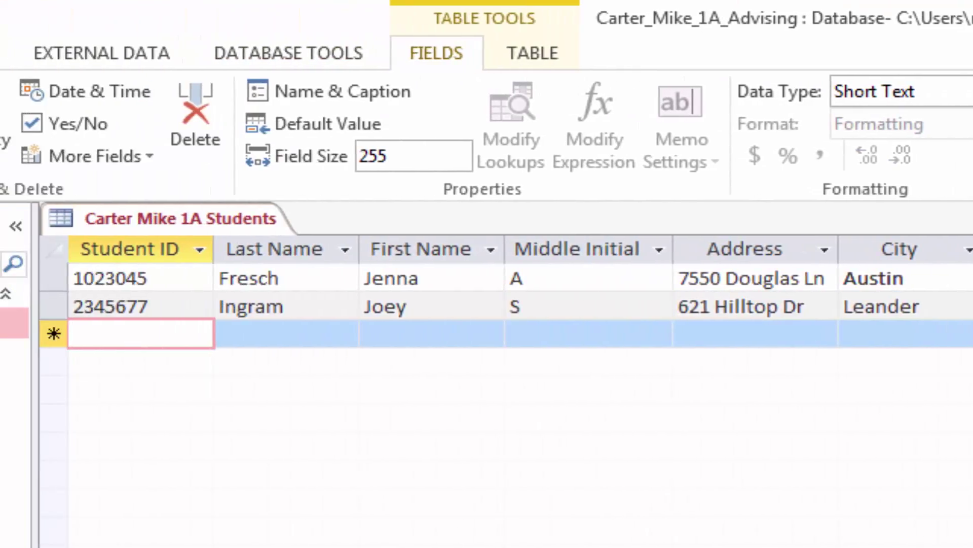
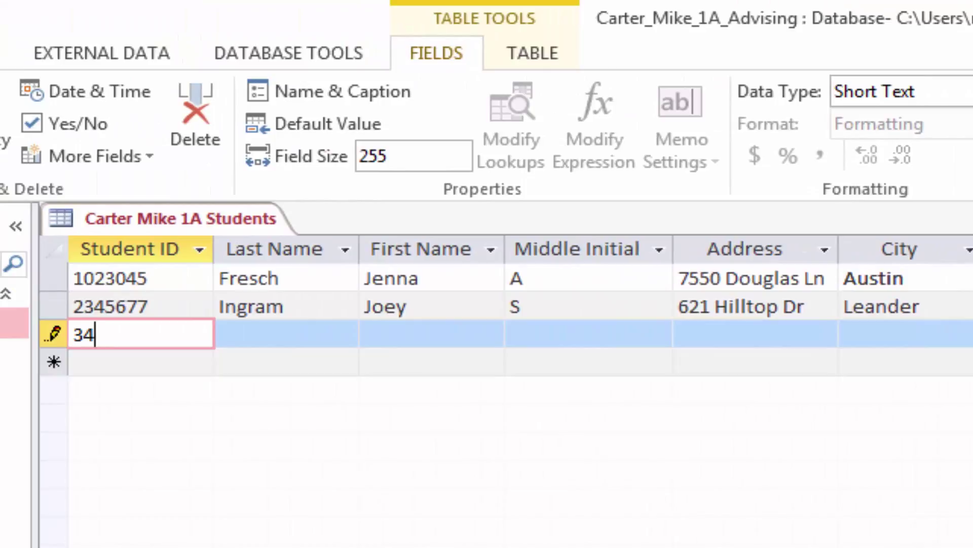
# Step: Enter the third student's ID, last name, first name, middle initial and street address
pyautogui.press('Tab')
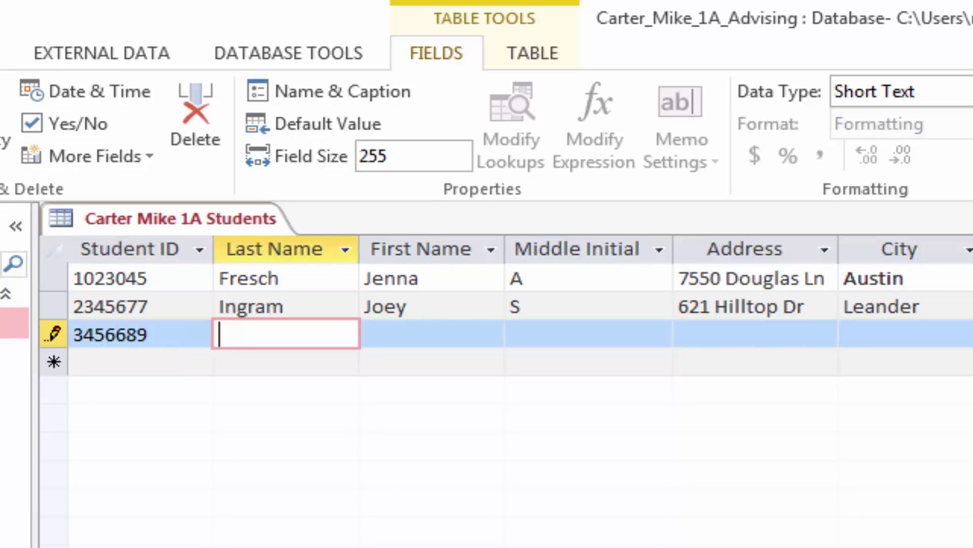
pyautogui.press('Tab')
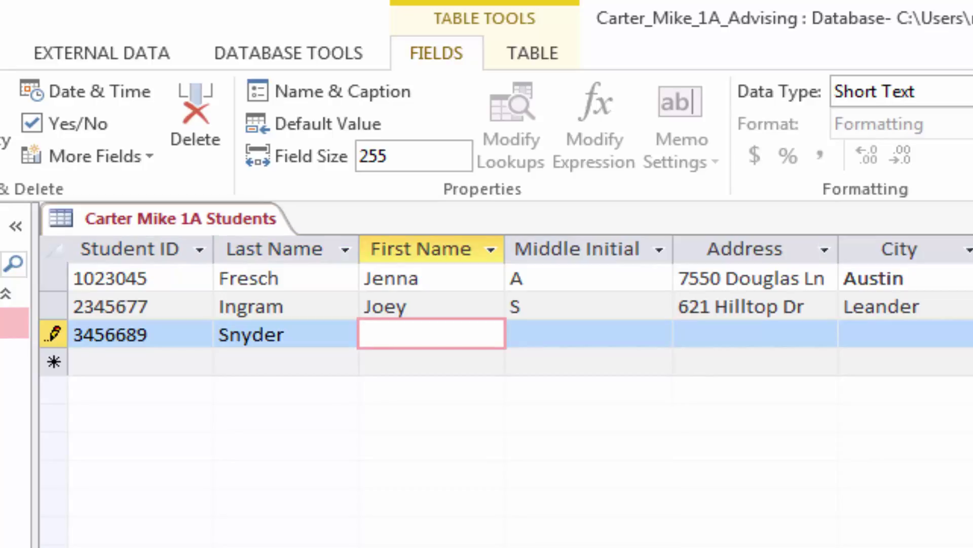
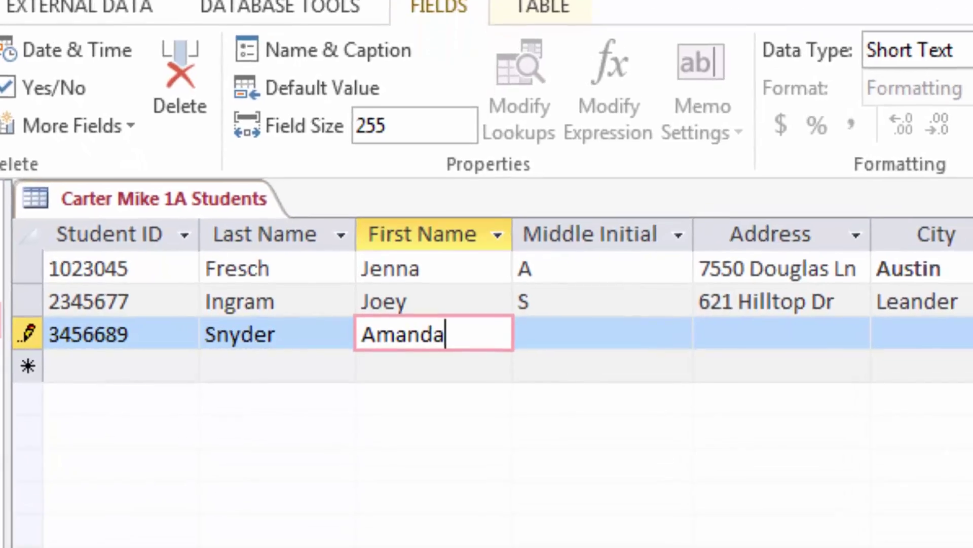
pyautogui.press('Tab')
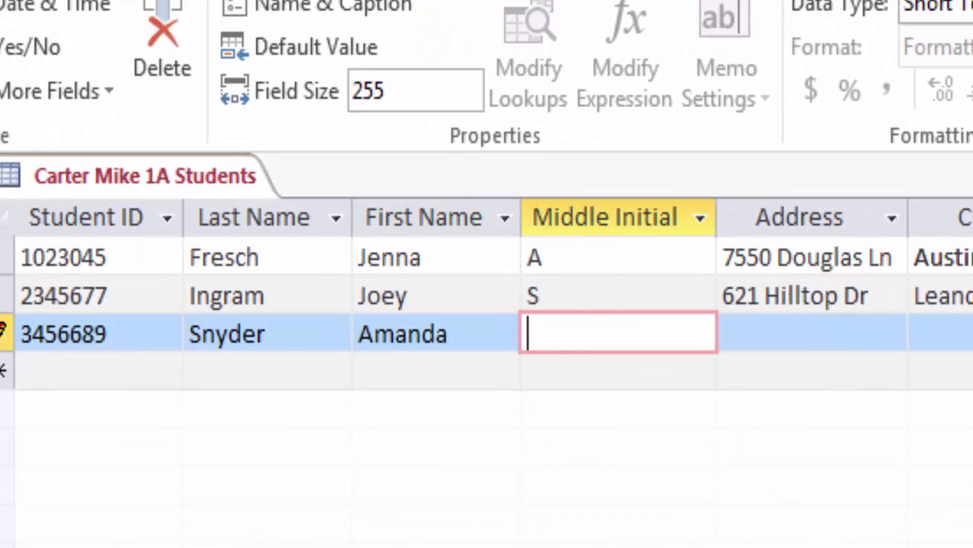
pyautogui.write('J')
pyautogui.press('Tab')
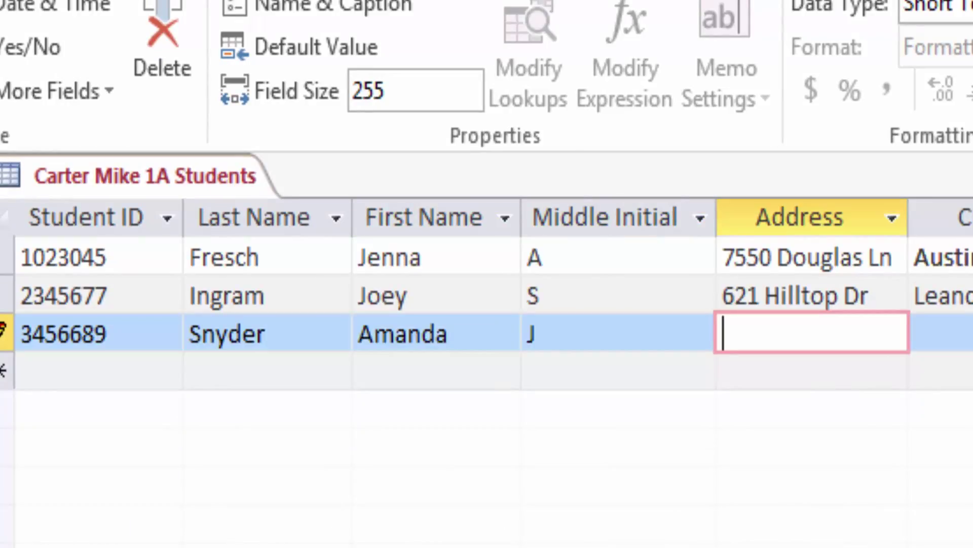
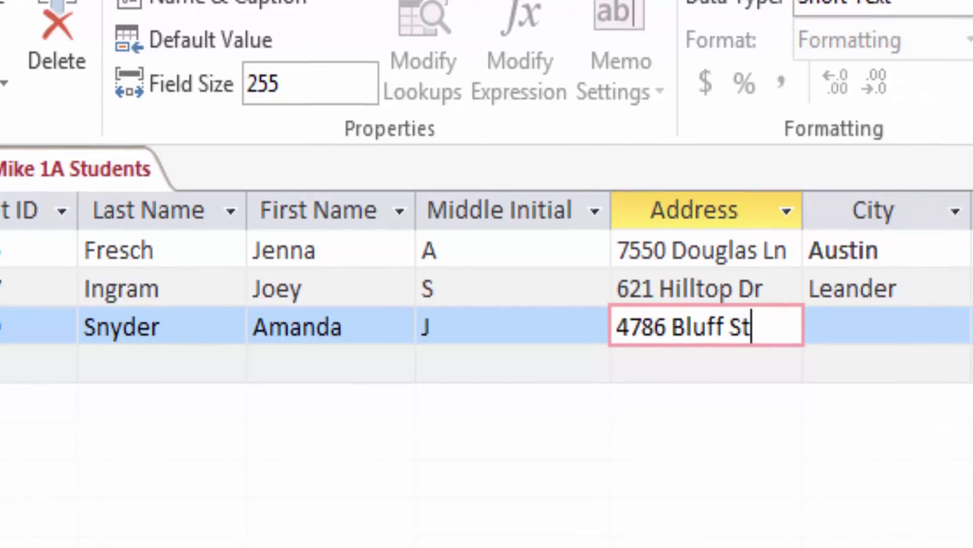
# Step: Fill in the third student's city, state and postal code
pyautogui.press('Tab')
pyautogui.write('Buda')
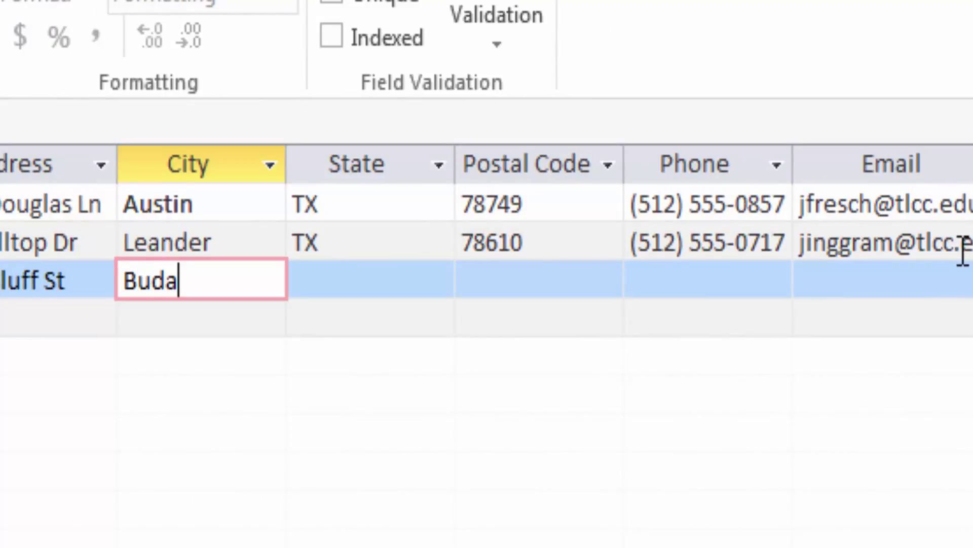
pyautogui.press('Tab')
pyautogui.write('TX')
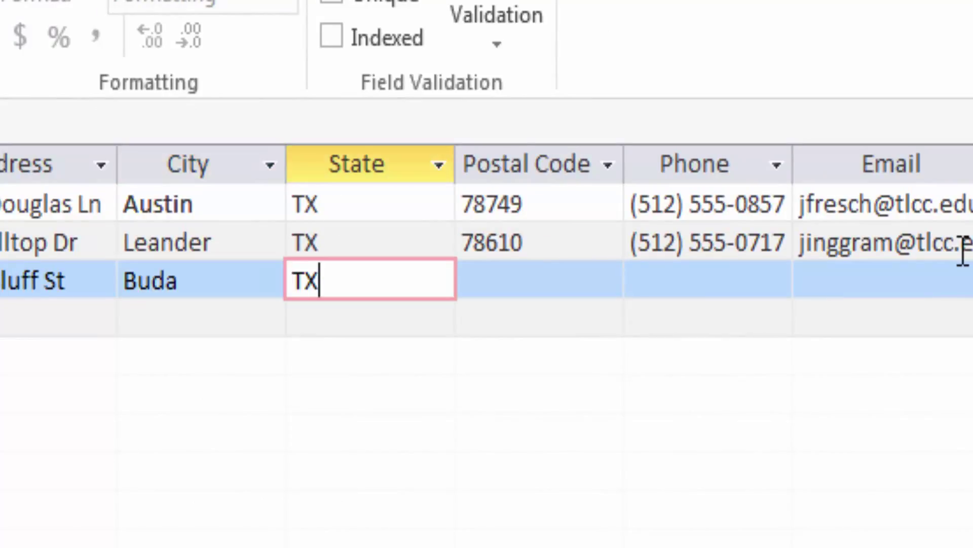
pyautogui.press('Tab')
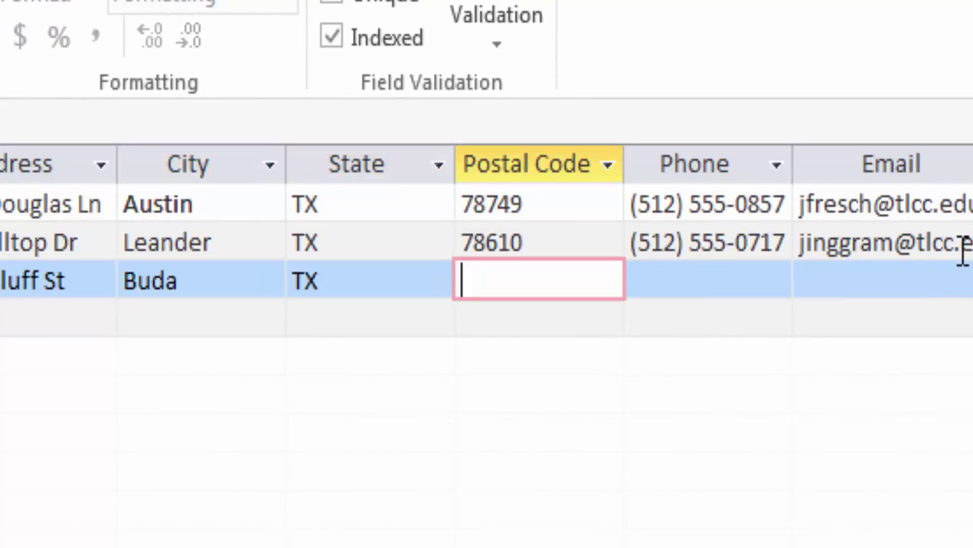
pyautogui.write('78')
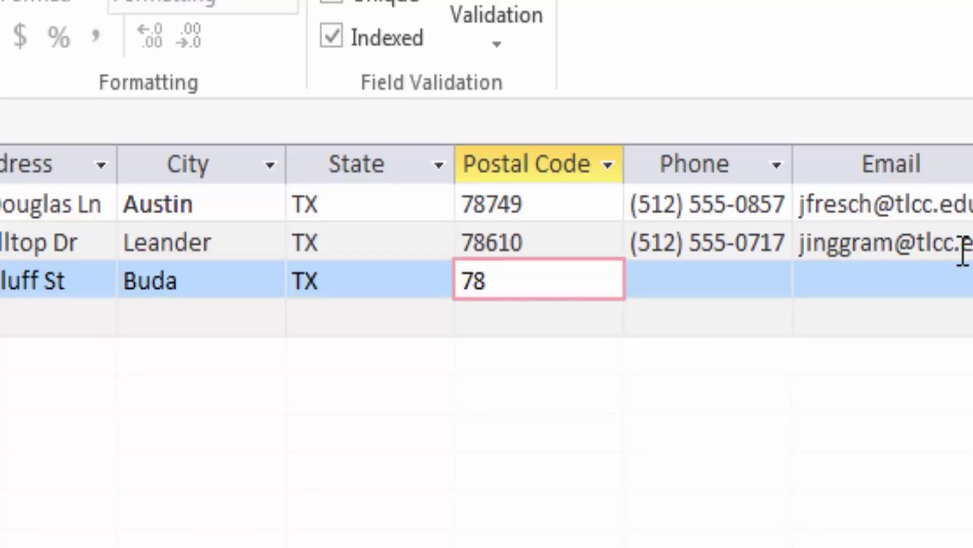
pyautogui.write('610')
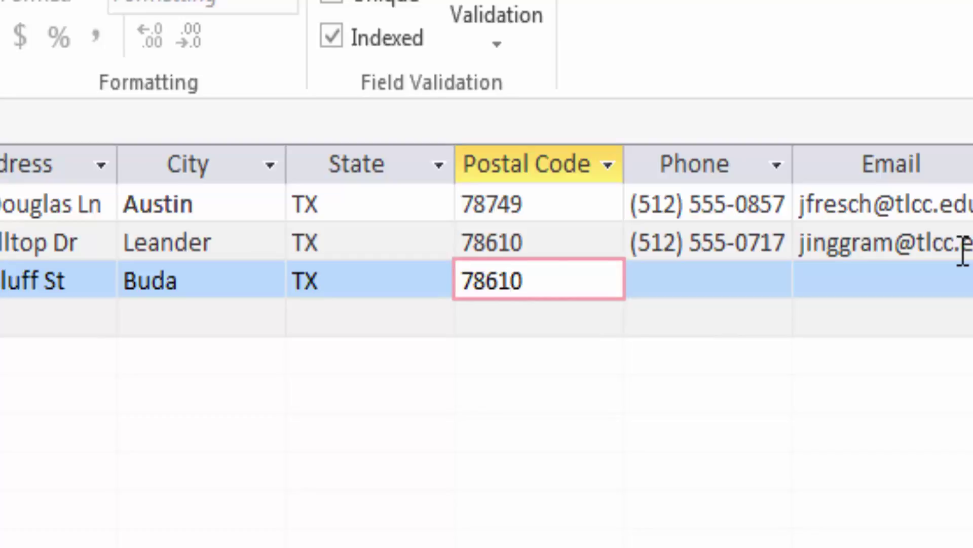
# Step: Add the phone, e-mail and advisor ID FAC-9005, leaving Amount Owed at $0.00
pyautogui.press('Tab')
pyautogui.write('(')
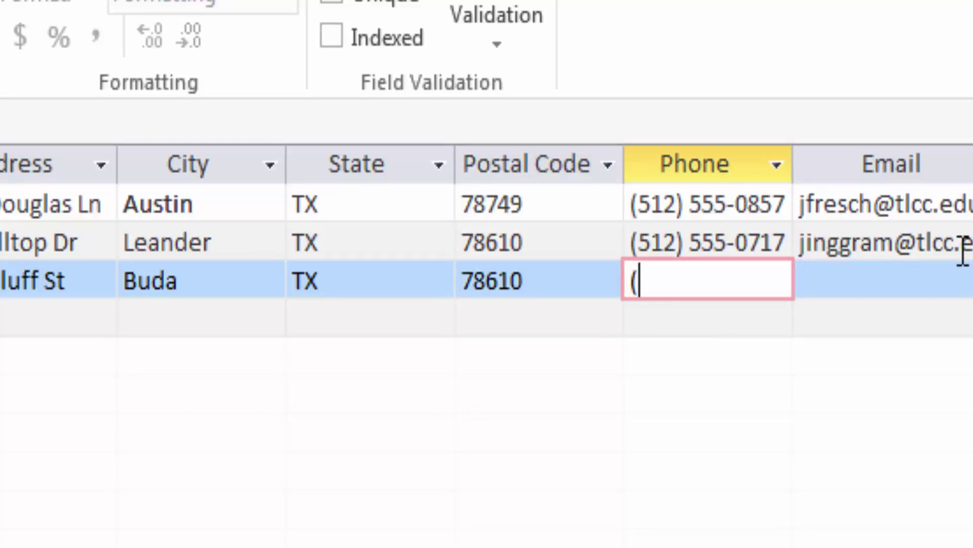
pyautogui.write('51')
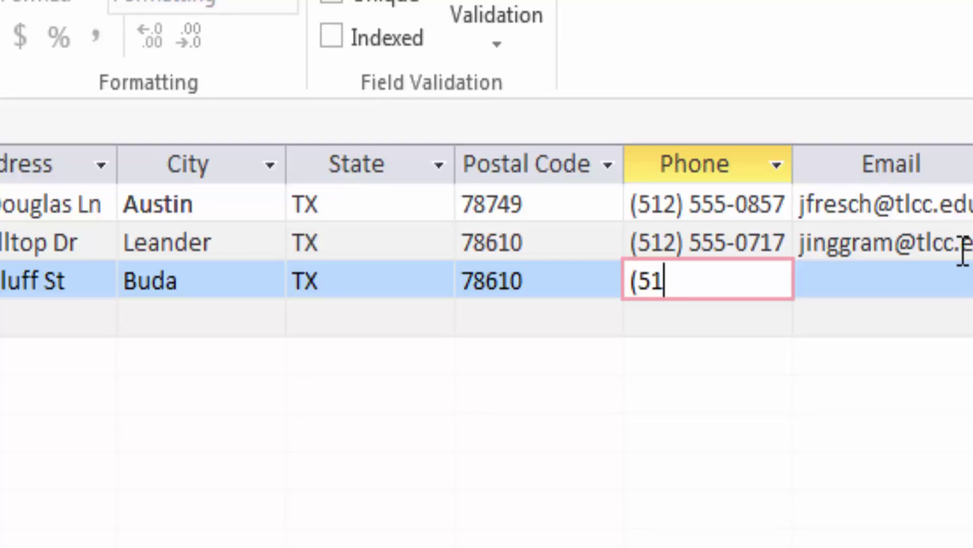
pyautogui.write('2)-')
pyautogui.press('BackSpace')
pyautogui.write('555-')
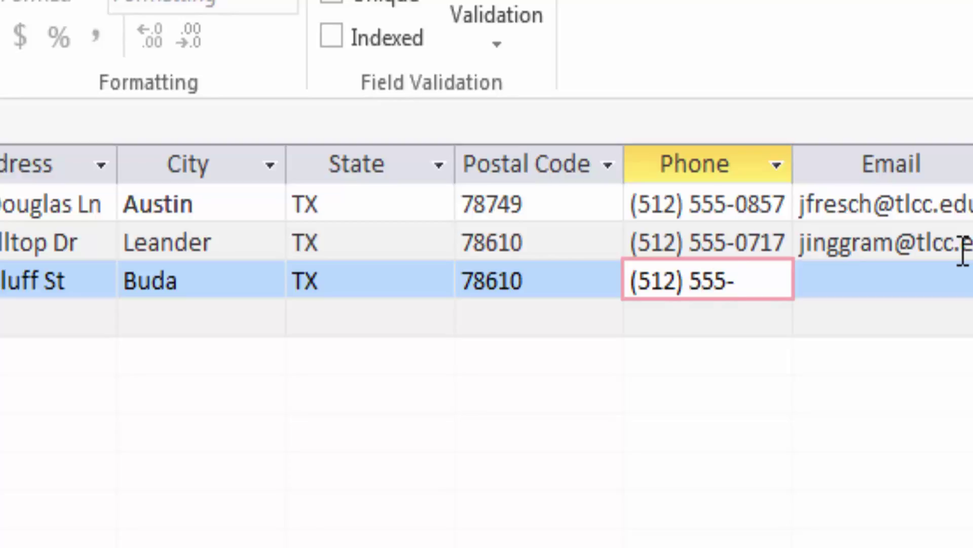
pyautogui.write('9120')
pyautogui.press('Tab')
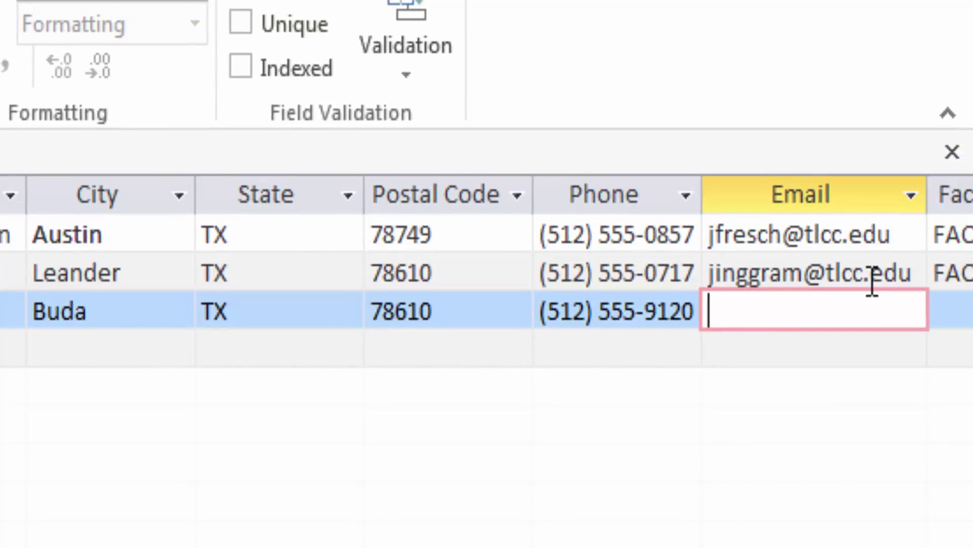
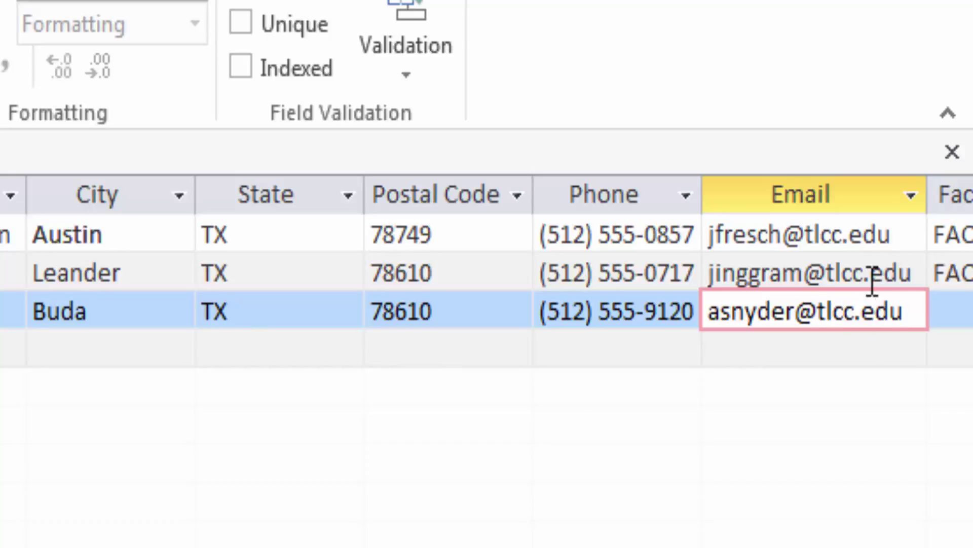
pyautogui.press('Tab')
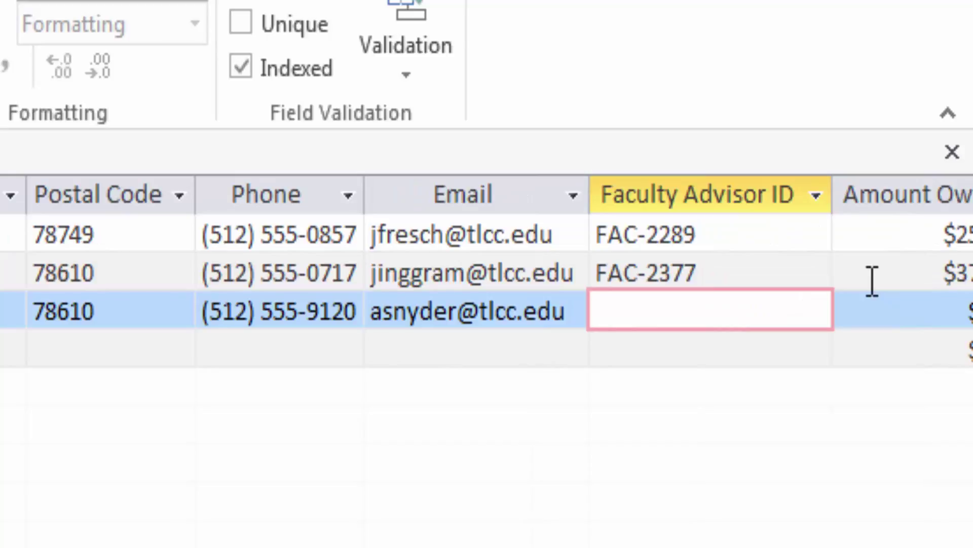
pyautogui.write('FAC')
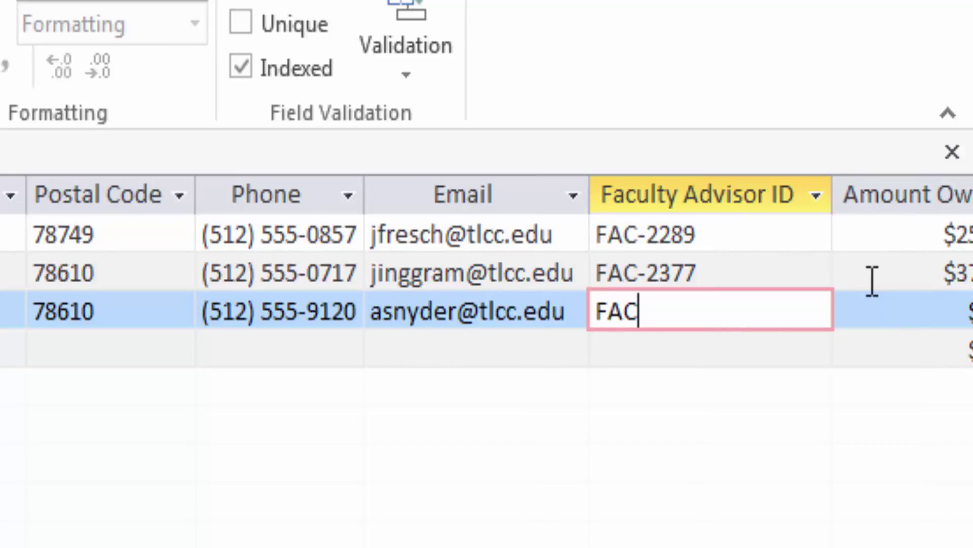
pyautogui.write('-9005')
pyautogui.press('Tab')
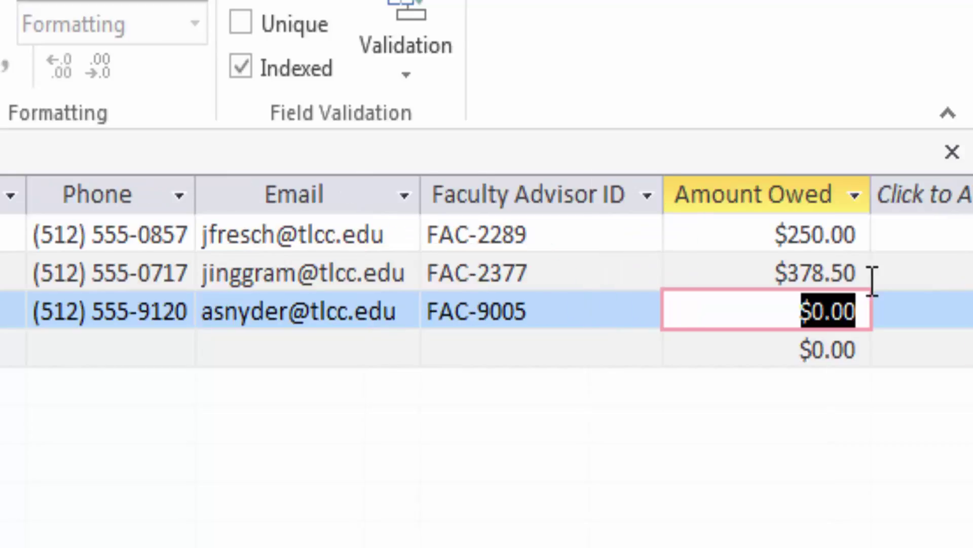
pyautogui.press('Tab')
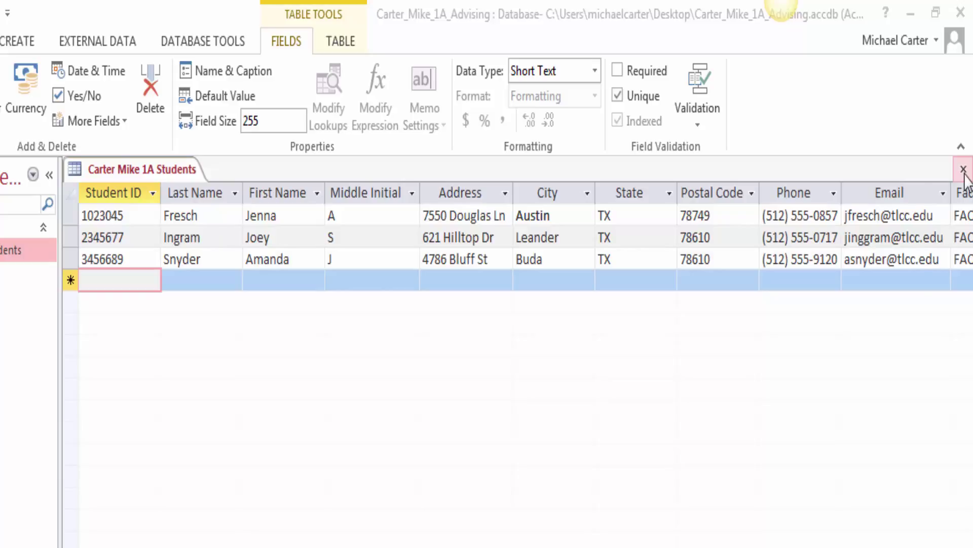
# Step: Close the Students table saving its layout, and start an Excel import from External Data
pyautogui.click(963, 169)
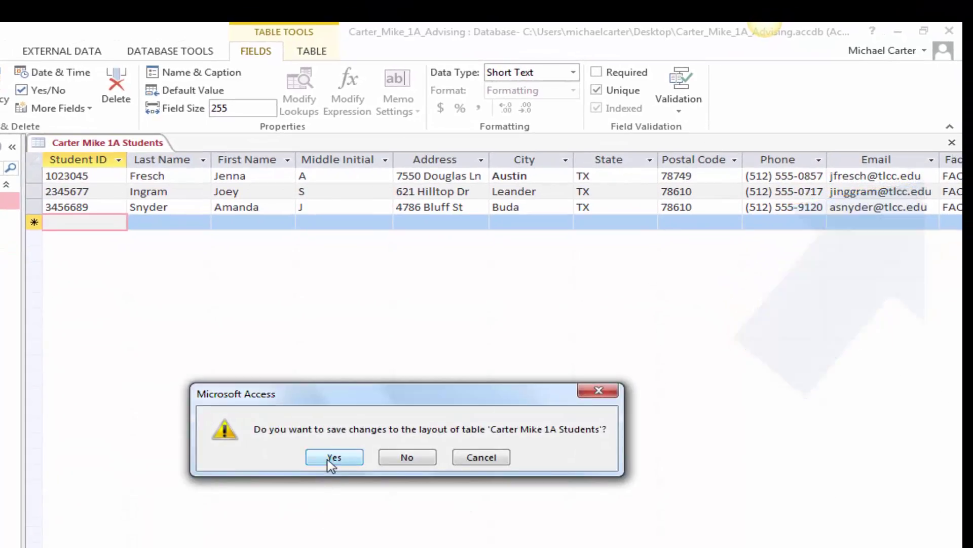
pyautogui.click(331, 458)
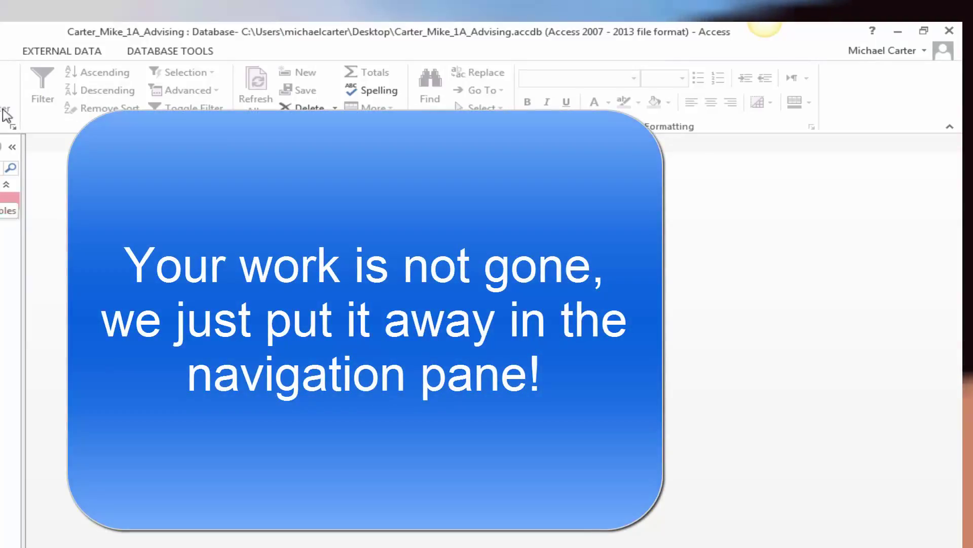
pyautogui.click(27, 53)
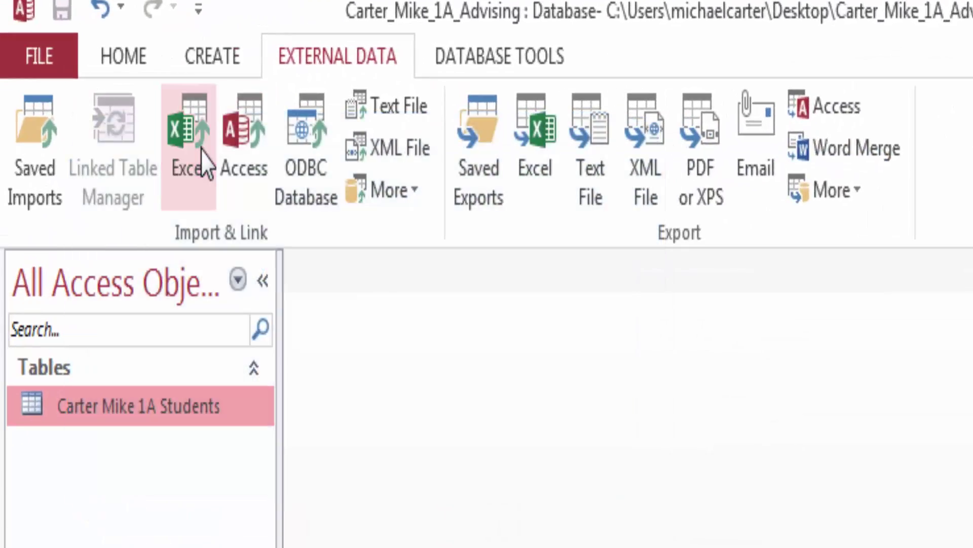
pyautogui.click(204, 161)
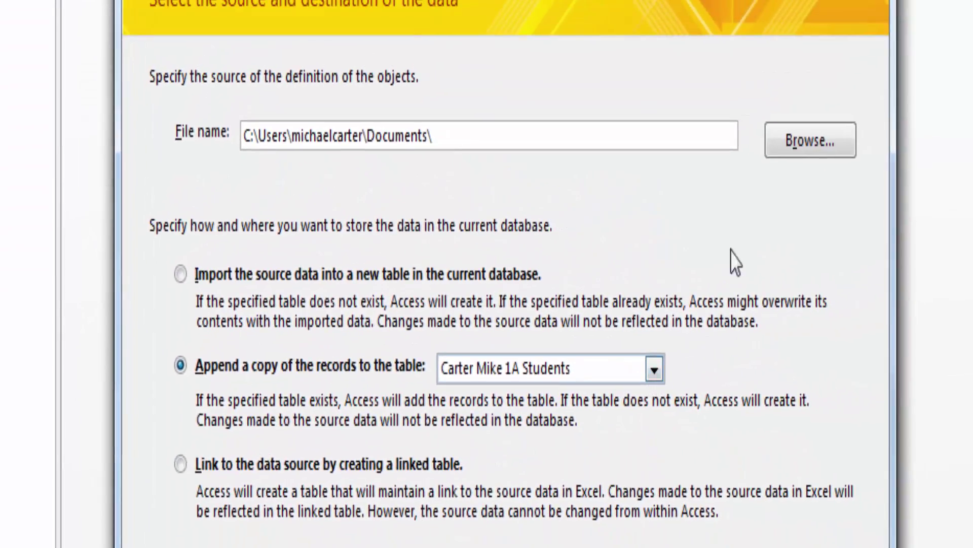
# Step: Choose a01A_Students from OAGN261 > Access > Student Data Files > a01_student_files as the source
pyautogui.click(803, 147)
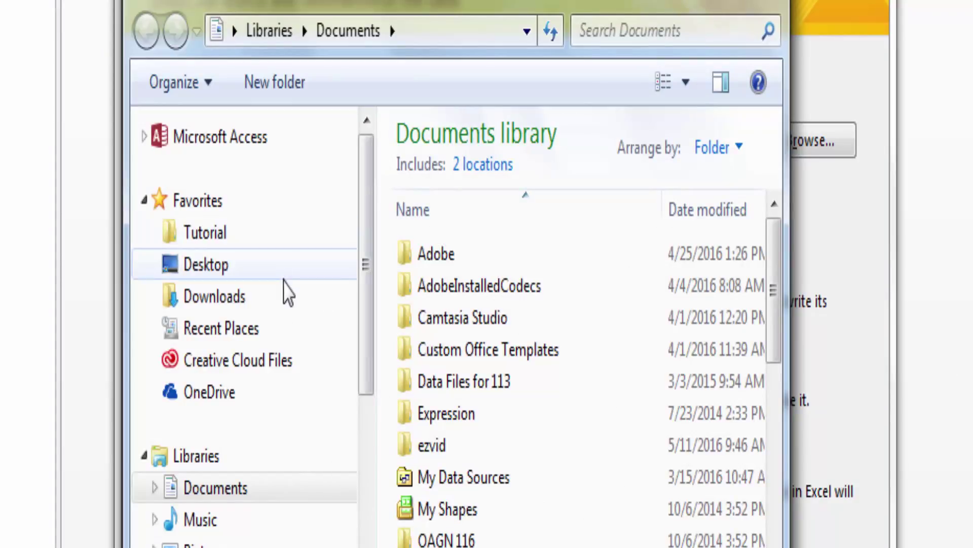
pyautogui.click(228, 273)
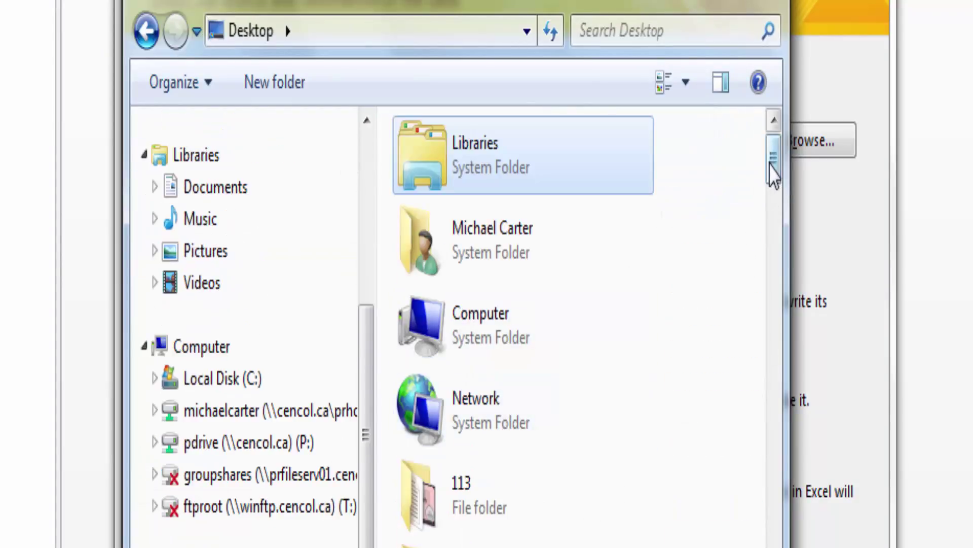
pyautogui.moveTo(771, 174); pyautogui.dragTo(777, 315)
pyautogui.scroll(-3, 558, 324)
pyautogui.doubleClick(484, 349)
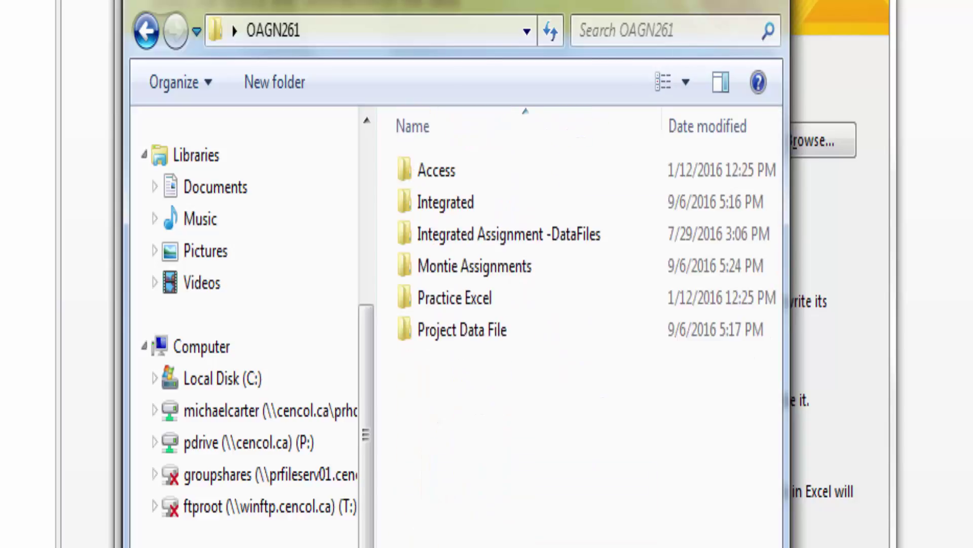
pyautogui.doubleClick(446, 170)
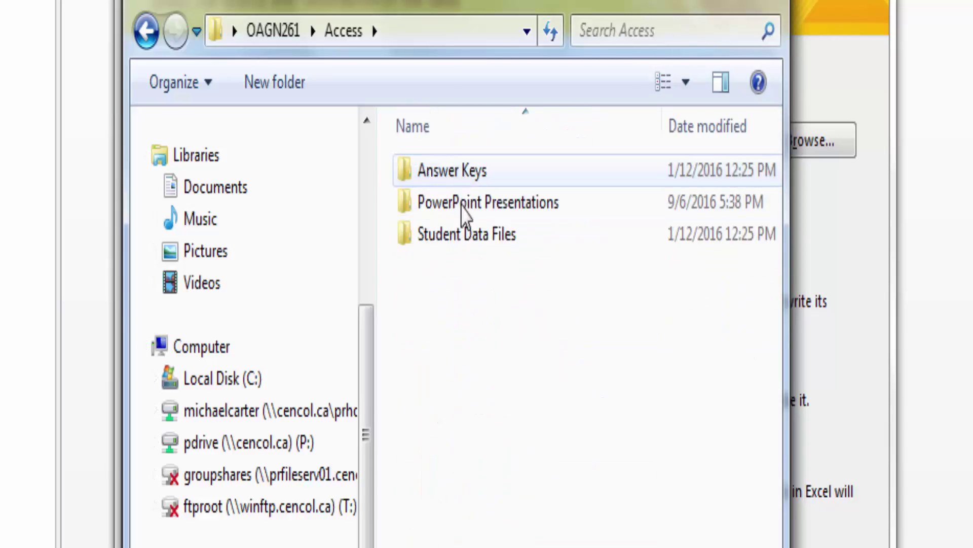
pyautogui.doubleClick(464, 236)
pyautogui.click(466, 172)
pyautogui.doubleClick(465, 173)
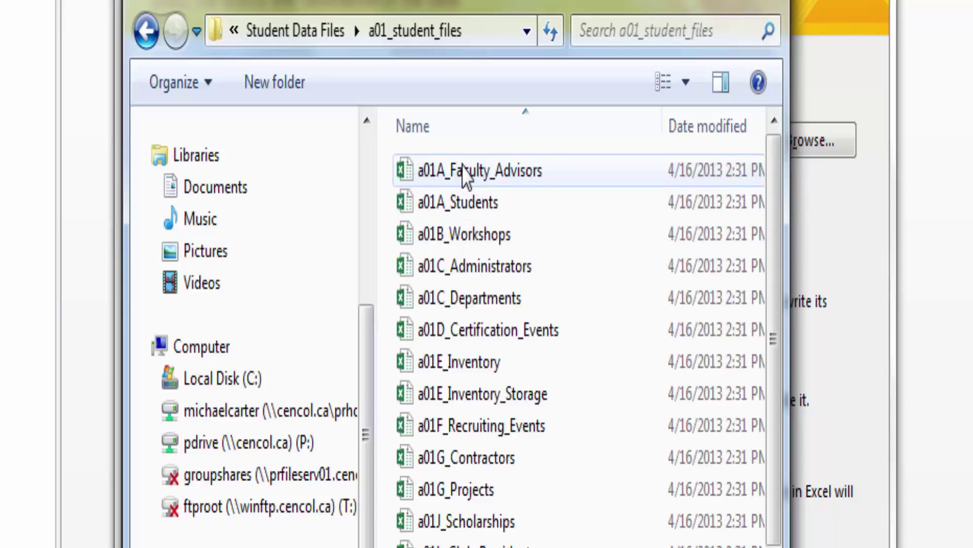
pyautogui.doubleClick(463, 210)
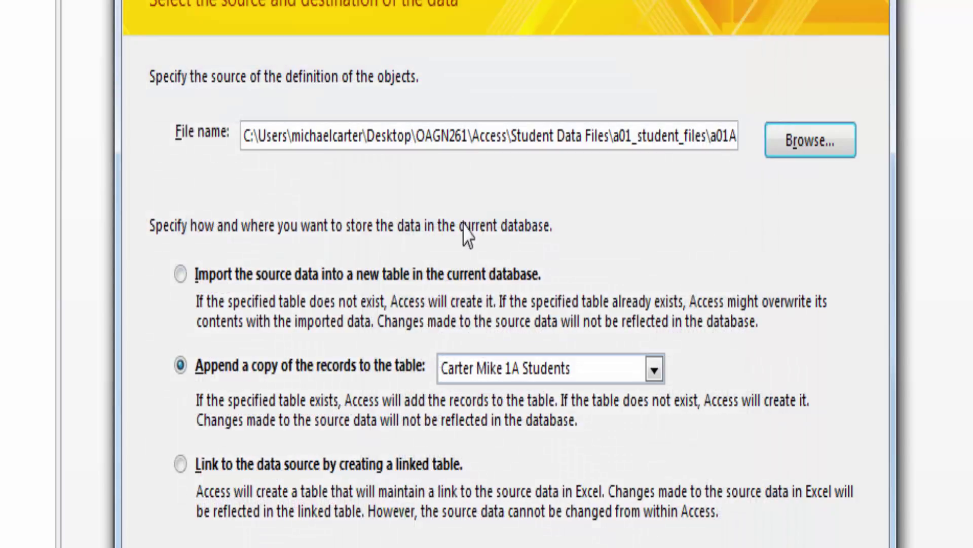
pyautogui.click(180, 275)
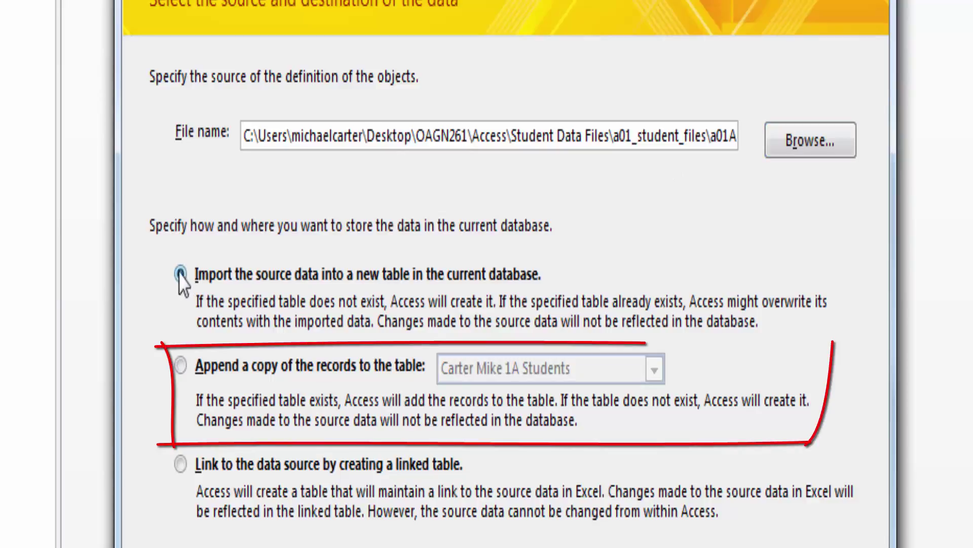
pyautogui.click(181, 365)
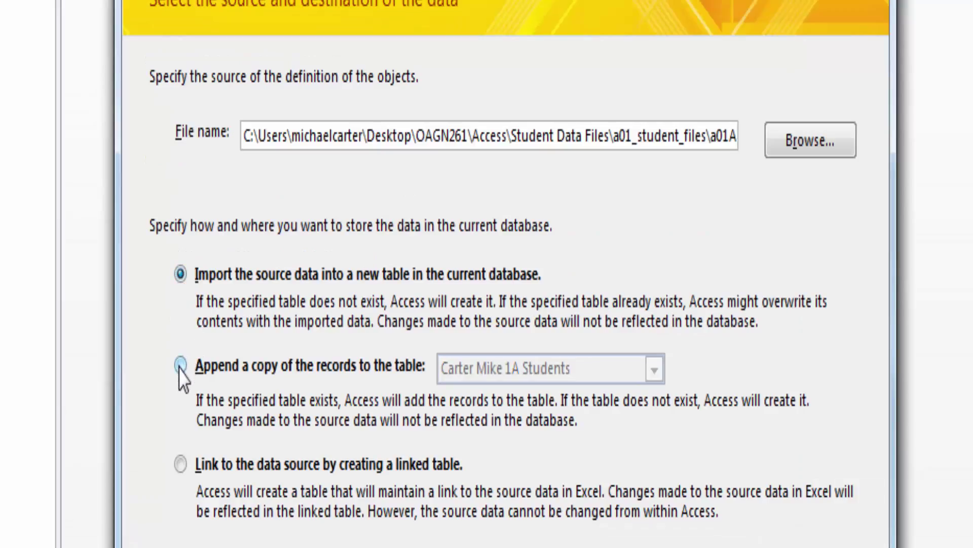
pyautogui.click(180, 365)
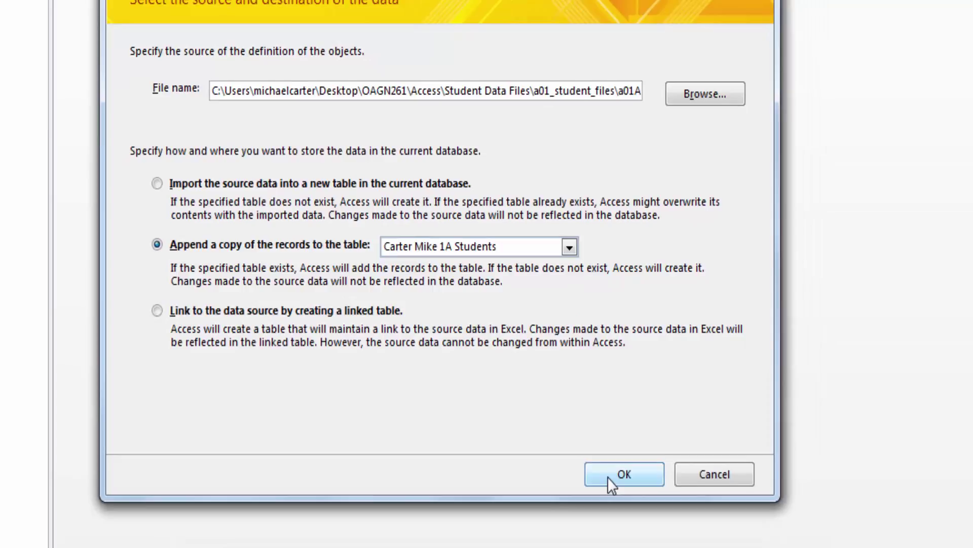
# Step: Run the Import Spreadsheet Wizard to finish and close it without saving import steps
pyautogui.click(607, 477)
pyautogui.click(632, 389)
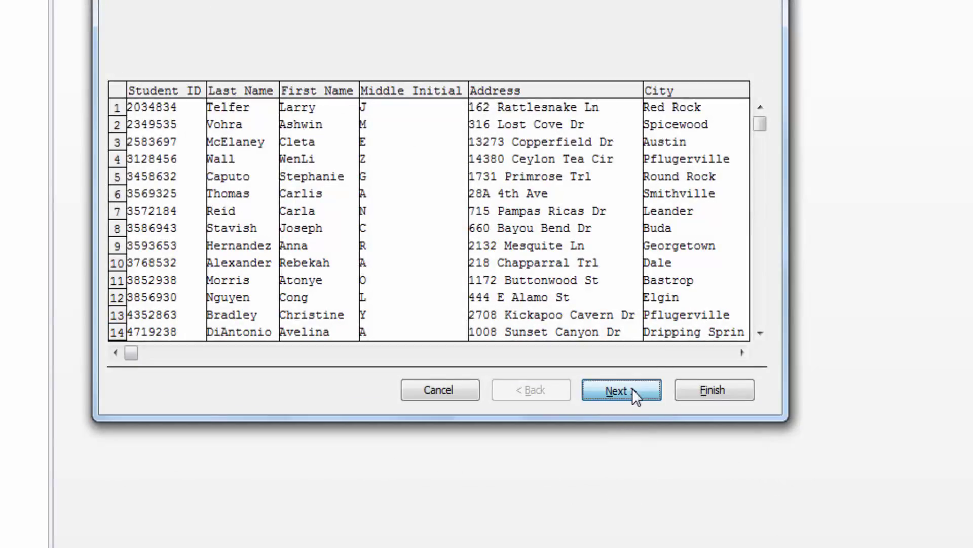
pyautogui.click(693, 389)
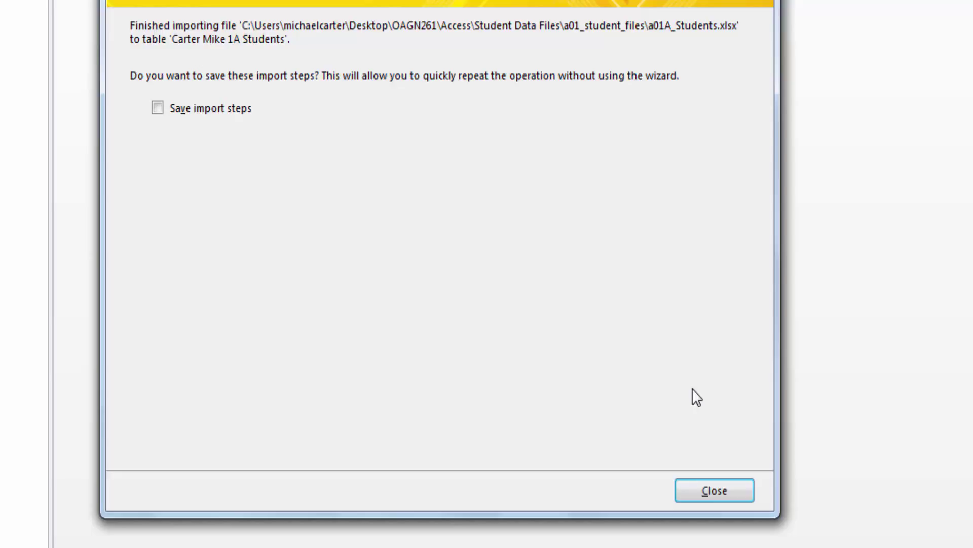
pyautogui.click(700, 492)
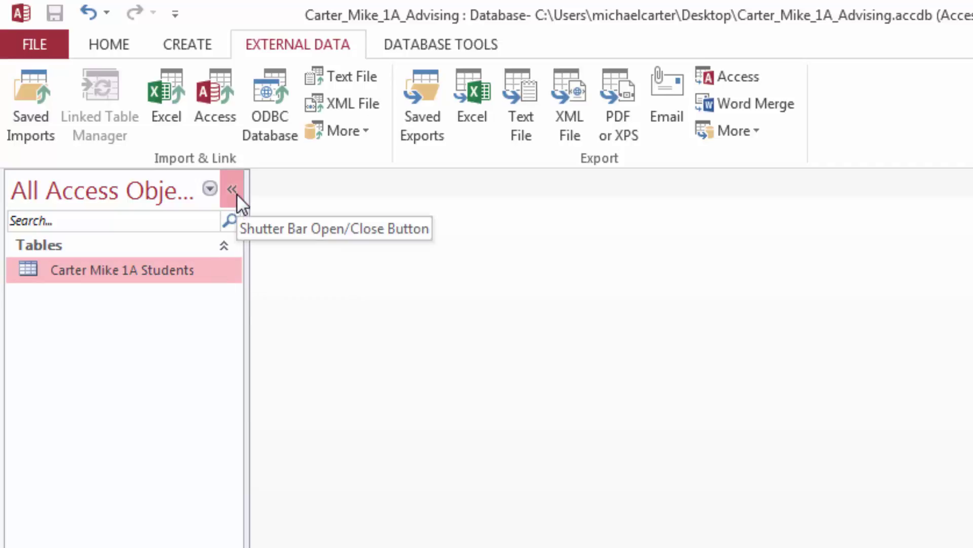
pyautogui.doubleClick(204, 269)
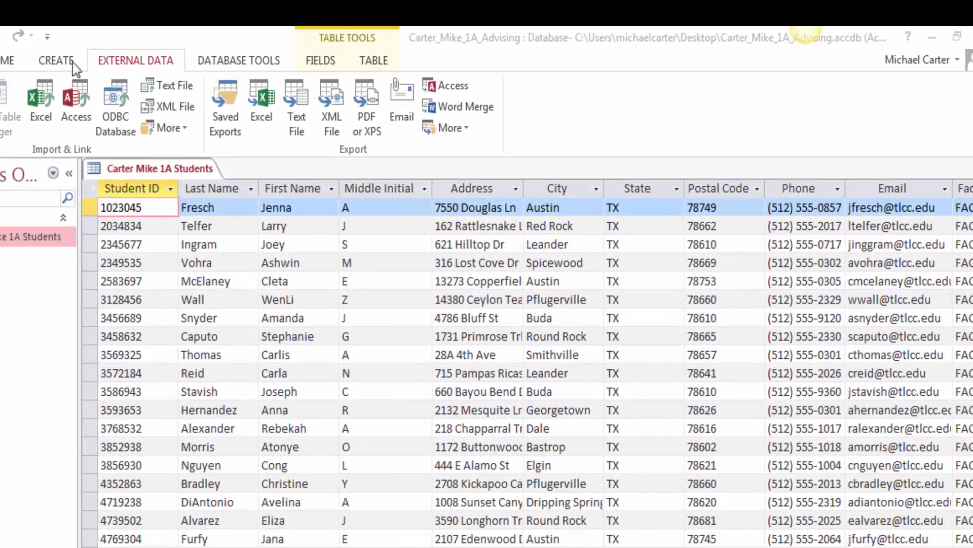
pyautogui.click(9, 61)
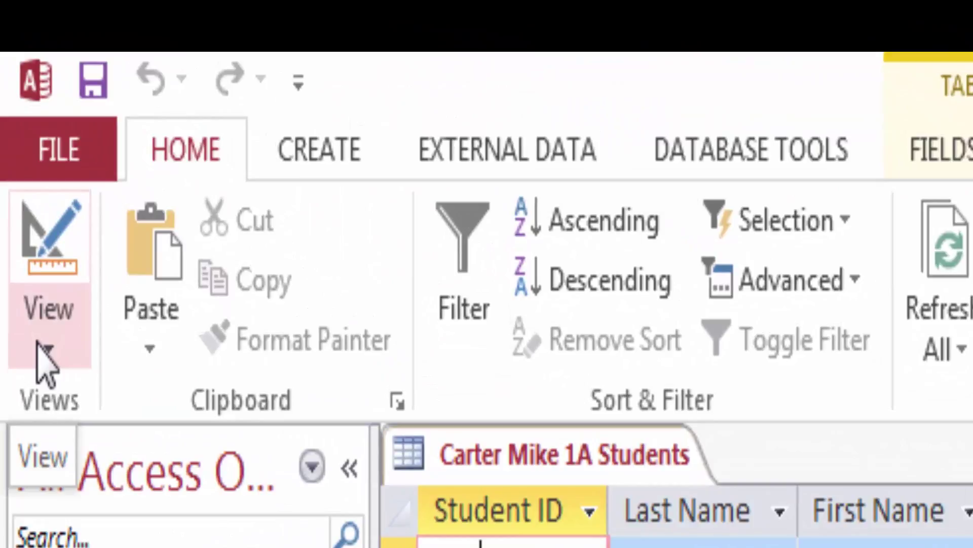
# Step: Switch to Design View and permanently delete the Middle Initial field
pyautogui.click(41, 347)
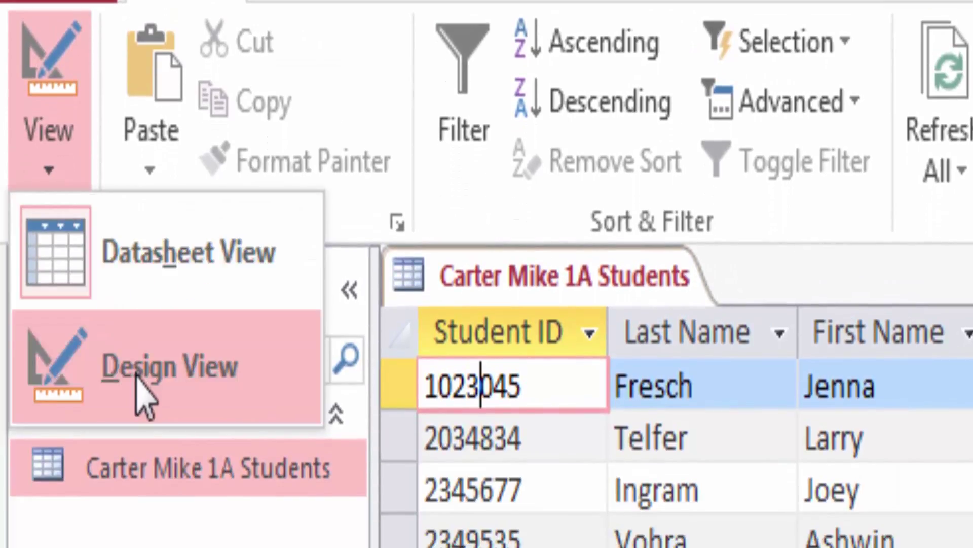
pyautogui.click(138, 390)
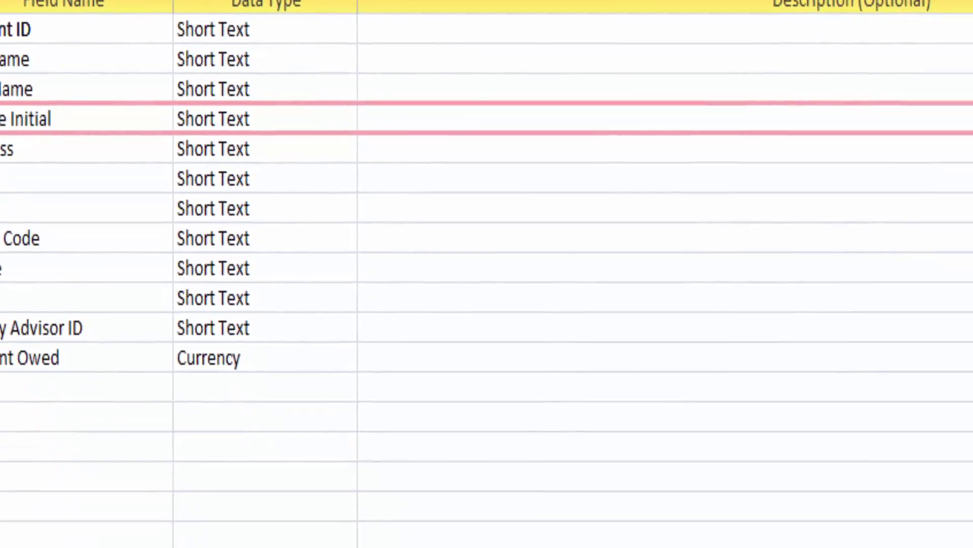
pyautogui.click(349, 118)
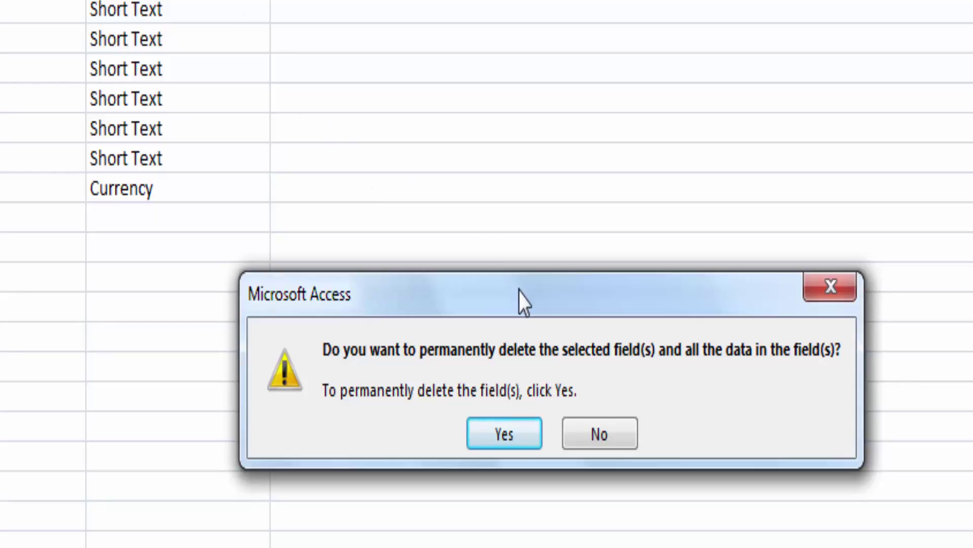
pyautogui.moveTo(519, 293); pyautogui.dragTo(519, 234)
pyautogui.click(514, 354)
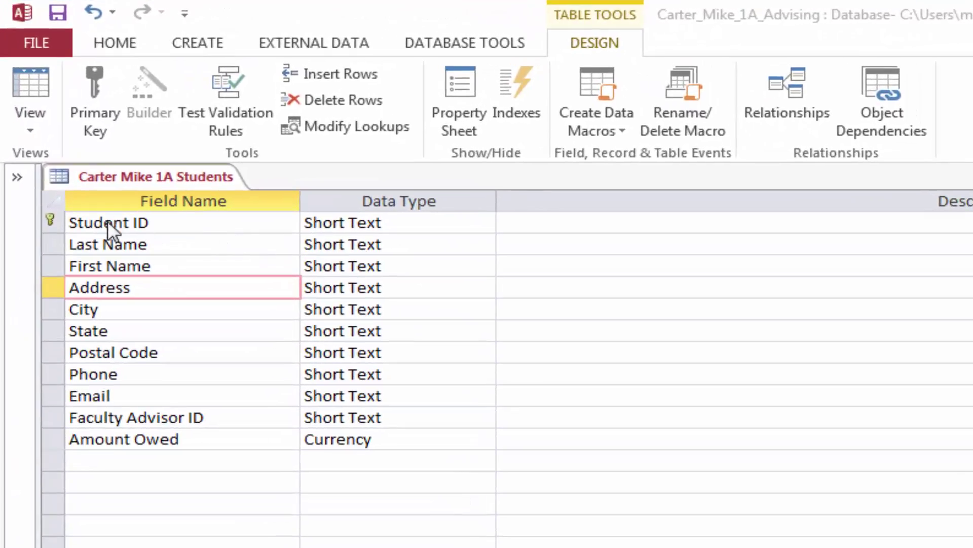
# Step: Set Student ID's field size to 7 and description to 'Seven-digit Student ID number'
pyautogui.click(108, 223)
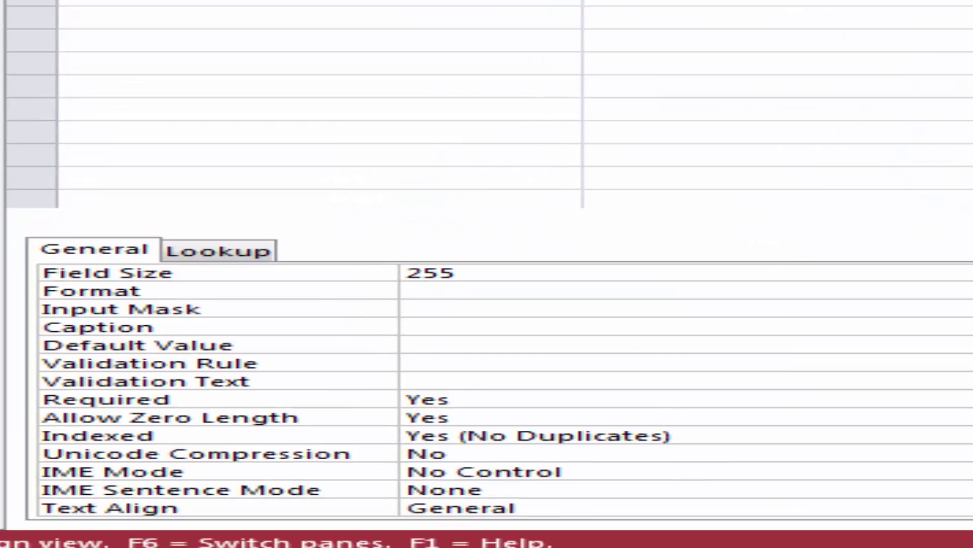
pyautogui.click(482, 273)
pyautogui.press('BackSpace')
pyautogui.press('BackSpace')
pyautogui.press('BackSpace')
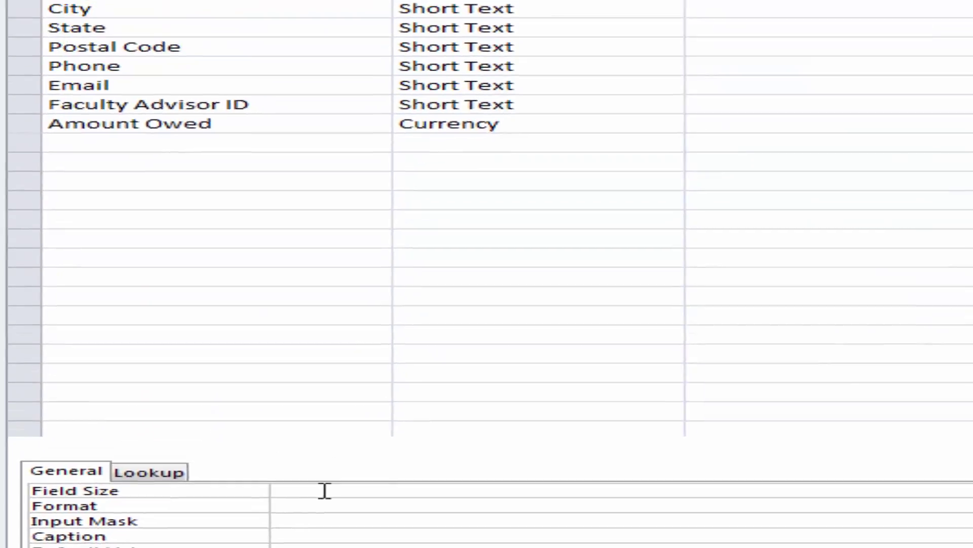
pyautogui.write('7')
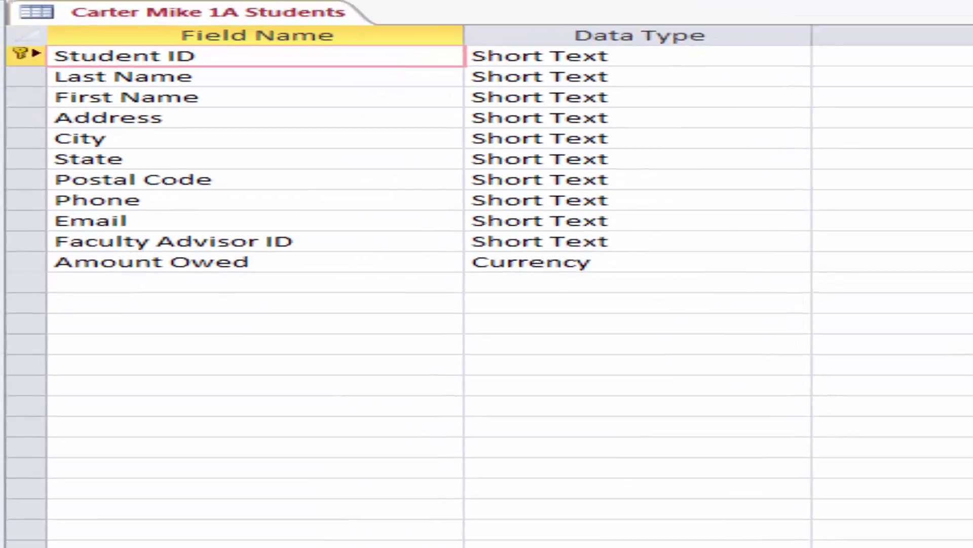
pyautogui.click(507, 94)
pyautogui.write('Seven-digit Student ID number')
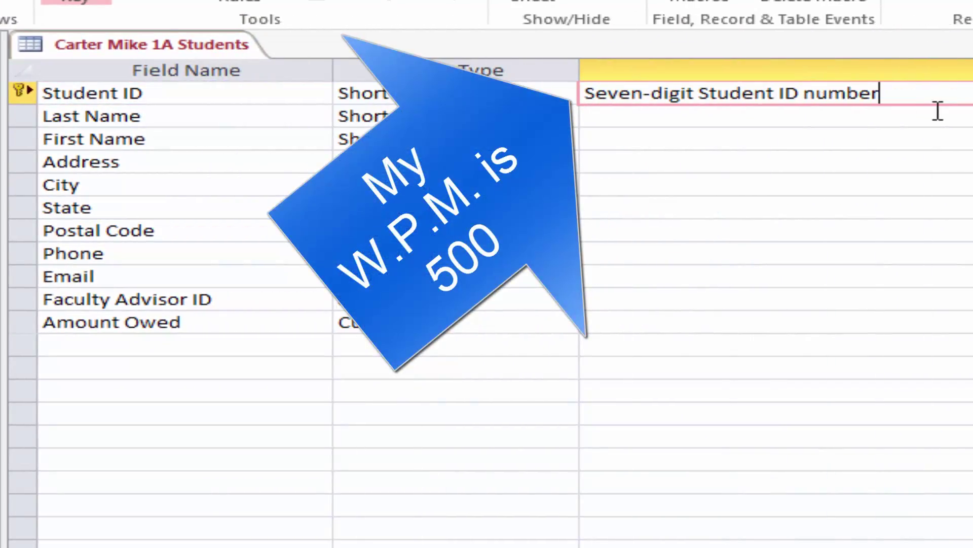
pyautogui.press('Return')
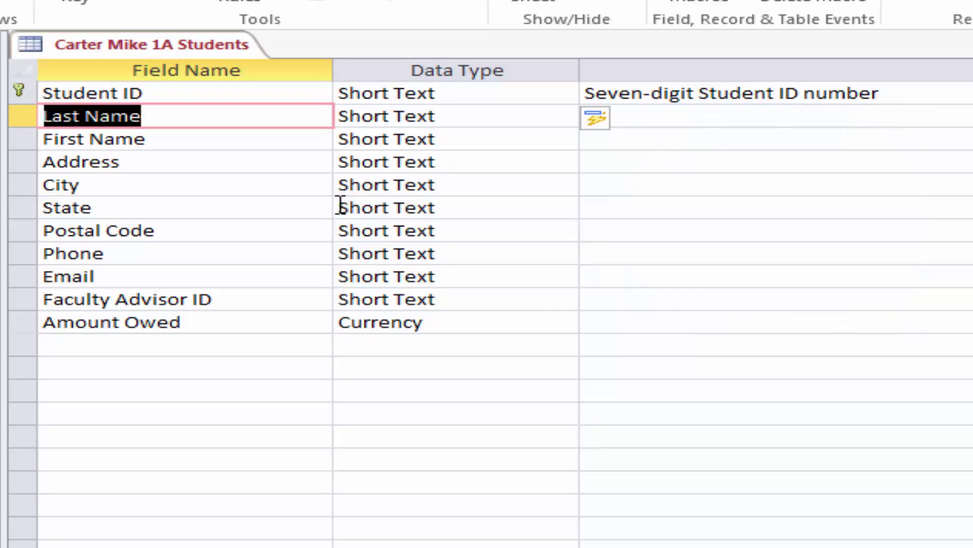
# Step: Change the State field size from 255 to 2
pyautogui.click(313, 210)
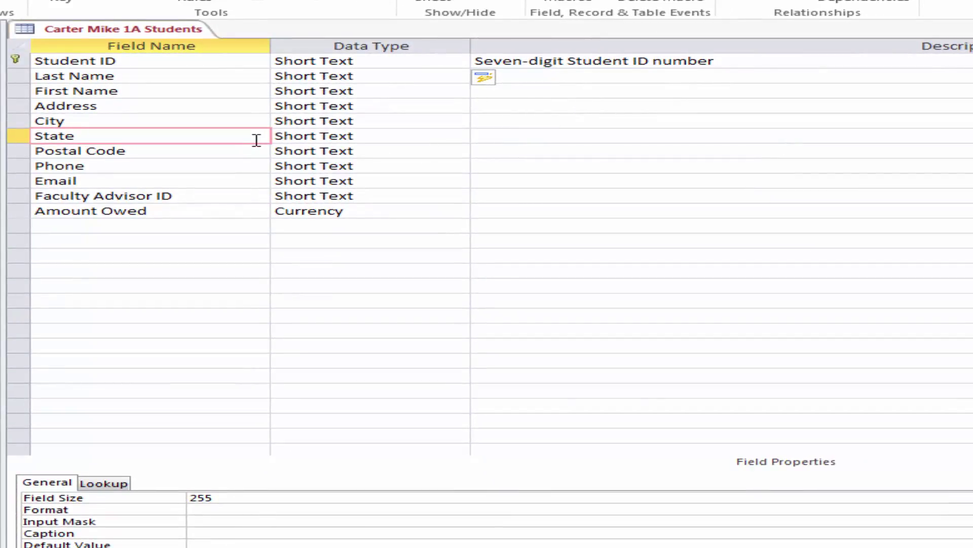
pyautogui.click(217, 498)
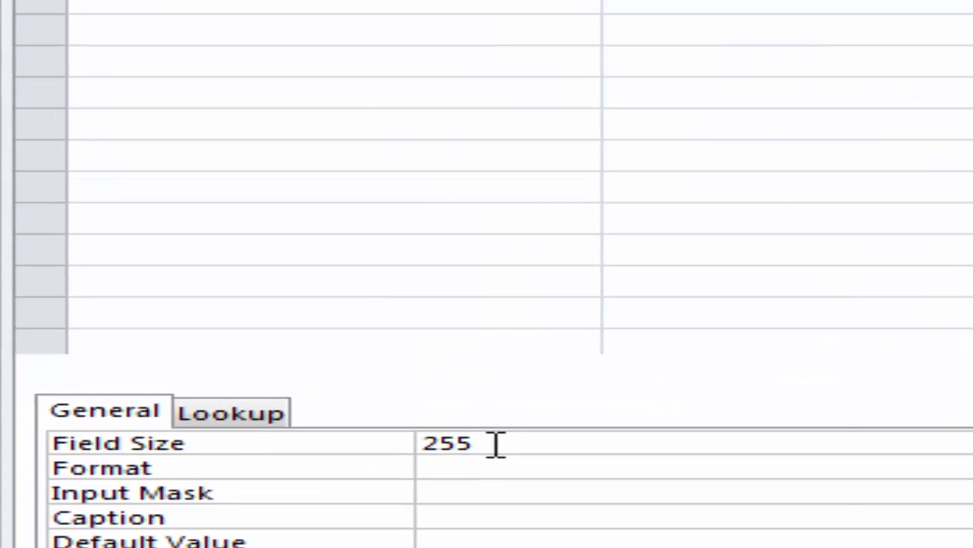
pyautogui.press('BackSpace')
pyautogui.press('BackSpace')
pyautogui.press('BackSpace')
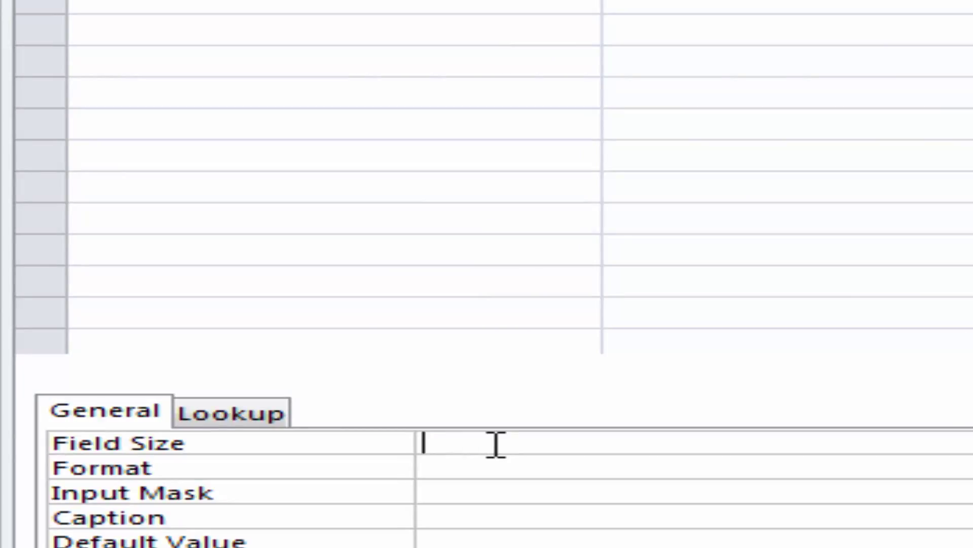
pyautogui.write('2')
pyautogui.press('Return')
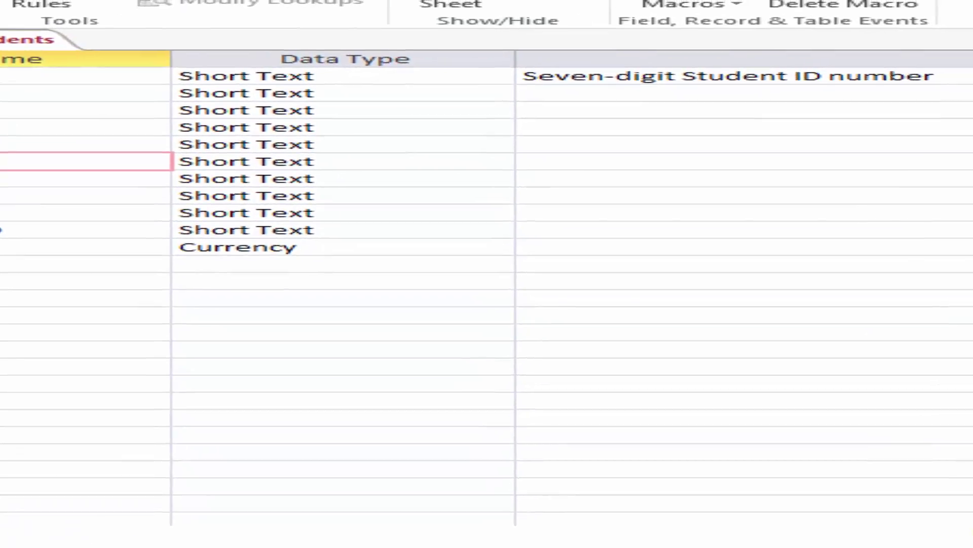
# Step: Give State the description 'Two-character state abbreviation'
pyautogui.click(725, 179)
pyautogui.write('Two C')
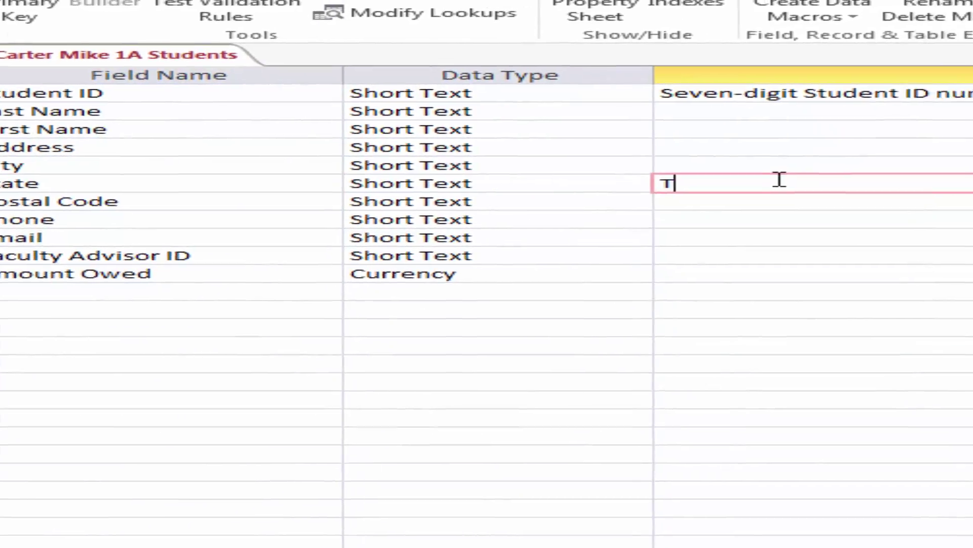
pyautogui.write('haract')
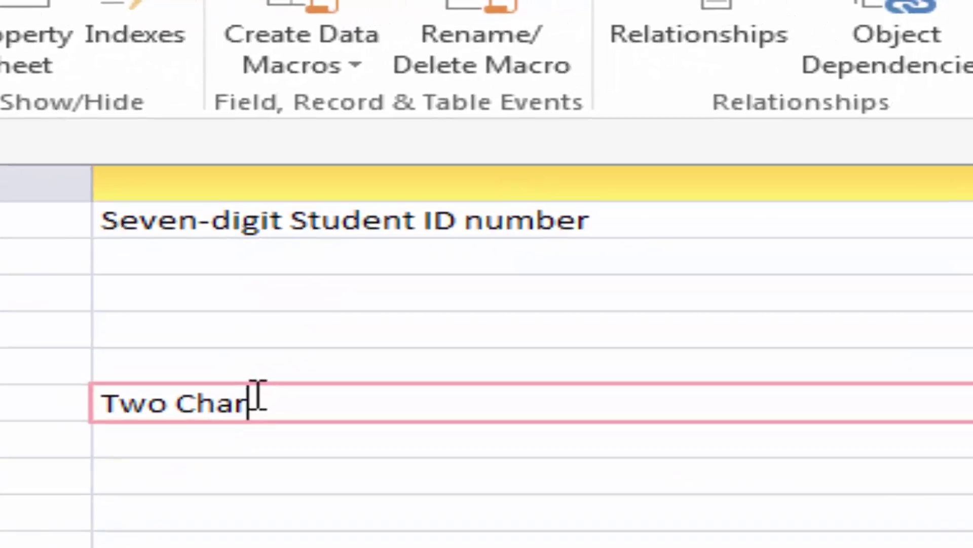
pyautogui.press('BackSpace')
pyautogui.press('BackSpace')
pyautogui.press('BackSpace')
pyautogui.press('BackSpace')
pyautogui.press('BackSpace')
pyautogui.press('BackSpace')
pyautogui.press('BackSpace')
pyautogui.press('BackSpace')
pyautogui.write('-c')
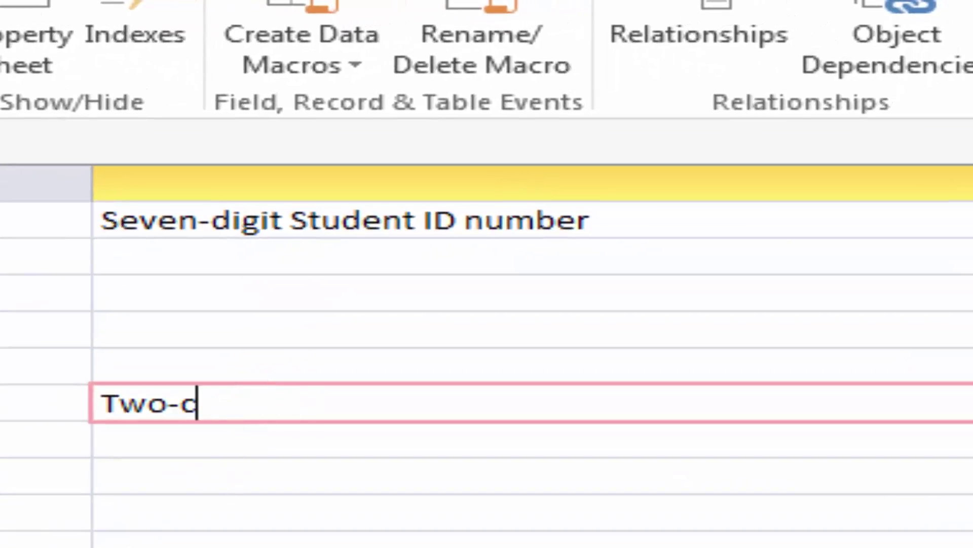
pyautogui.write('haracter s')
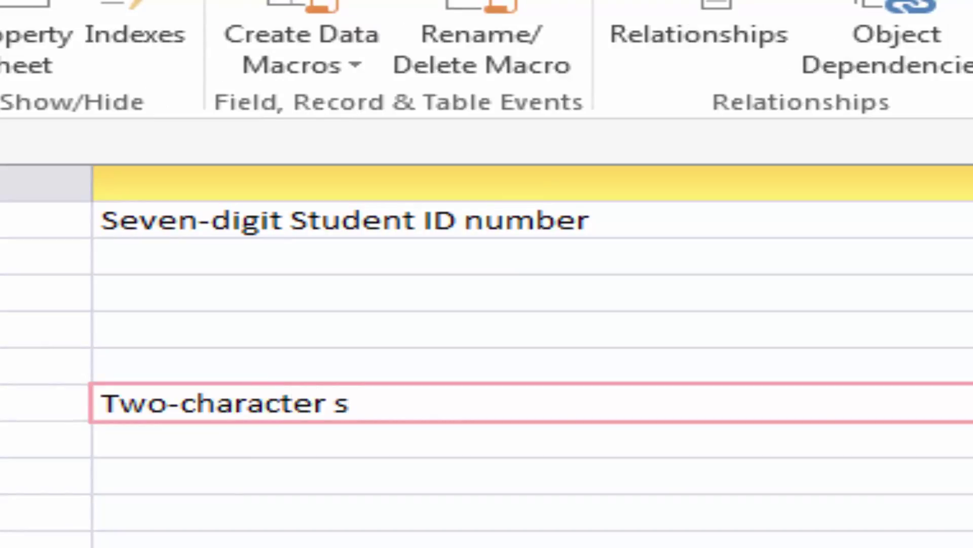
pyautogui.write('tate abbrev')
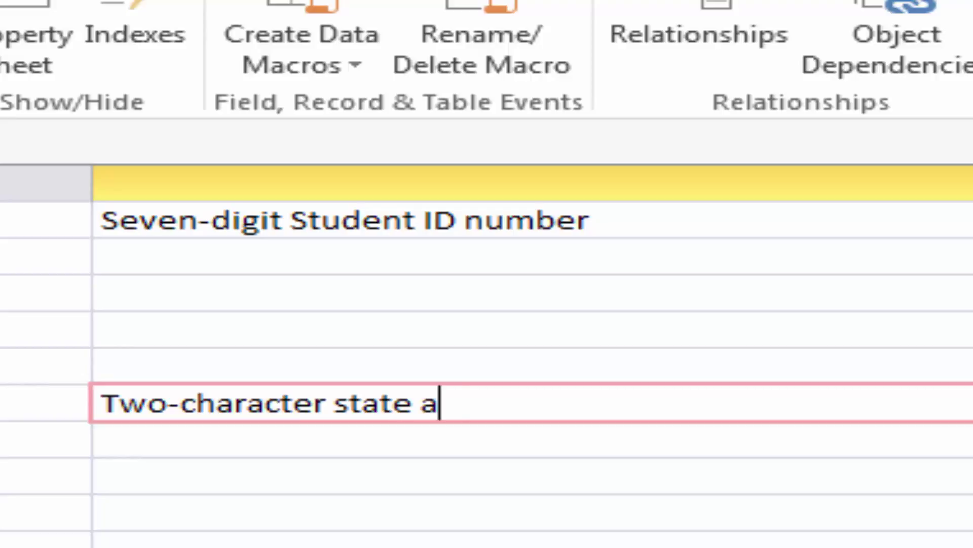
pyautogui.write('iation')
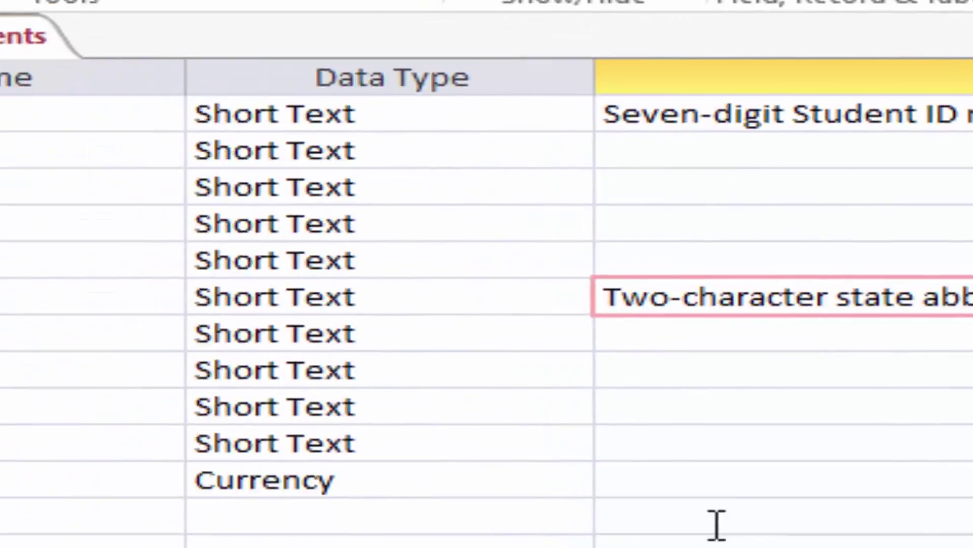
pyautogui.click(0, 547)
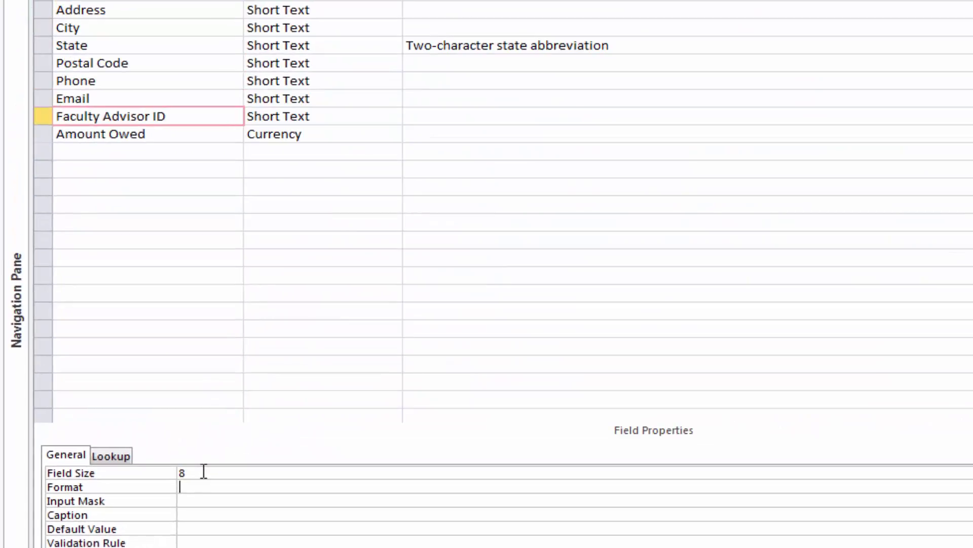
# Step: Describe Faculty Advisor ID as 'Eight-character ID of instructor assigned as advisor'
pyautogui.click(420, 116)
pyautogui.write('Eight ')
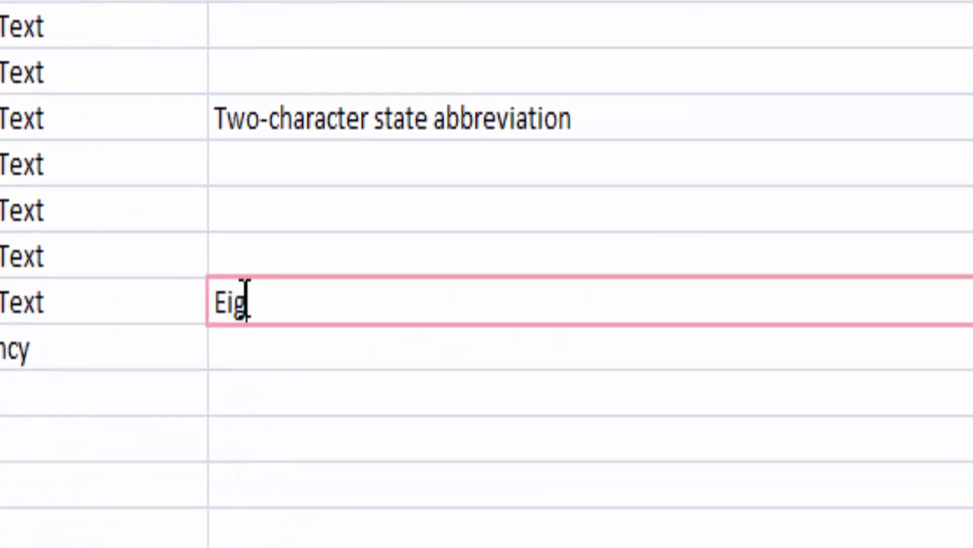
pyautogui.write('-chara')
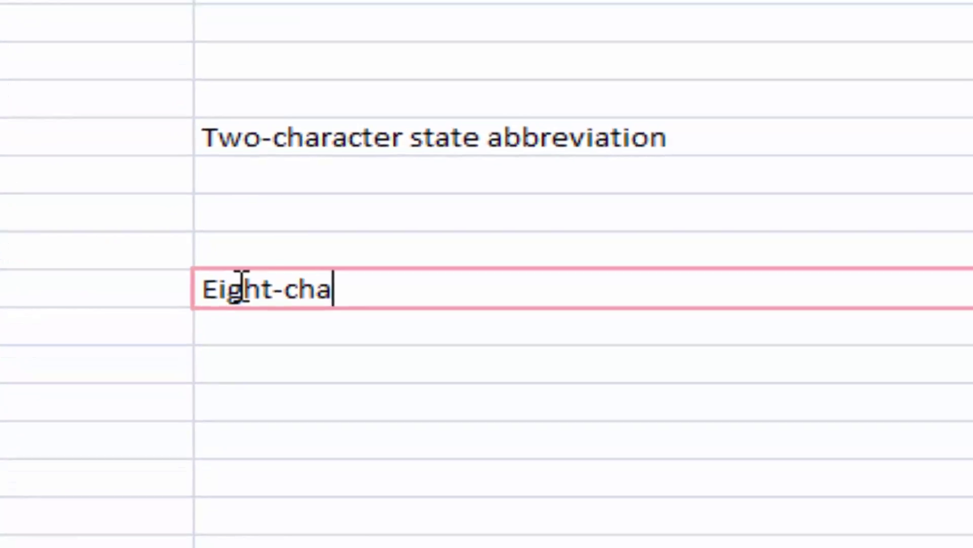
pyautogui.write('cter')
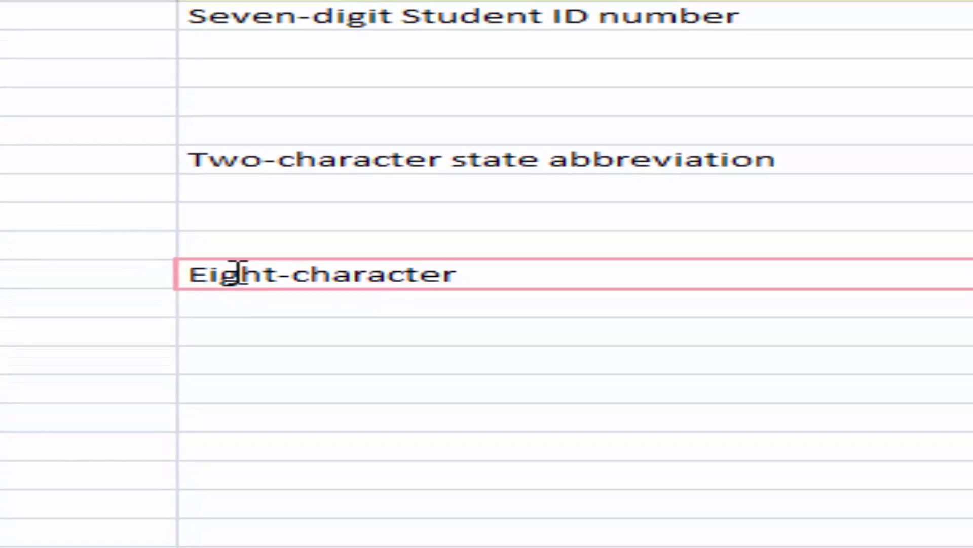
pyautogui.write(' ID of i')
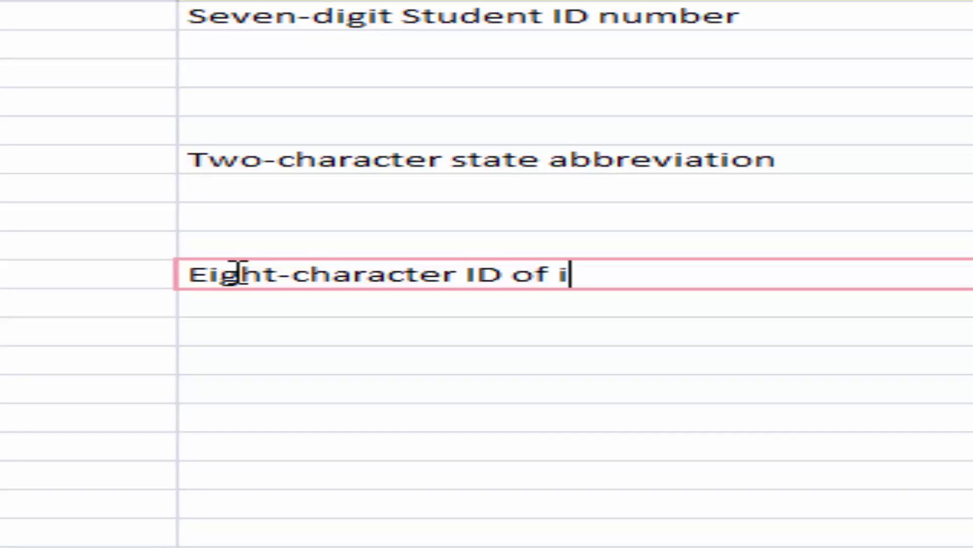
pyautogui.write('nstrucyto')
pyautogui.press('BackSpace')
pyautogui.press('BackSpace')
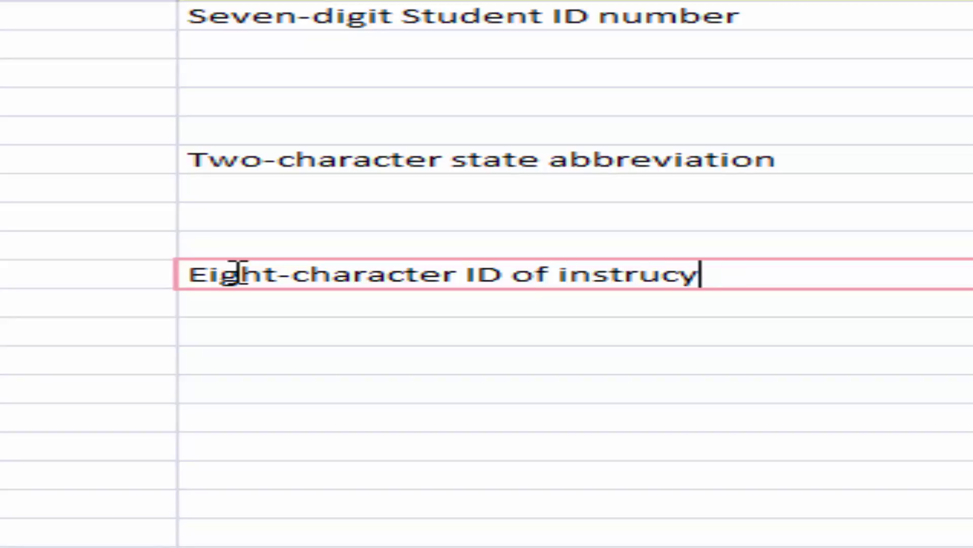
pyautogui.press('BackSpace')
pyautogui.write('tor')
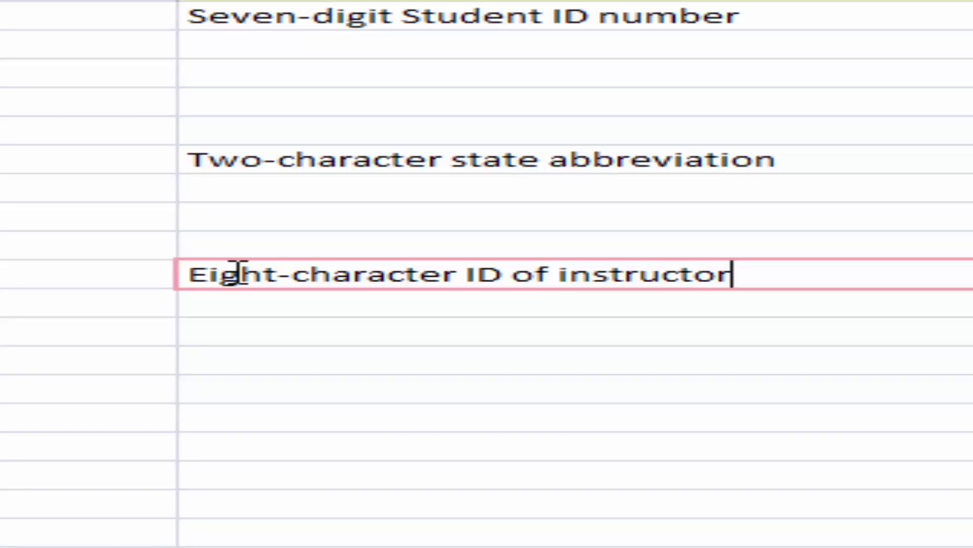
pyautogui.write(' assigned a')
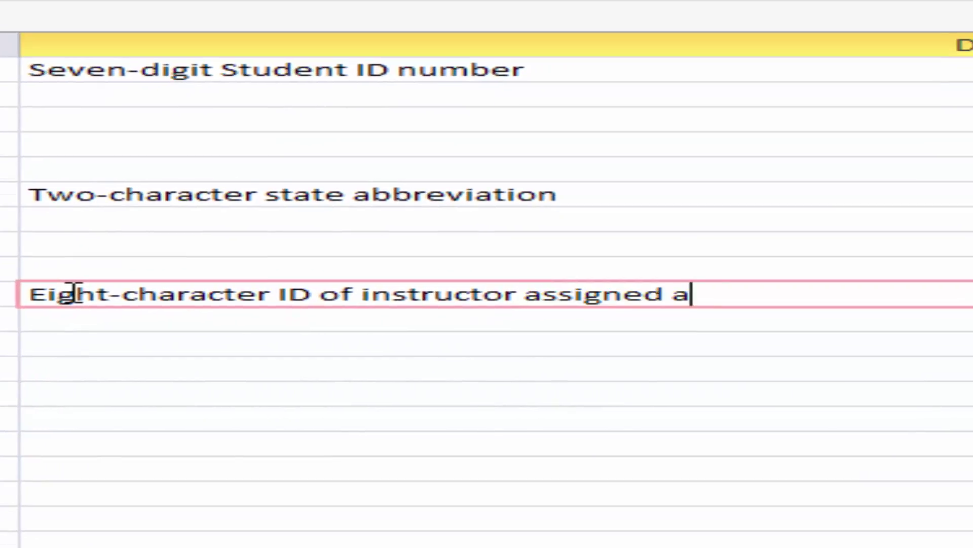
pyautogui.write('s advisor')
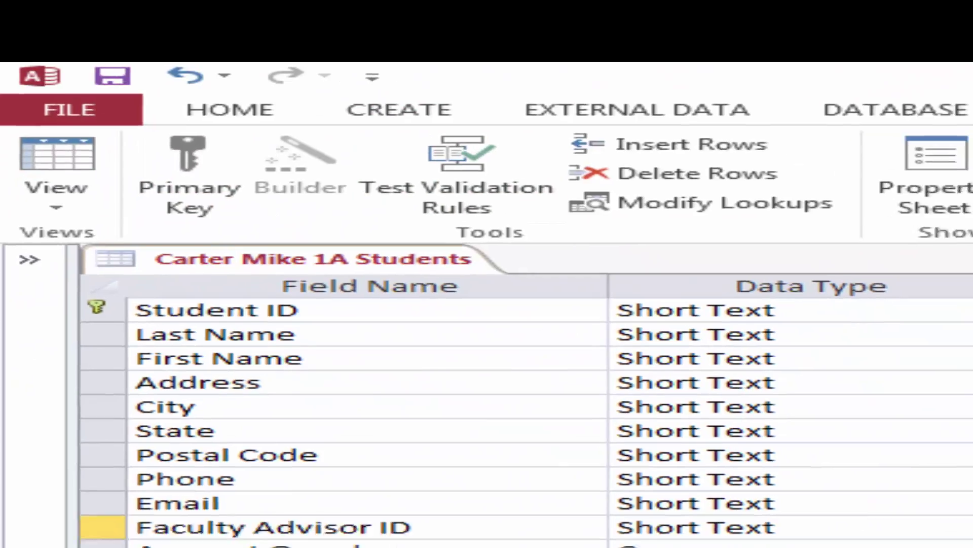
# Step: Save the Students table design, accepting that shortened field sizes may lose data
pyautogui.click(112, 76)
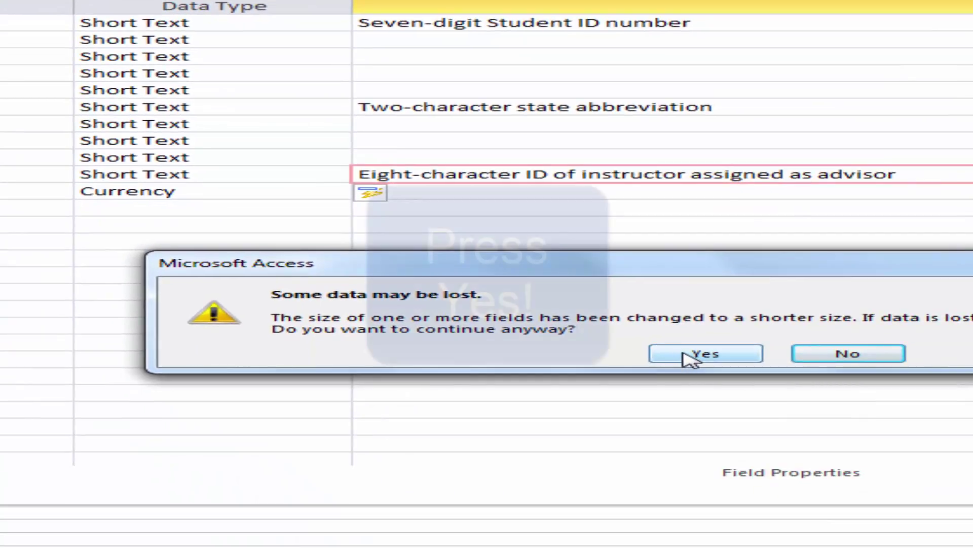
pyautogui.click(686, 358)
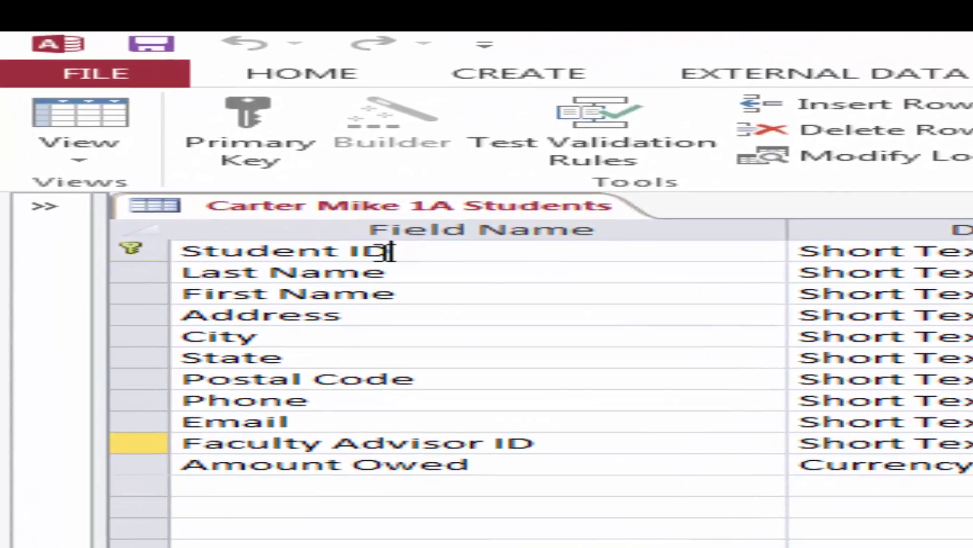
pyautogui.click(363, 244)
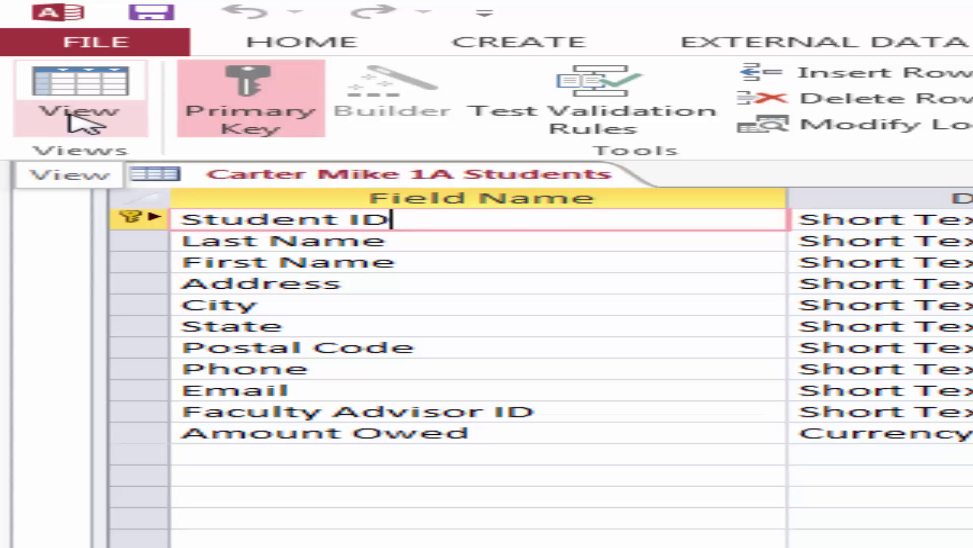
# Step: Return the Students table to Datasheet view and show the External Data ribbon options
pyautogui.click(71, 81)
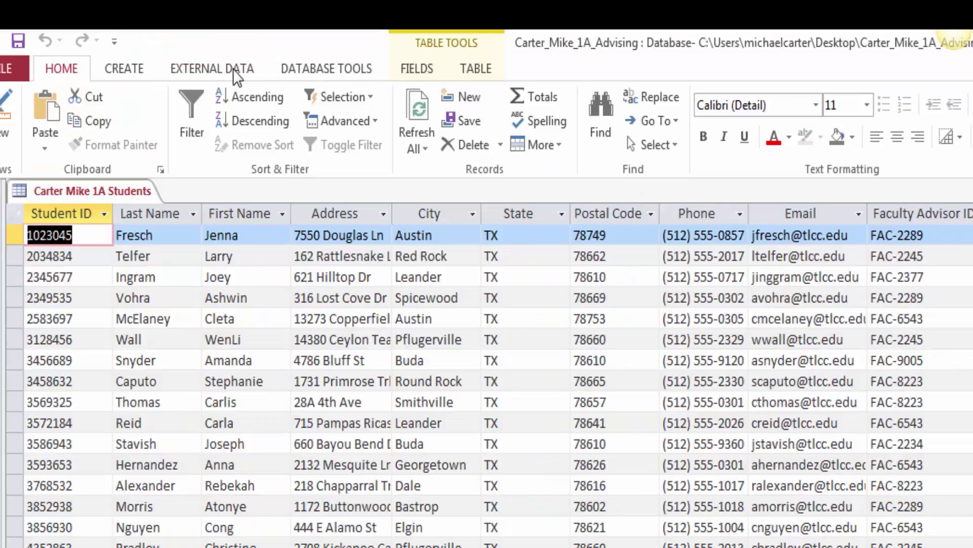
pyautogui.click(236, 76)
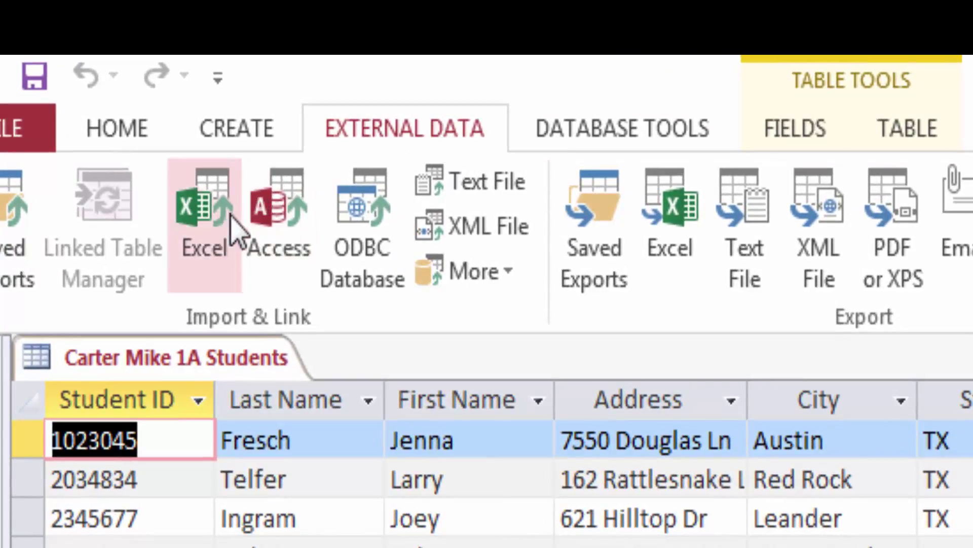
# Step: Import the a01A_Faculty_Advisors Excel workbook into a new table
pyautogui.click(223, 198)
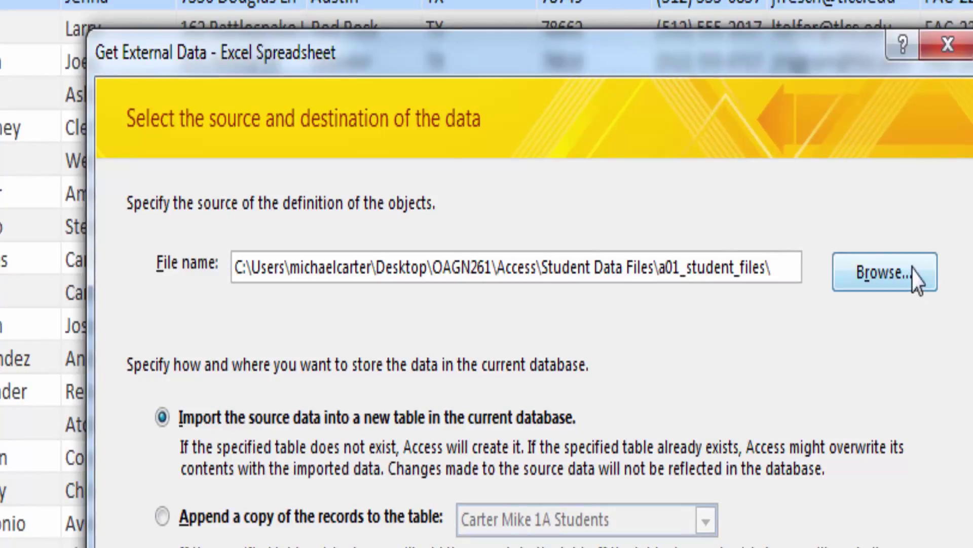
pyautogui.click(916, 274)
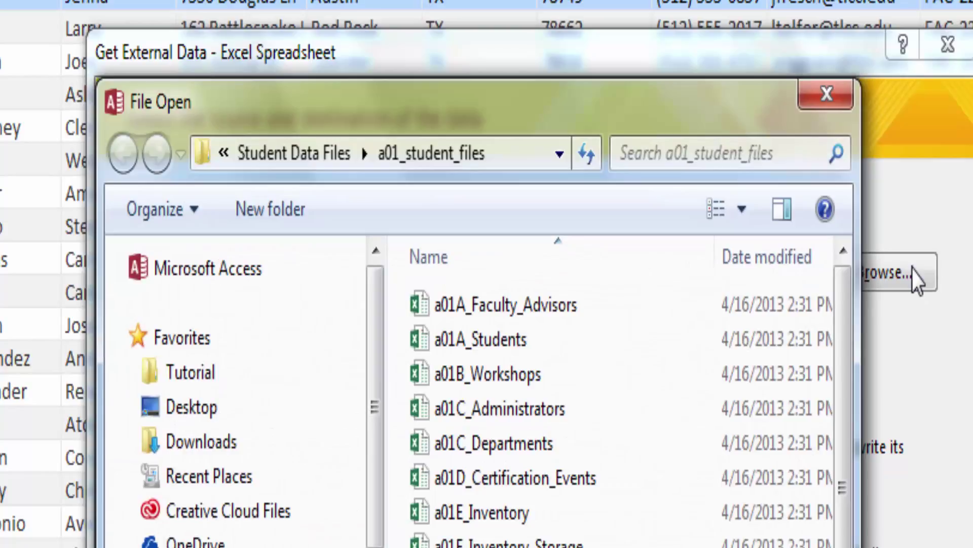
pyautogui.doubleClick(545, 321)
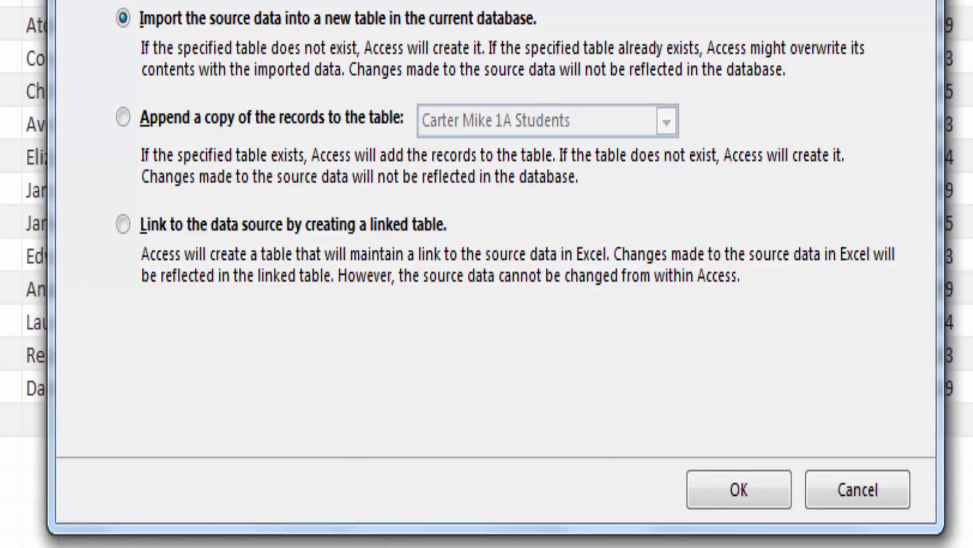
pyautogui.click(740, 489)
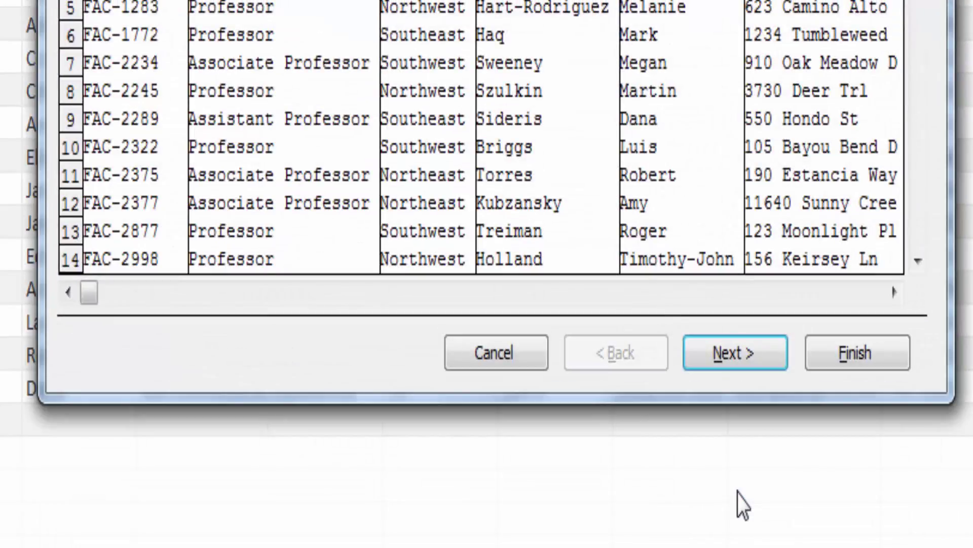
pyautogui.click(720, 358)
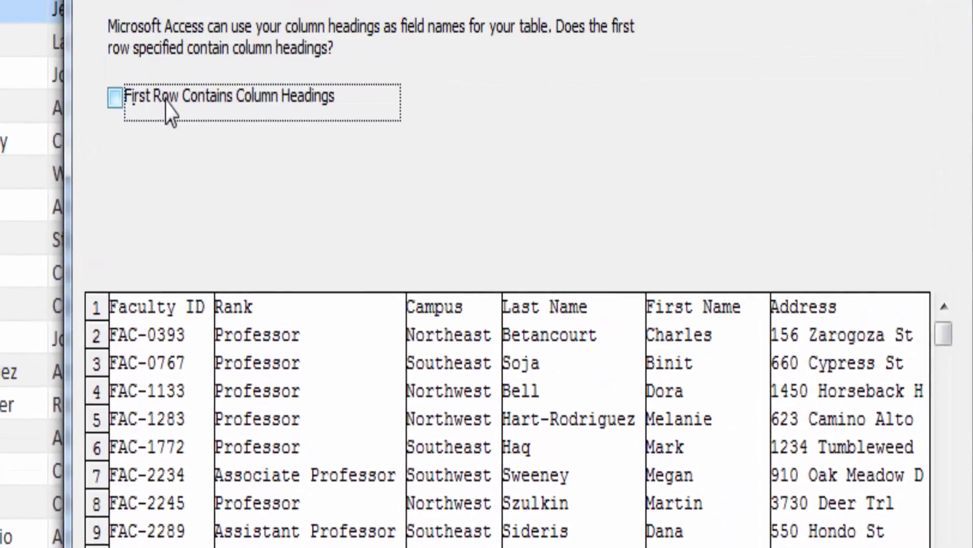
# Step: Use the first row as column headings and index Faculty ID as Yes (No Duplicates)
pyautogui.click(115, 98)
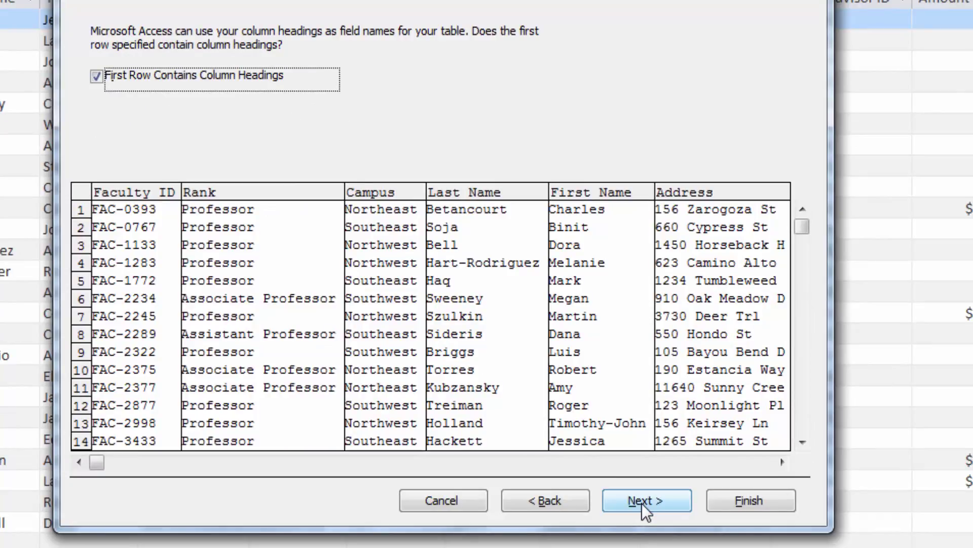
pyautogui.click(642, 503)
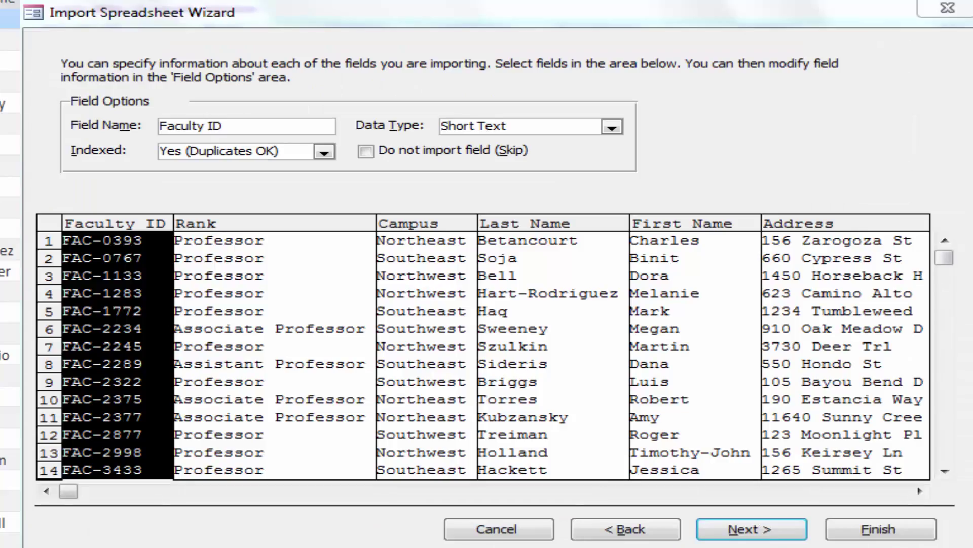
pyautogui.click(324, 152)
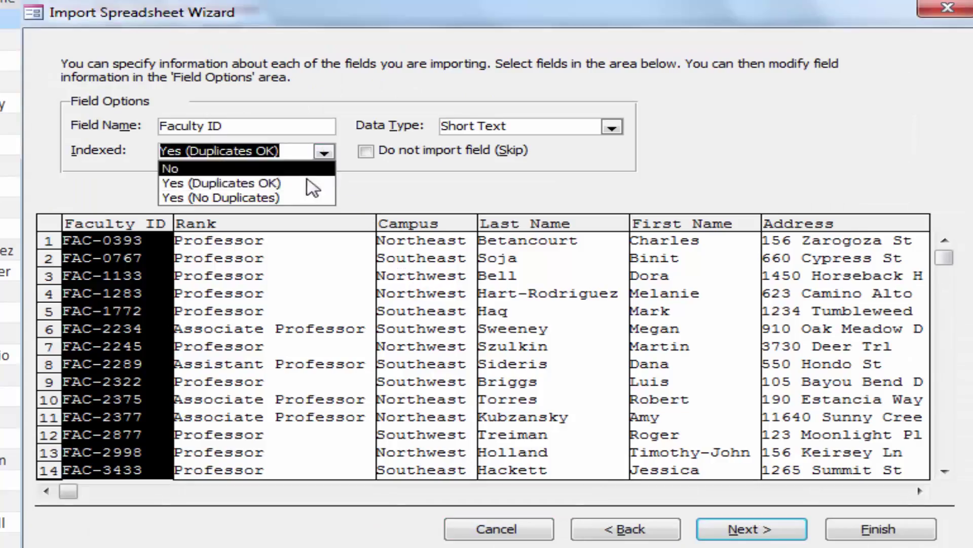
pyautogui.click(288, 199)
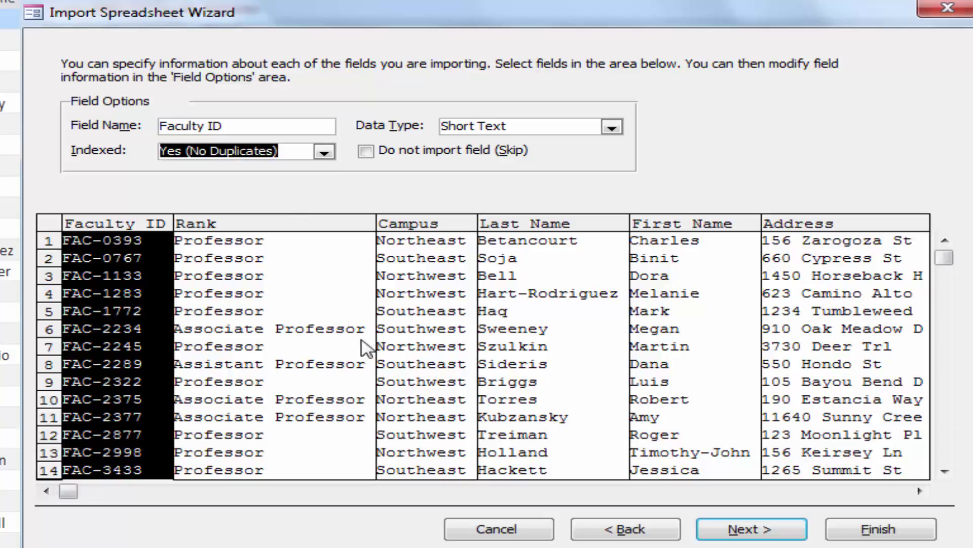
pyautogui.click(744, 529)
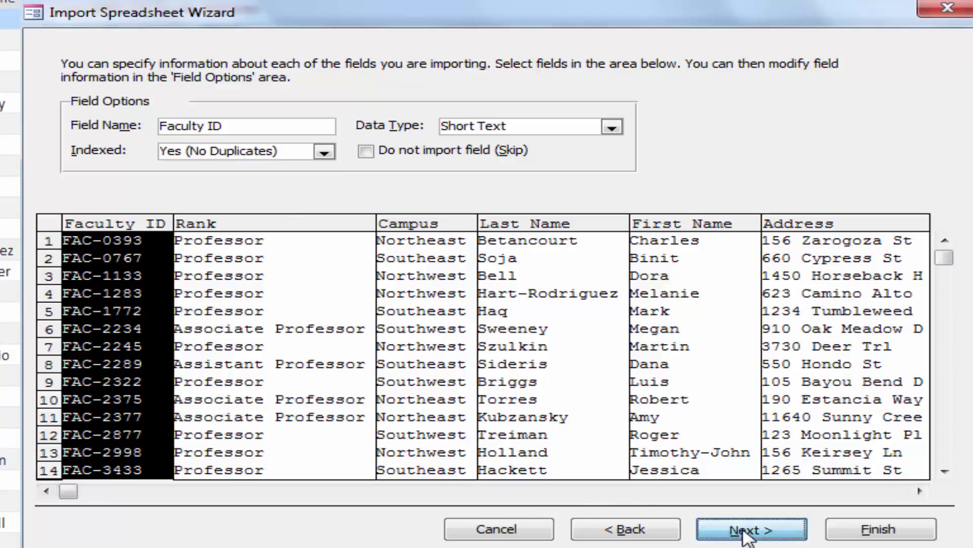
# Step: Choose Faculty ID as the table's primary key
pyautogui.click(271, 122)
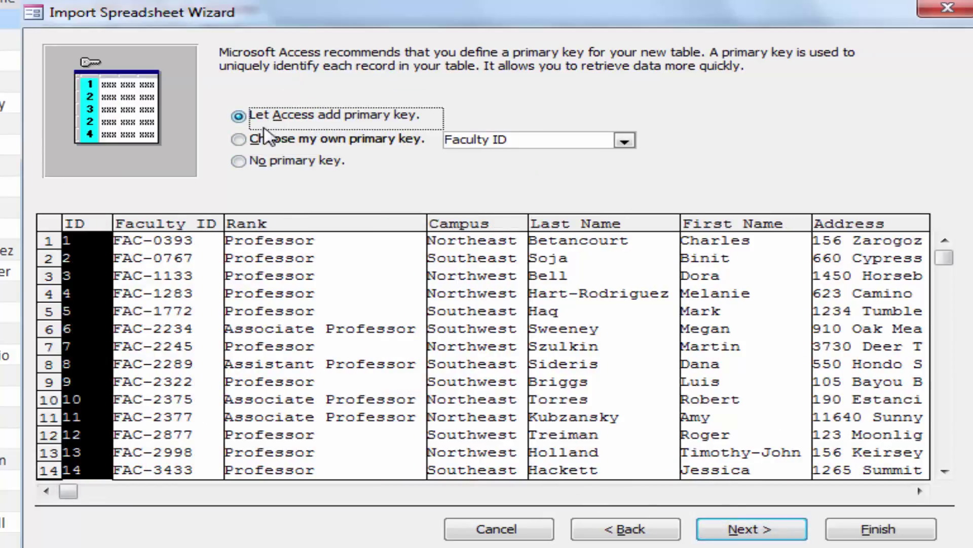
pyautogui.click(239, 139)
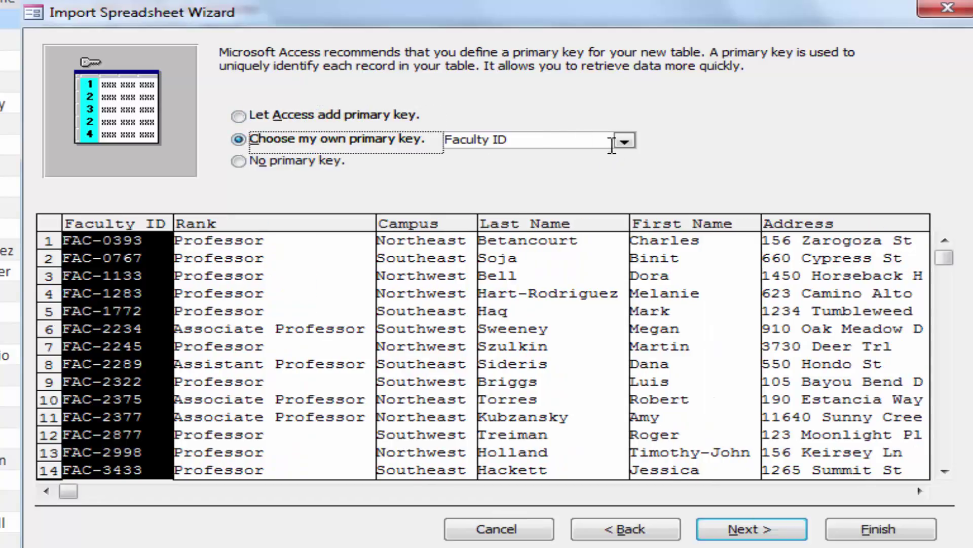
pyautogui.click(622, 141)
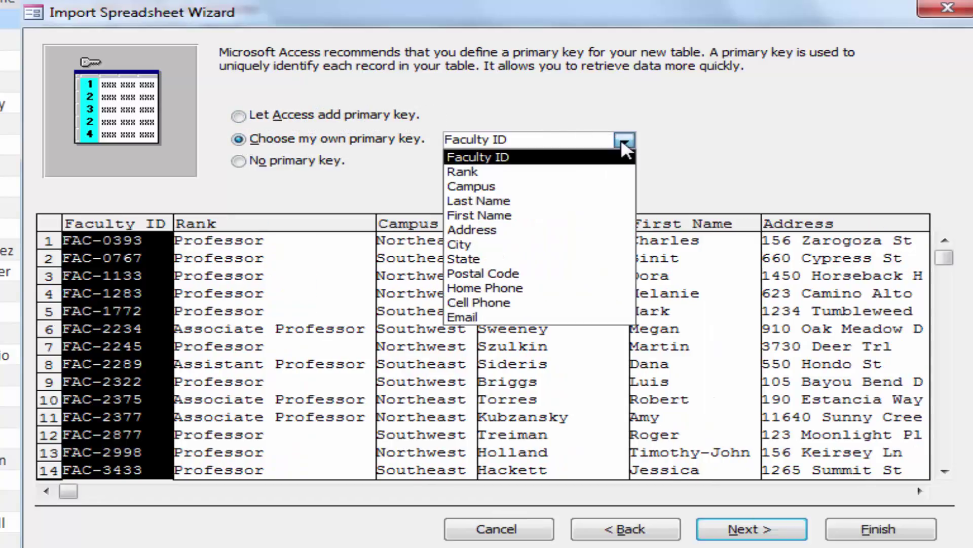
pyautogui.click(471, 158)
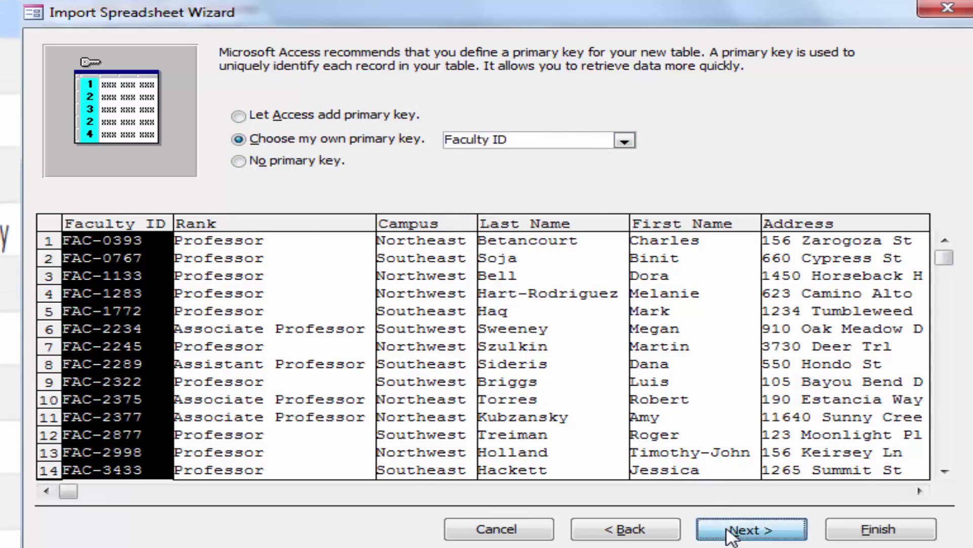
pyautogui.click(732, 533)
pyautogui.press('Home')
# Step: Name the new table 'Carter Mike 1A Faculty Advisors', finish, and skip saving import steps
pyautogui.write('Car')
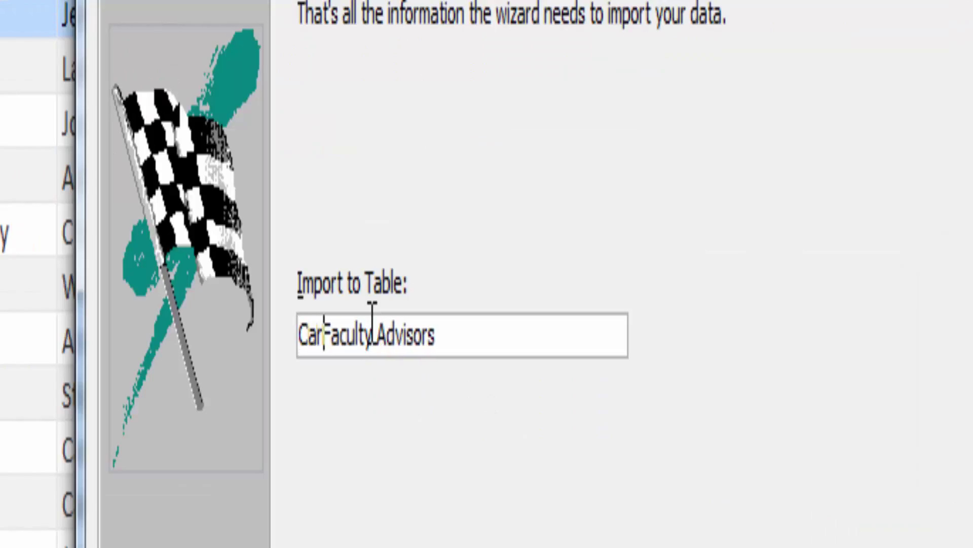
pyautogui.write('ter')
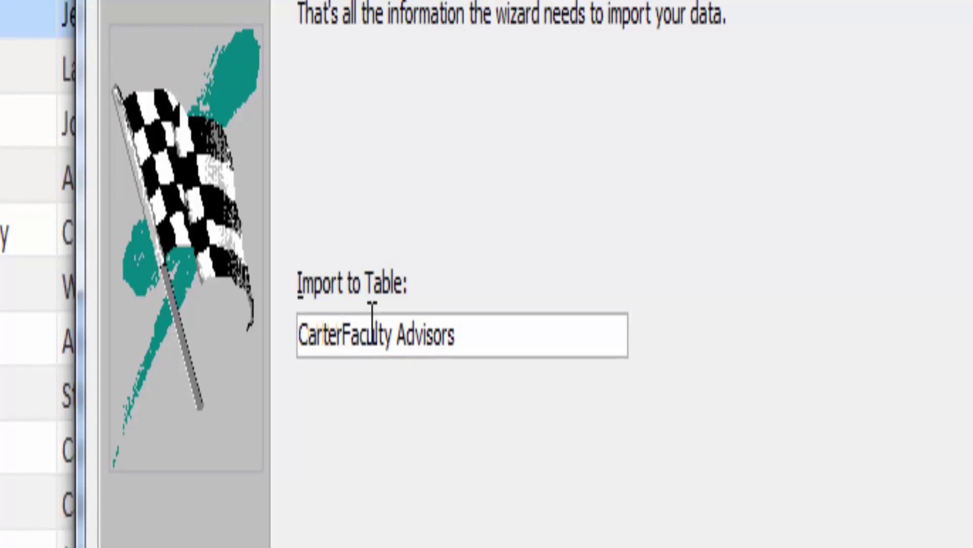
pyautogui.write('_Mike')
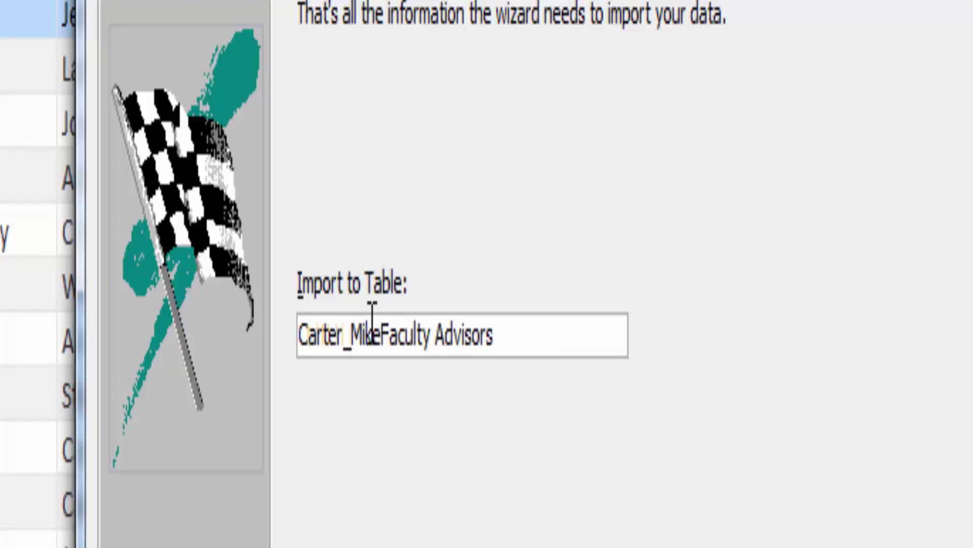
pyautogui.press('BackSpace')
pyautogui.press('BackSpace')
pyautogui.press('BackSpace')
pyautogui.press('BackSpace')
pyautogui.press('BackSpace')
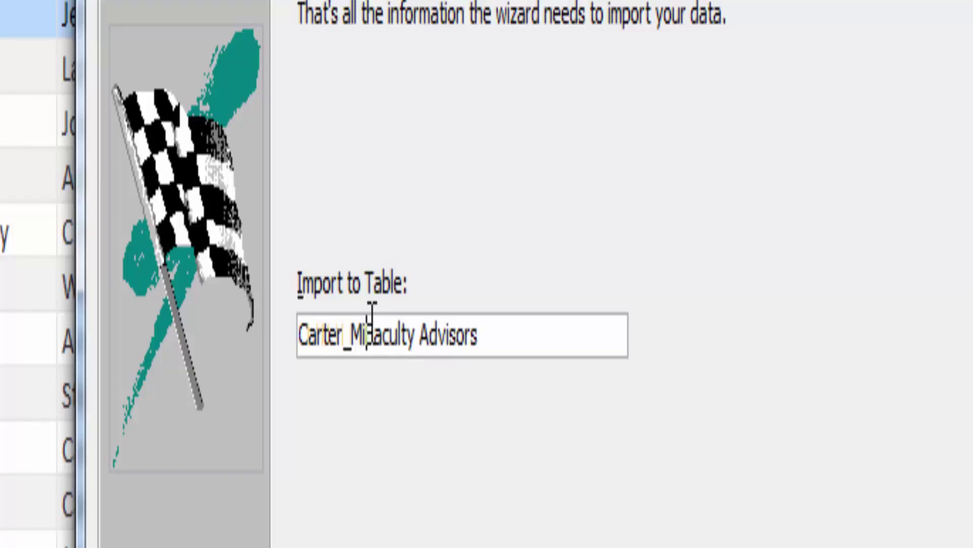
pyautogui.write('Mike 1A')
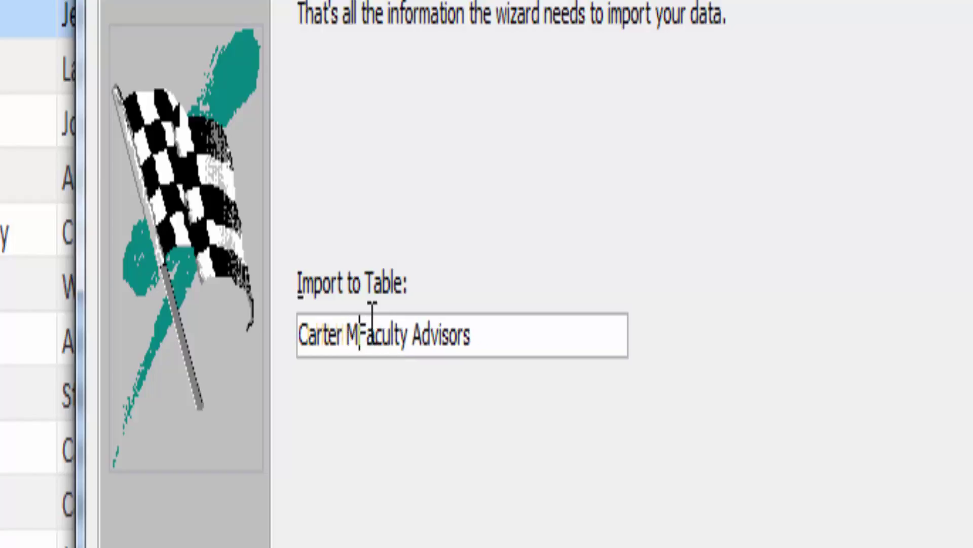
pyautogui.press('Return')
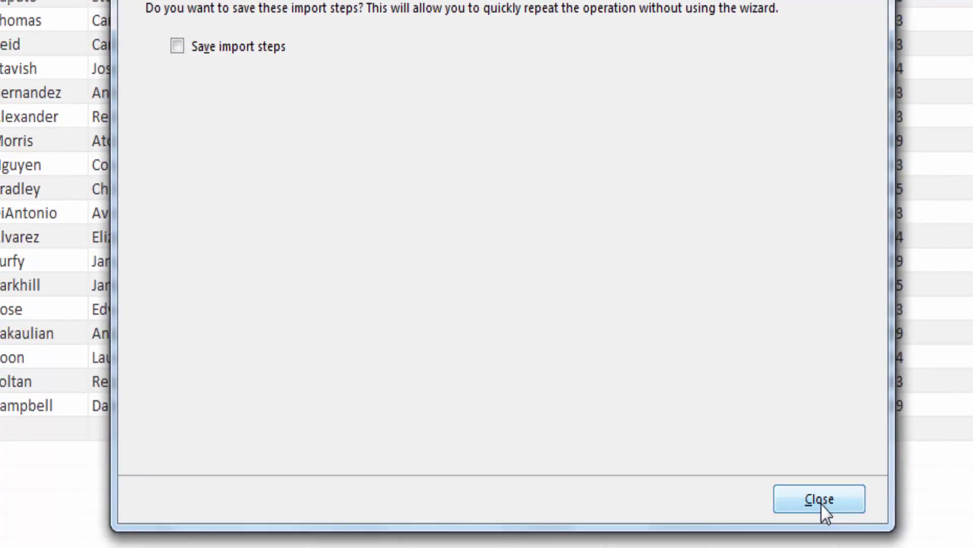
pyautogui.click(821, 501)
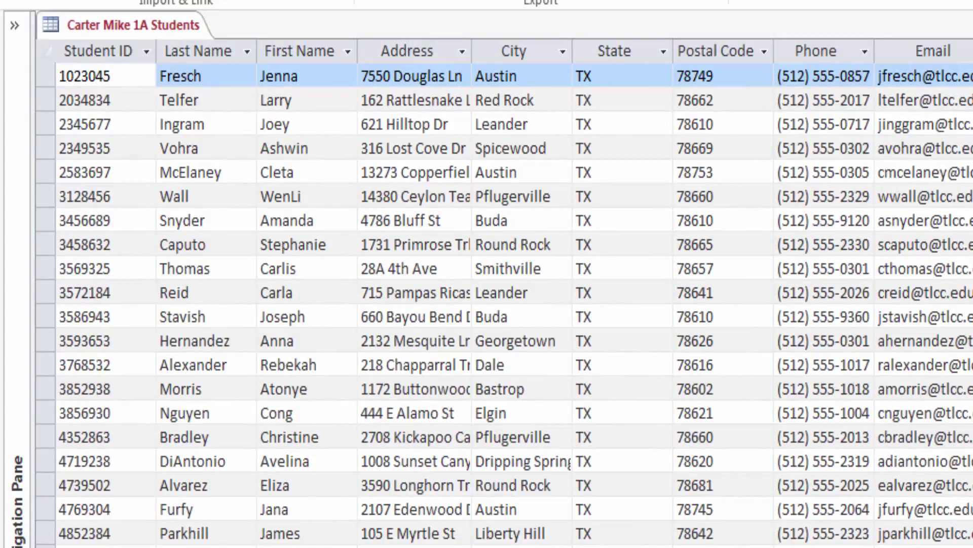
# Step: Open the Carter Mike 1A Faculty Advisors table from the Navigation Pane
pyautogui.click(15, 26)
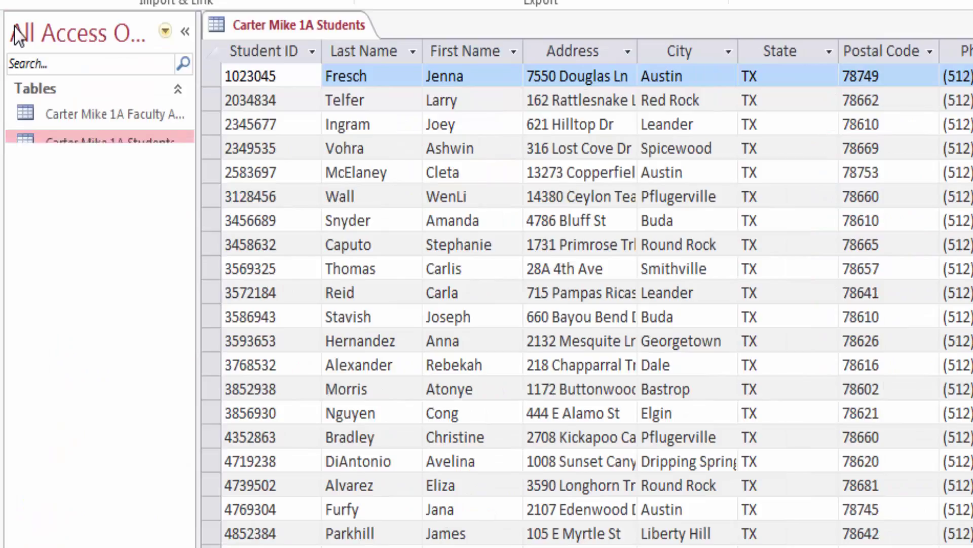
pyautogui.click(104, 114)
pyautogui.click(104, 146)
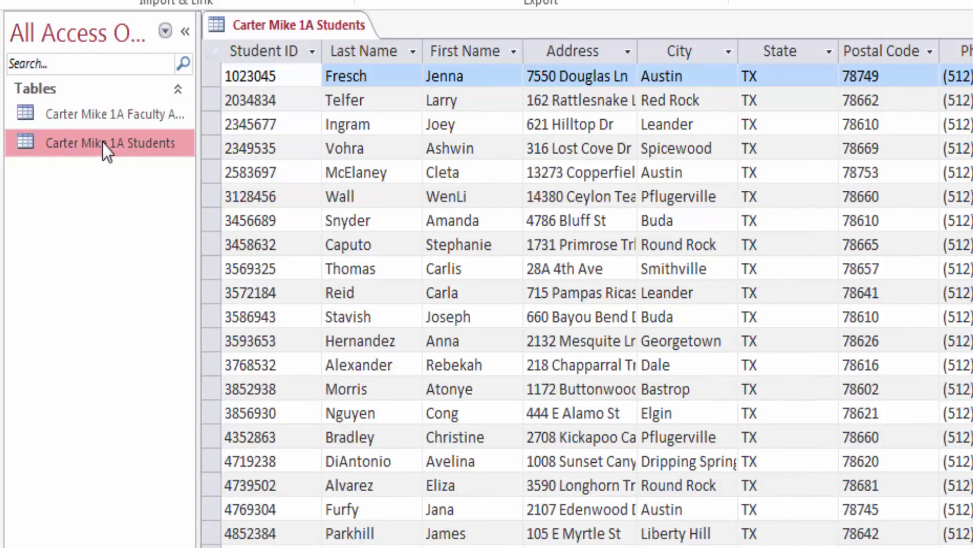
pyautogui.click(102, 114)
pyautogui.doubleClick(103, 114)
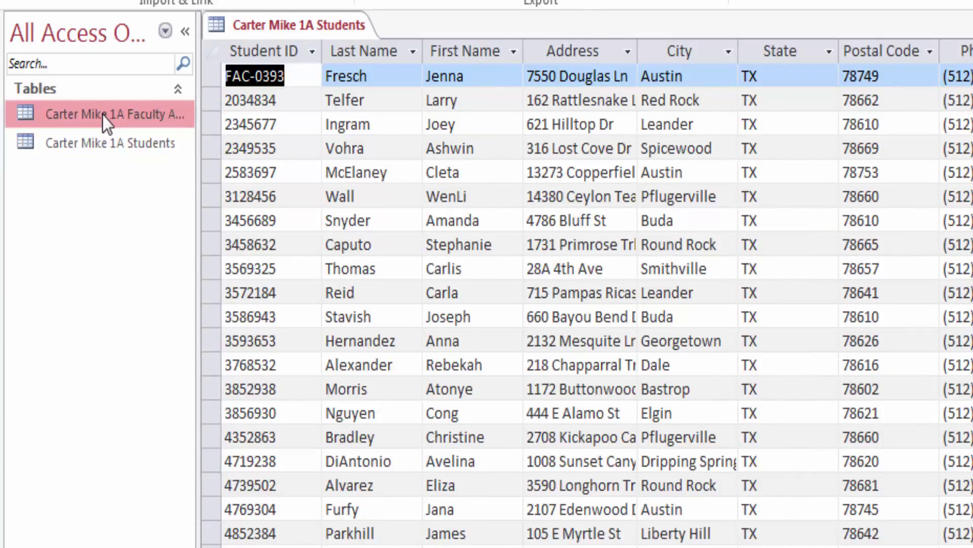
pyautogui.click(100, 142)
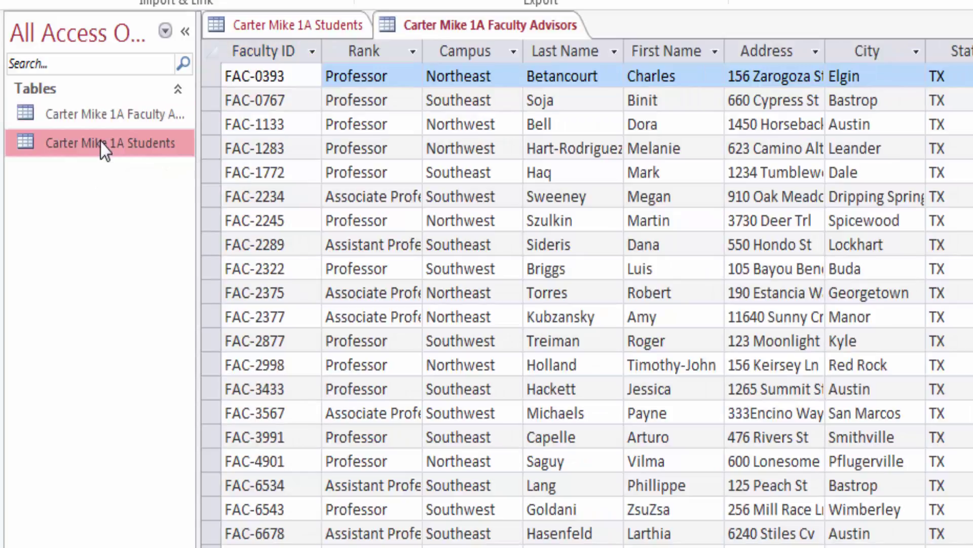
pyautogui.click(100, 117)
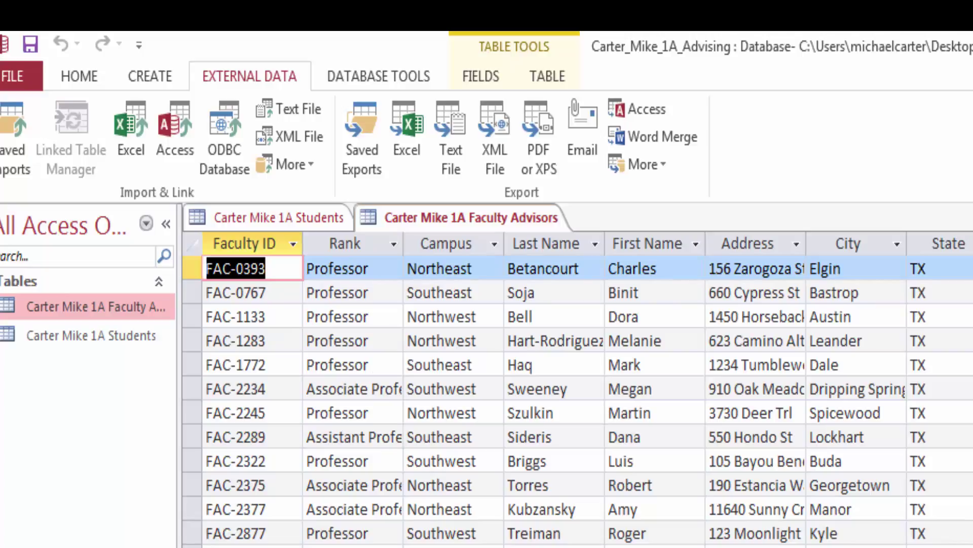
# Step: Change the Faculty ID field's data type to Short Text
pyautogui.click(481, 76)
pyautogui.click(855, 111)
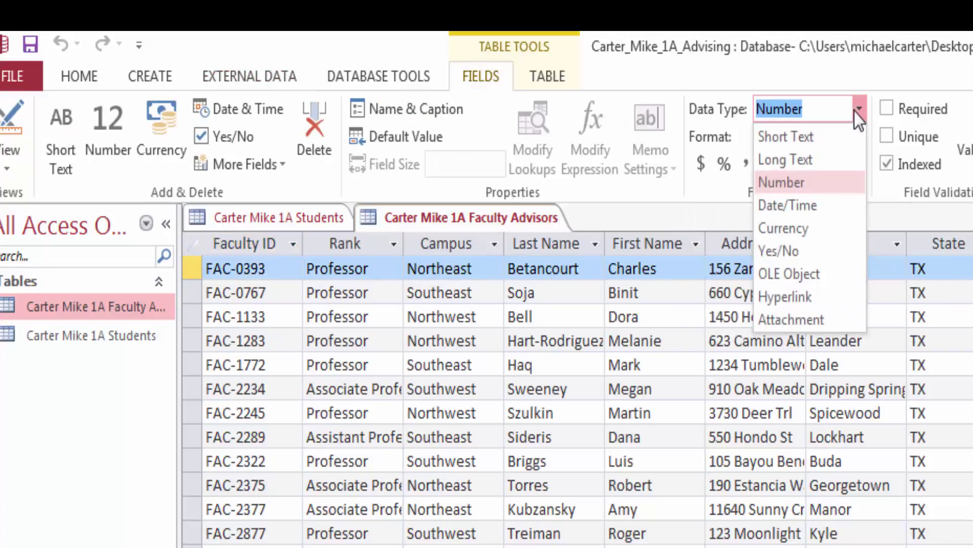
pyautogui.click(837, 134)
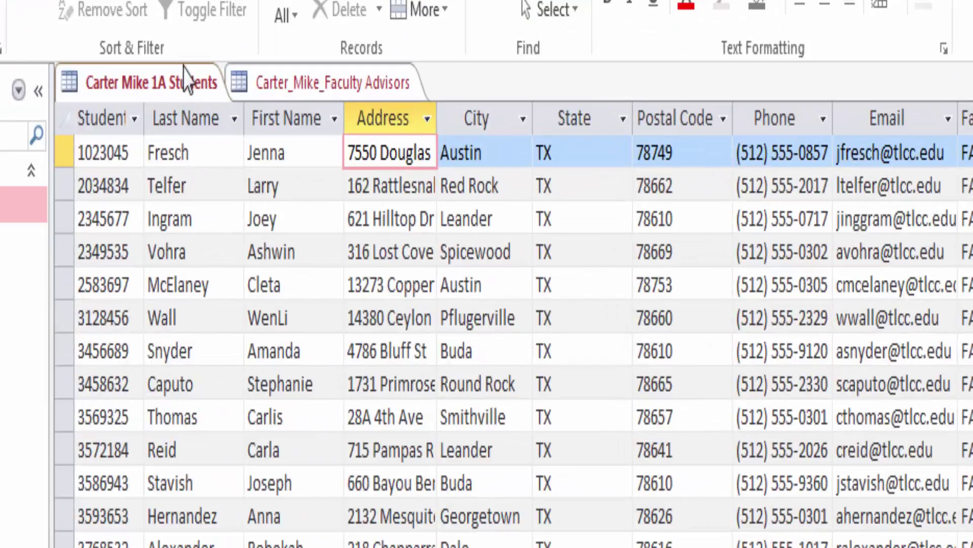
# Step: Best-fit the Address and City columns of the Students table
pyautogui.click(171, 90)
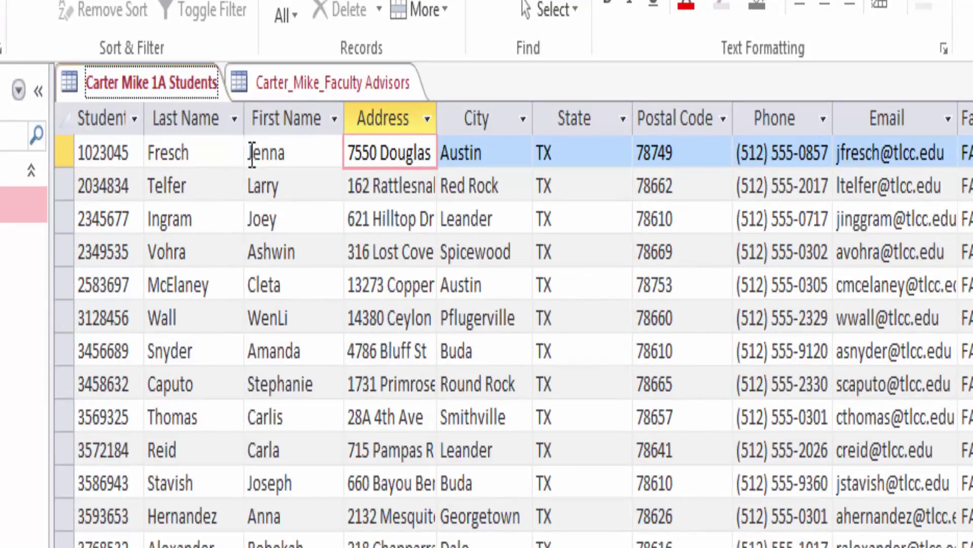
pyautogui.click(279, 94)
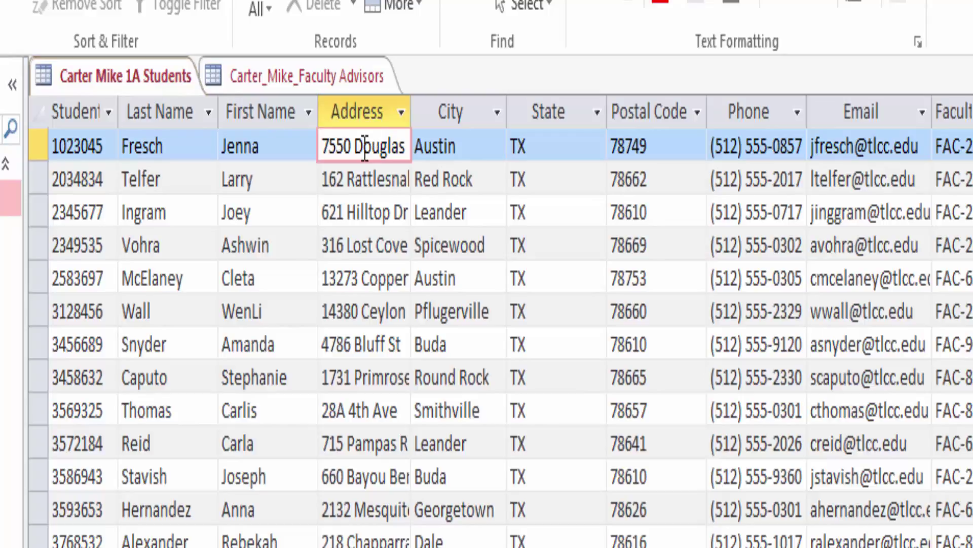
pyautogui.doubleClick(411, 111)
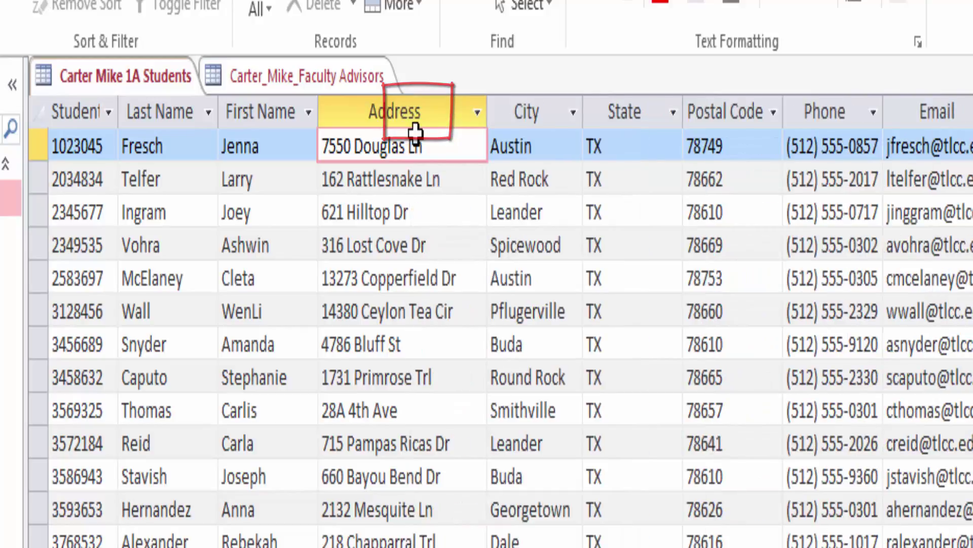
pyautogui.click(533, 100)
pyautogui.rightClick(534, 104)
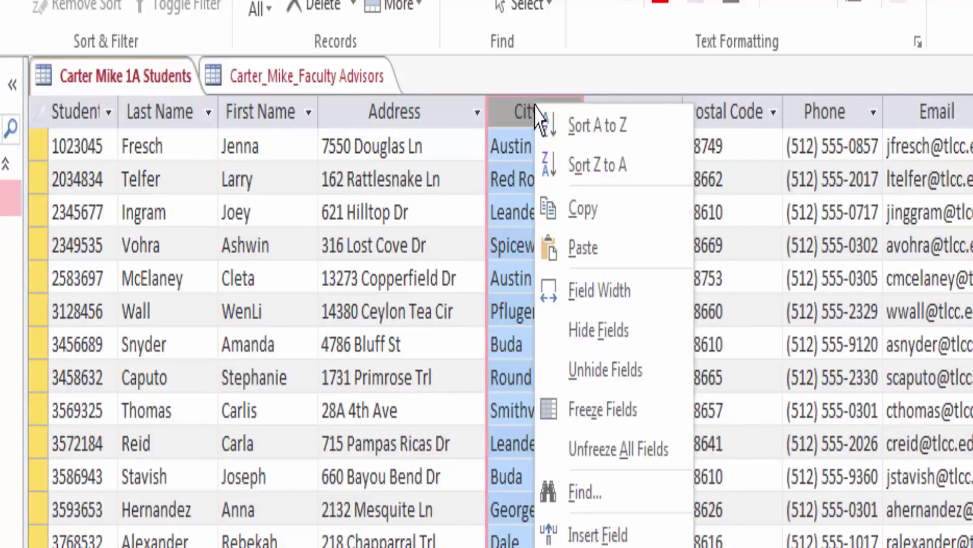
pyautogui.click(578, 292)
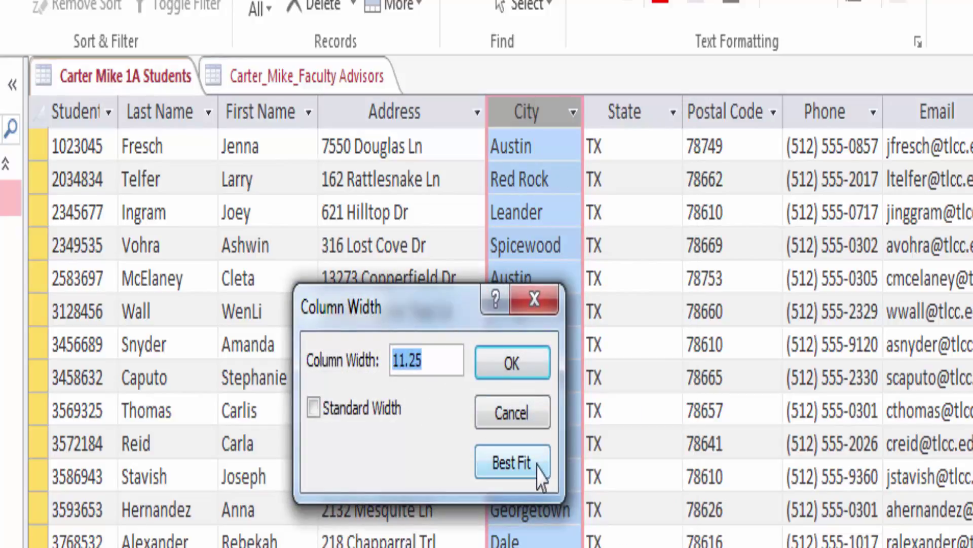
pyautogui.click(513, 462)
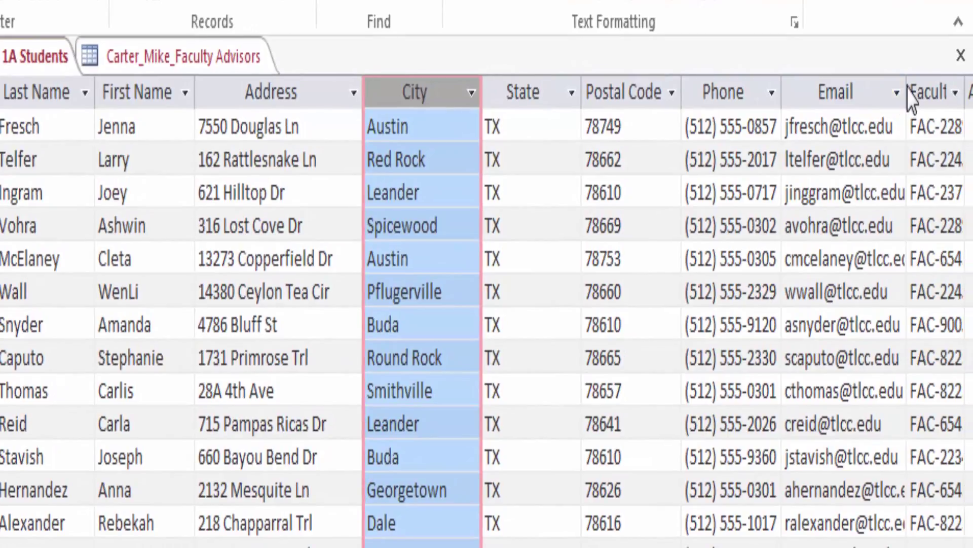
# Step: Widen the Email, Faculty Advisor ID and Amount Owed columns to show full contents
pyautogui.moveTo(907, 91); pyautogui.dragTo(936, 89)
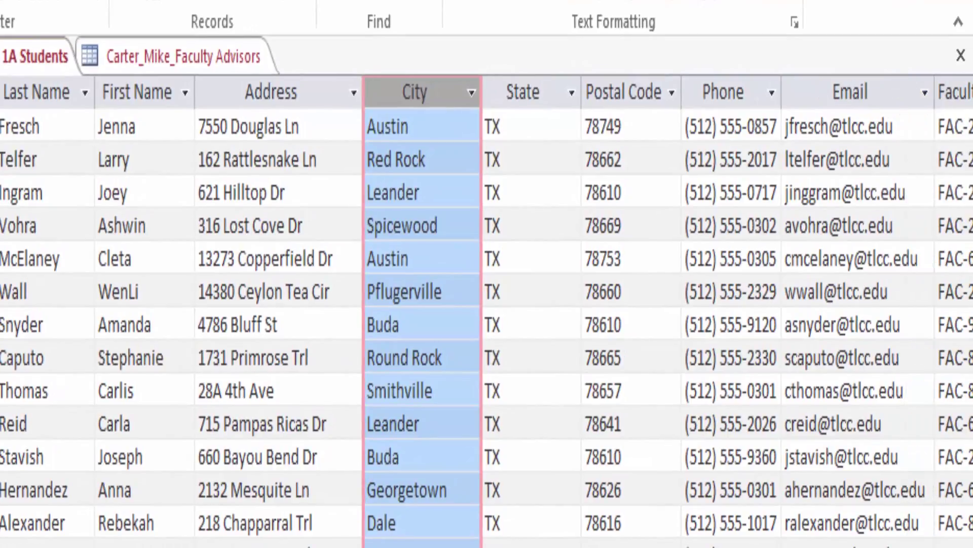
pyautogui.hscroll(3, 487, 311)
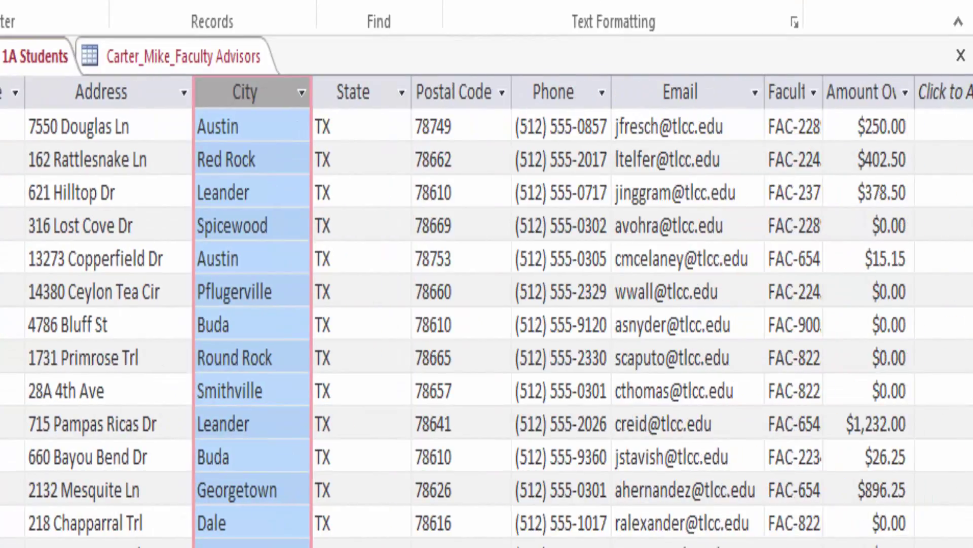
pyautogui.click(783, 91)
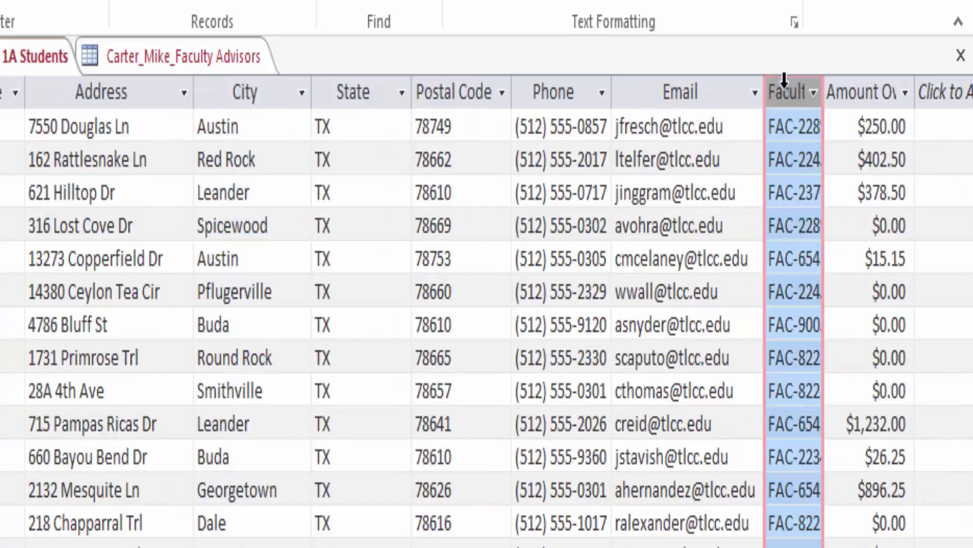
pyautogui.rightClick(789, 87)
pyautogui.click(811, 269)
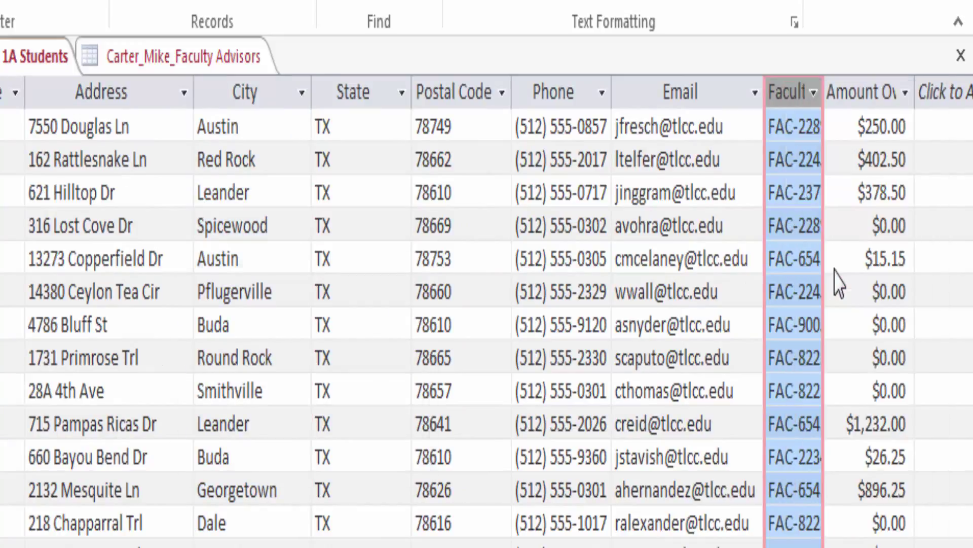
pyautogui.click(389, 443)
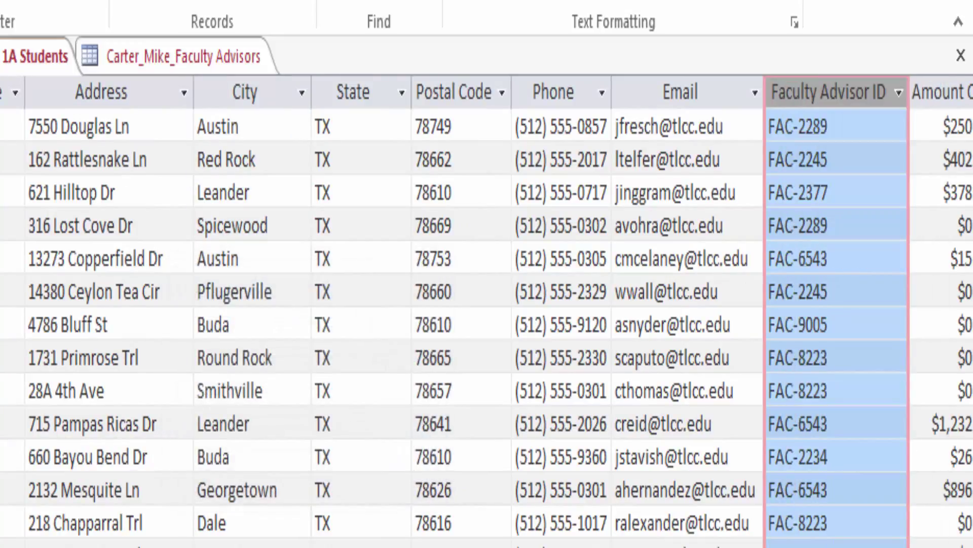
pyautogui.hscroll(3, 486, 304)
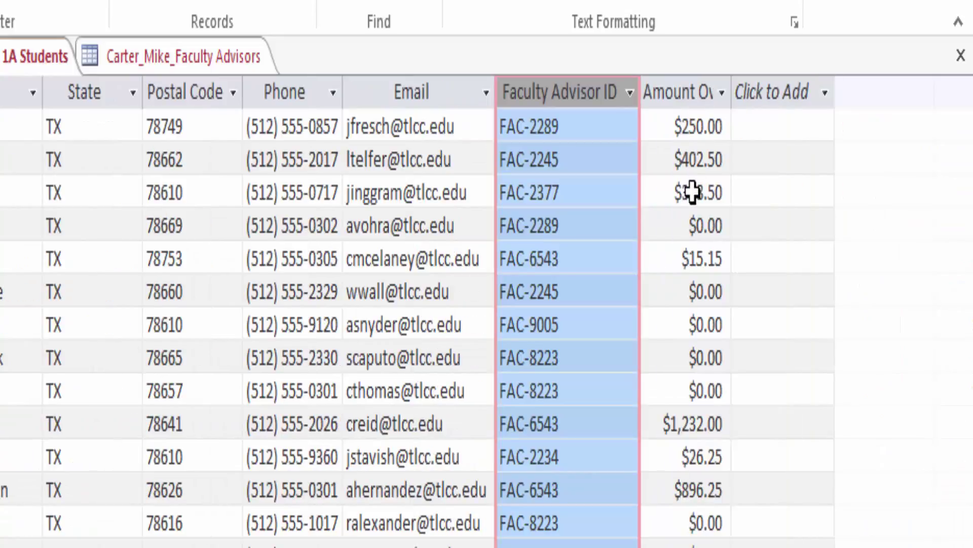
pyautogui.doubleClick(732, 92)
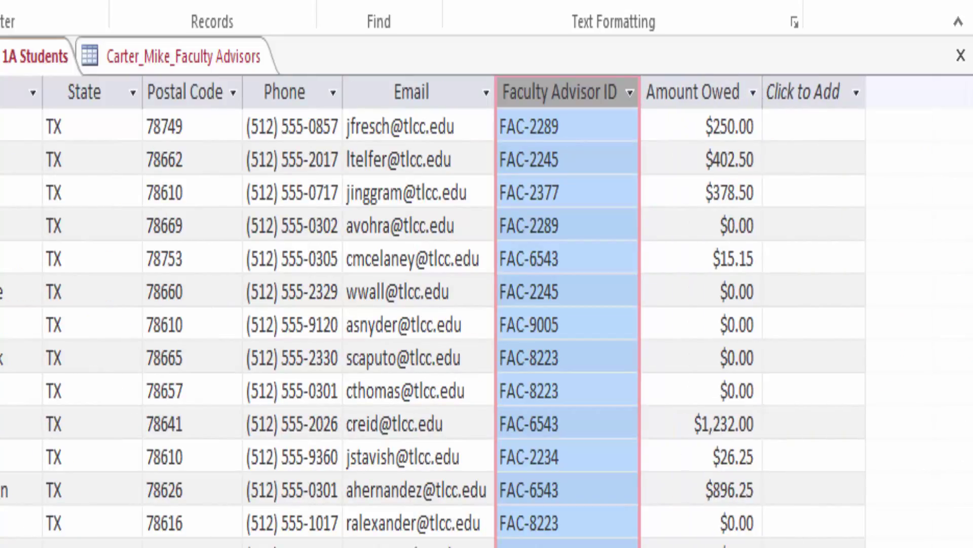
pyautogui.hscroll(-5, 487, 305)
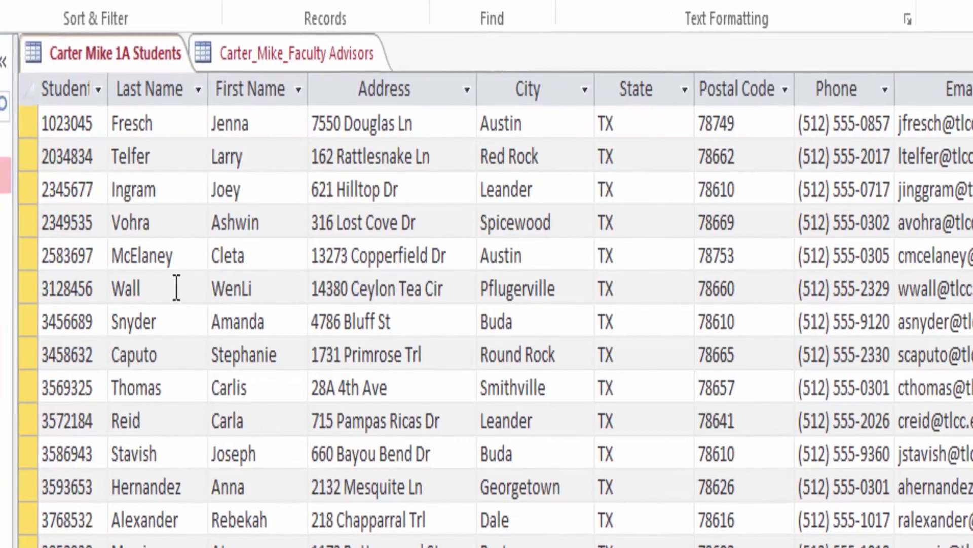
# Step: Best-fit Student ID and all remaining Students columns via Records > More > Field Width
pyautogui.doubleClick(108, 88)
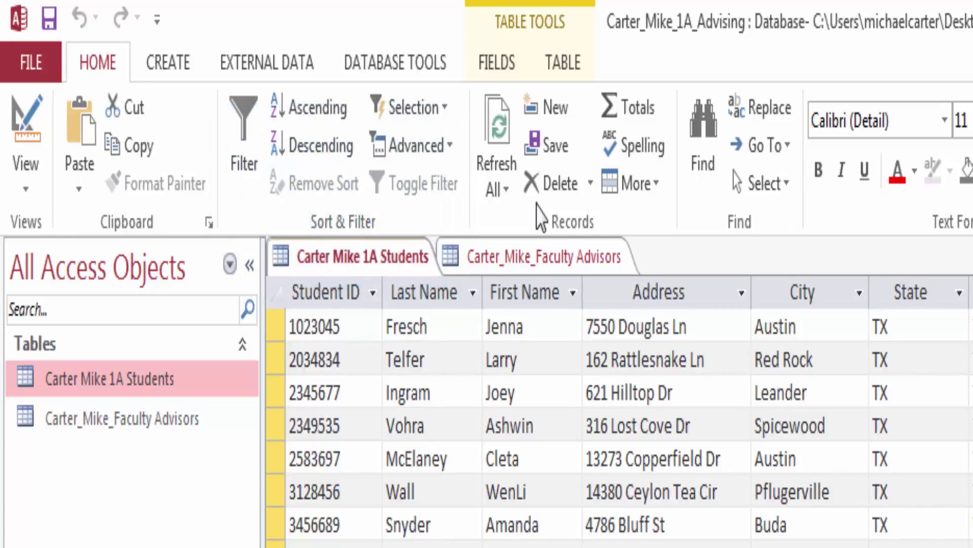
pyautogui.click(654, 192)
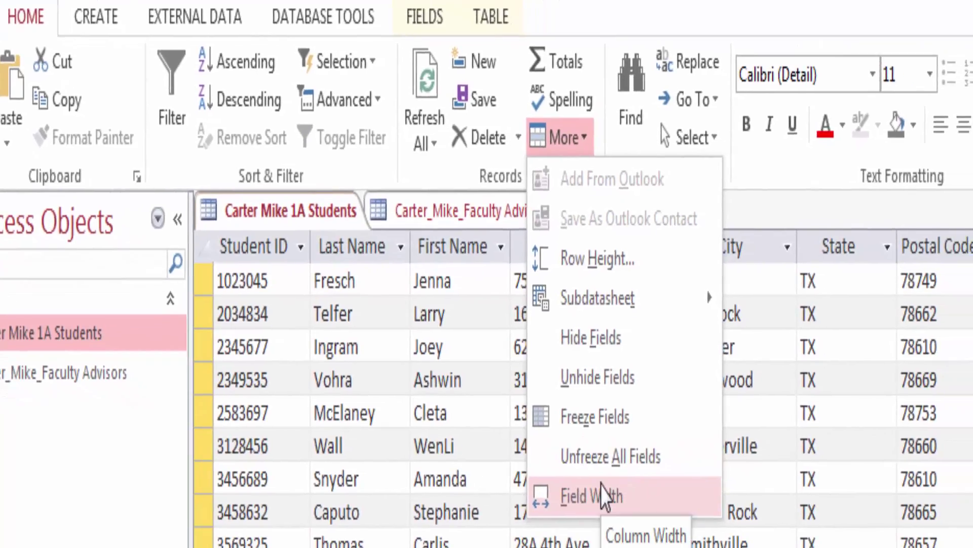
pyautogui.click(649, 519)
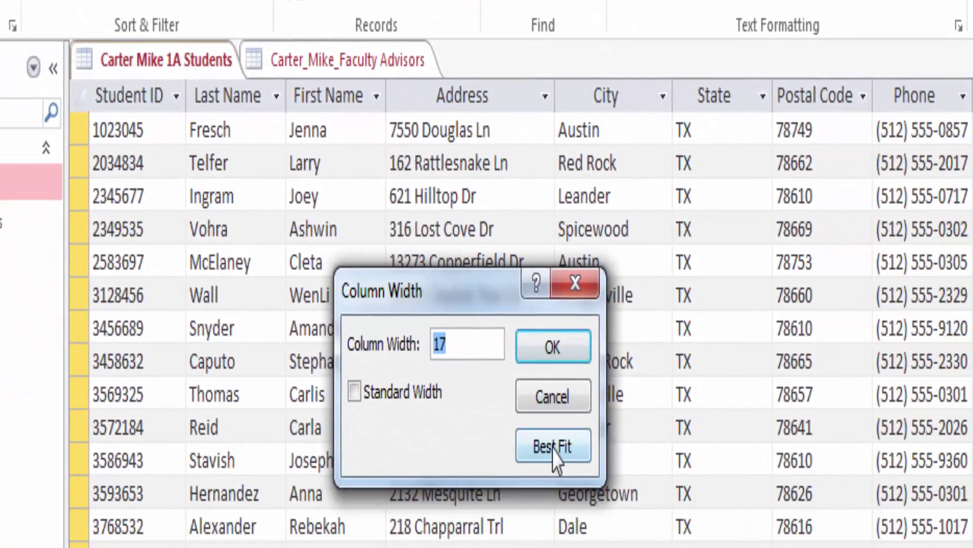
pyautogui.click(558, 454)
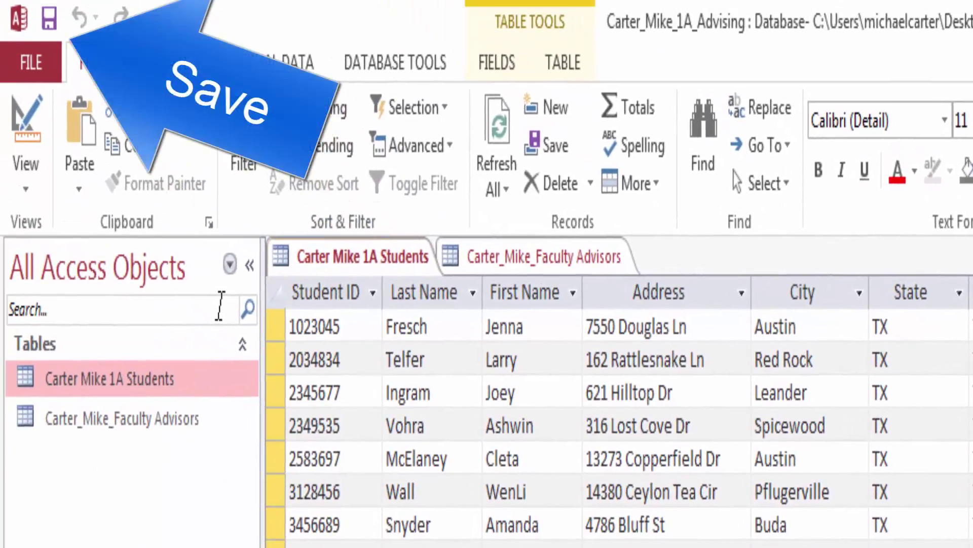
pyautogui.click(341, 327)
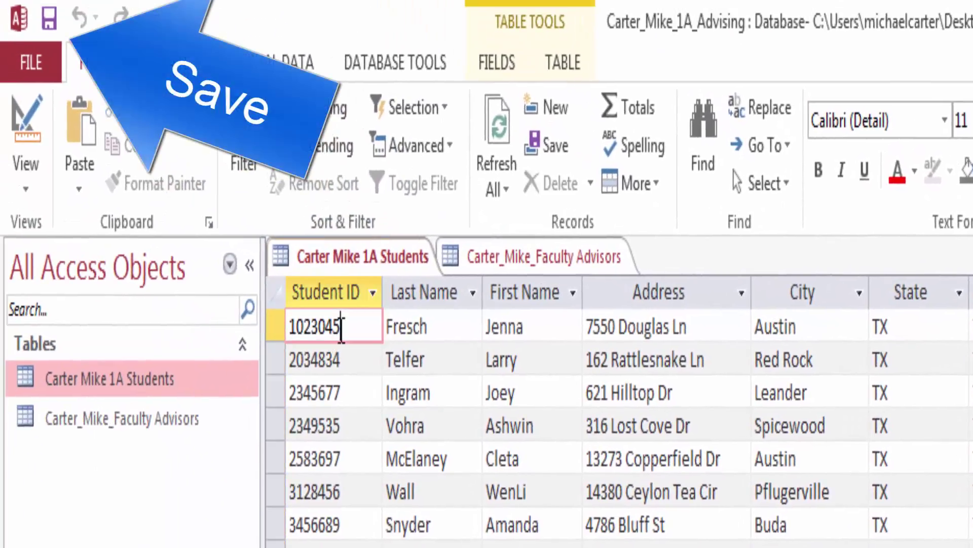